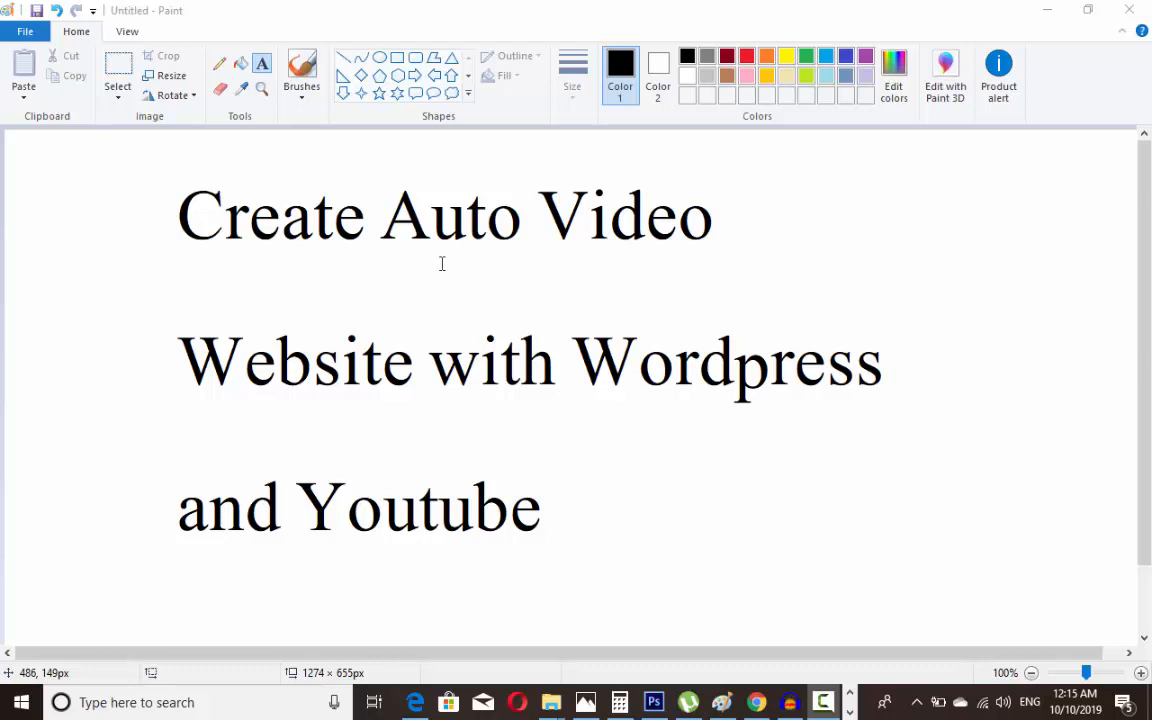
Step: Leave the Paint title card as is and bring the Memo Notepad page in Chrome to the front
mouse_move(770, 697)
left_click(624, 447)
left_click(577, 439)
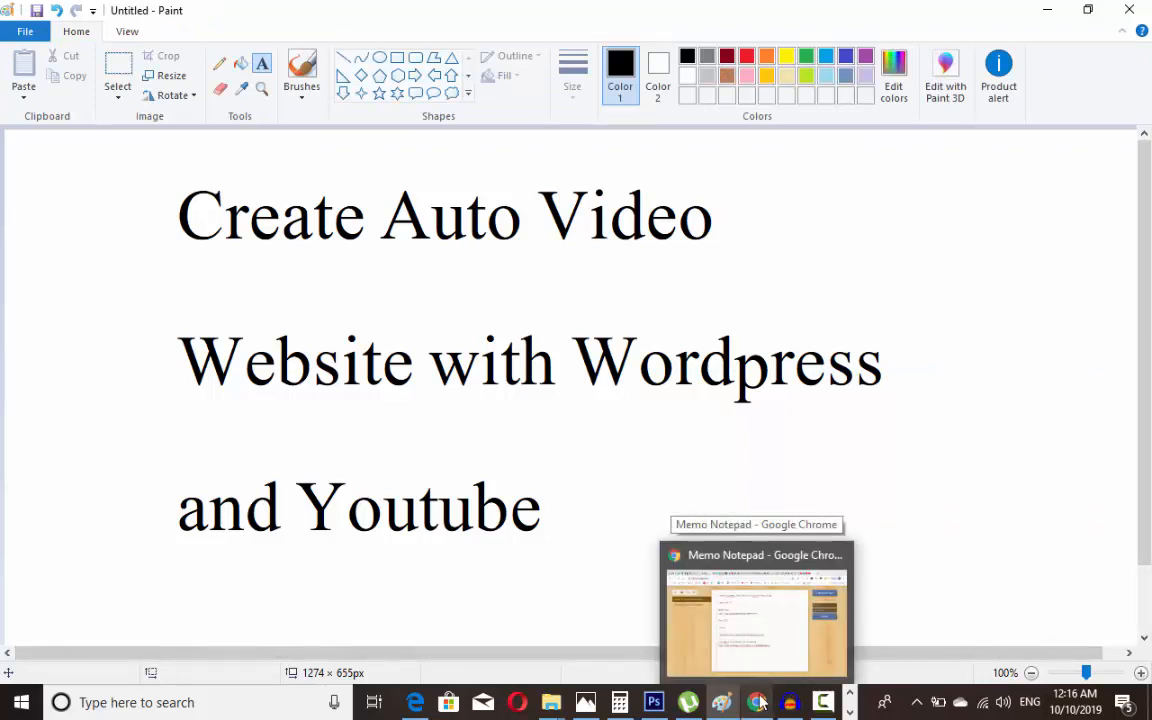
left_click(748, 630)
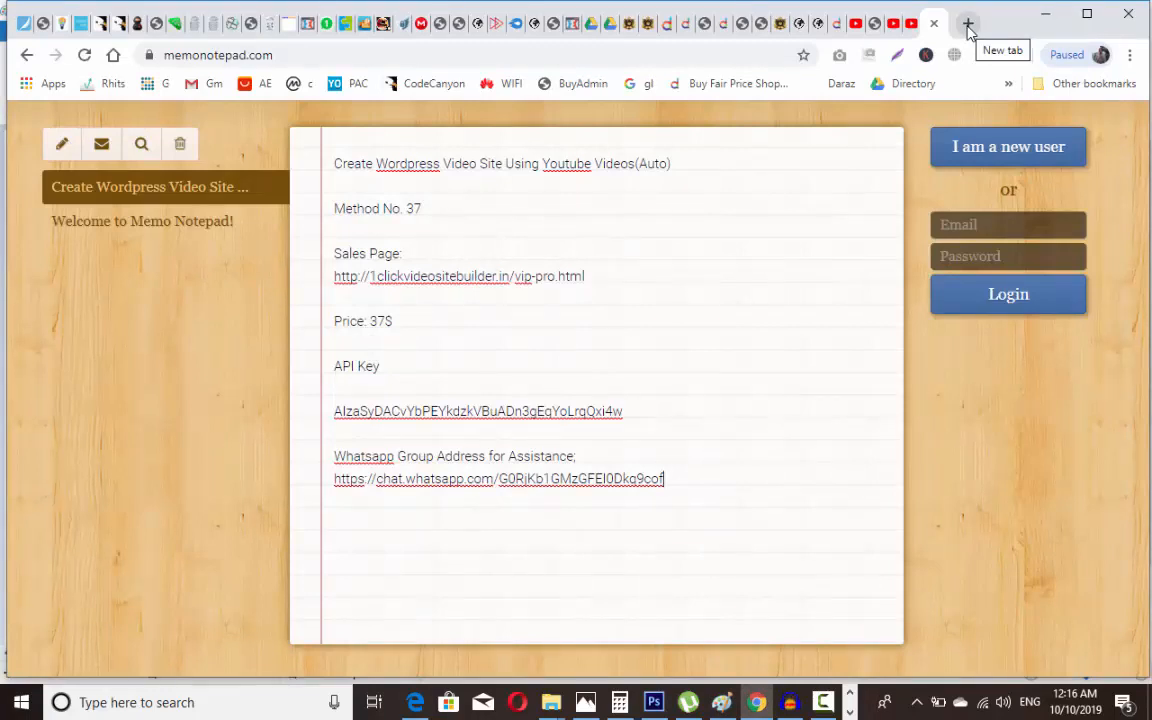
Step: Load the cPanel login at classic.cleannameservers.com:2083 in a new tab, then return to the note
left_click(967, 24)
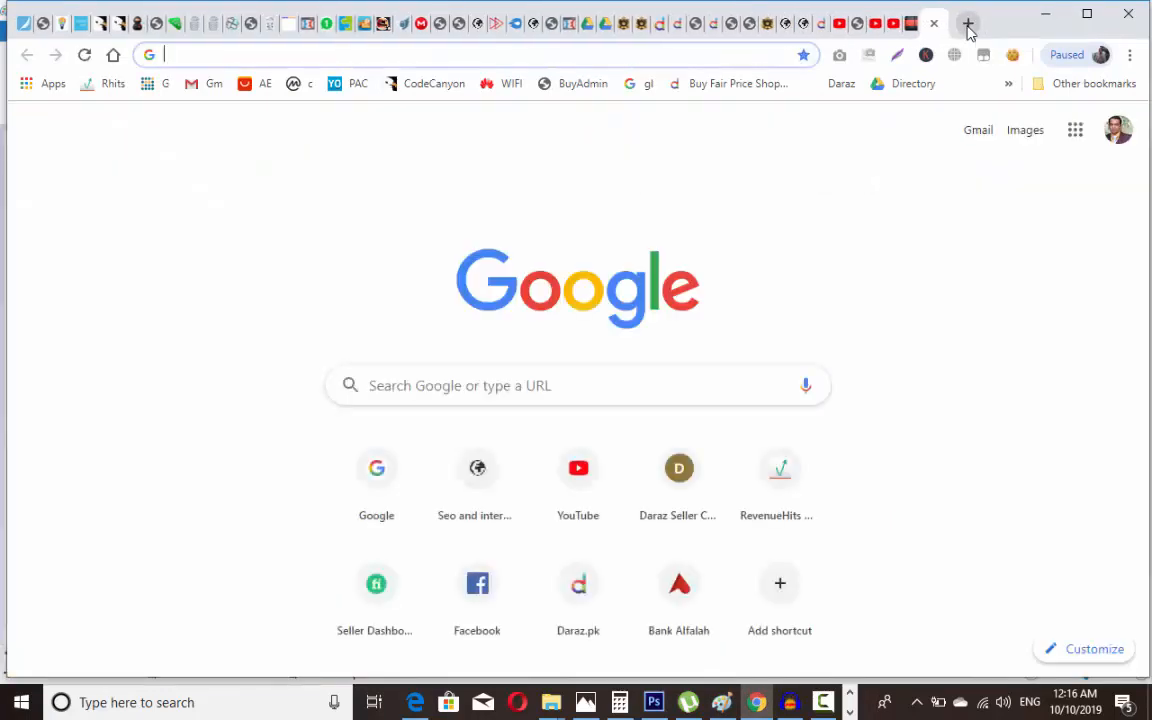
type("cl")
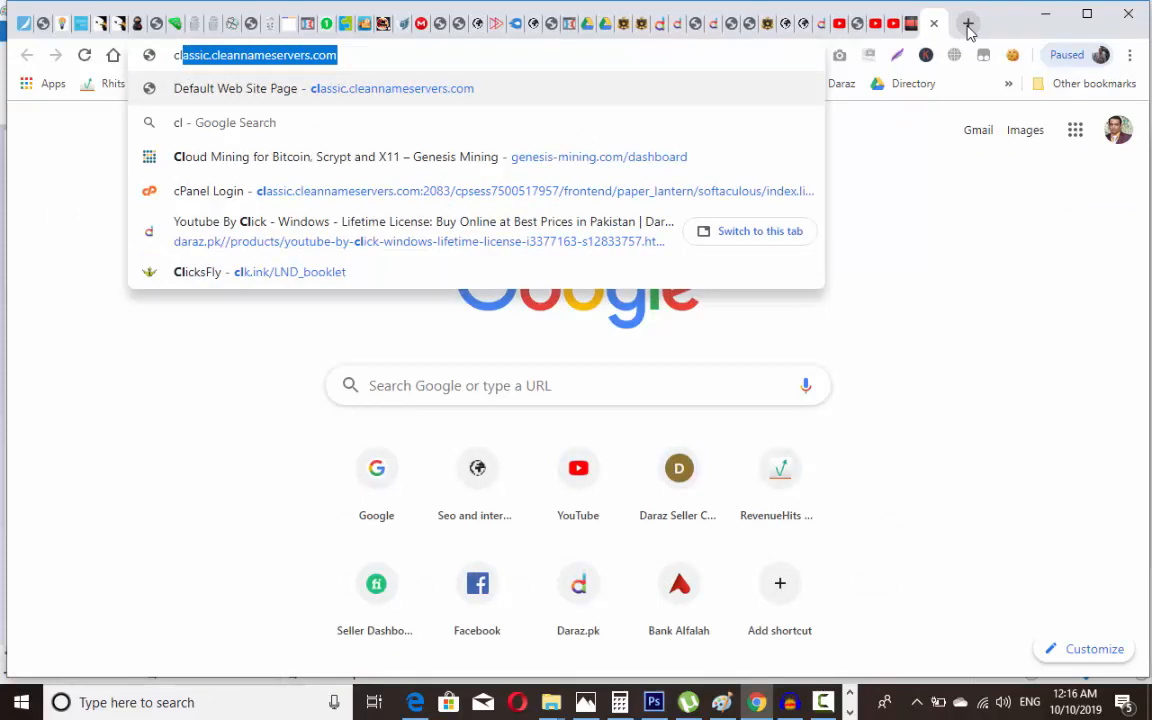
key("Return")
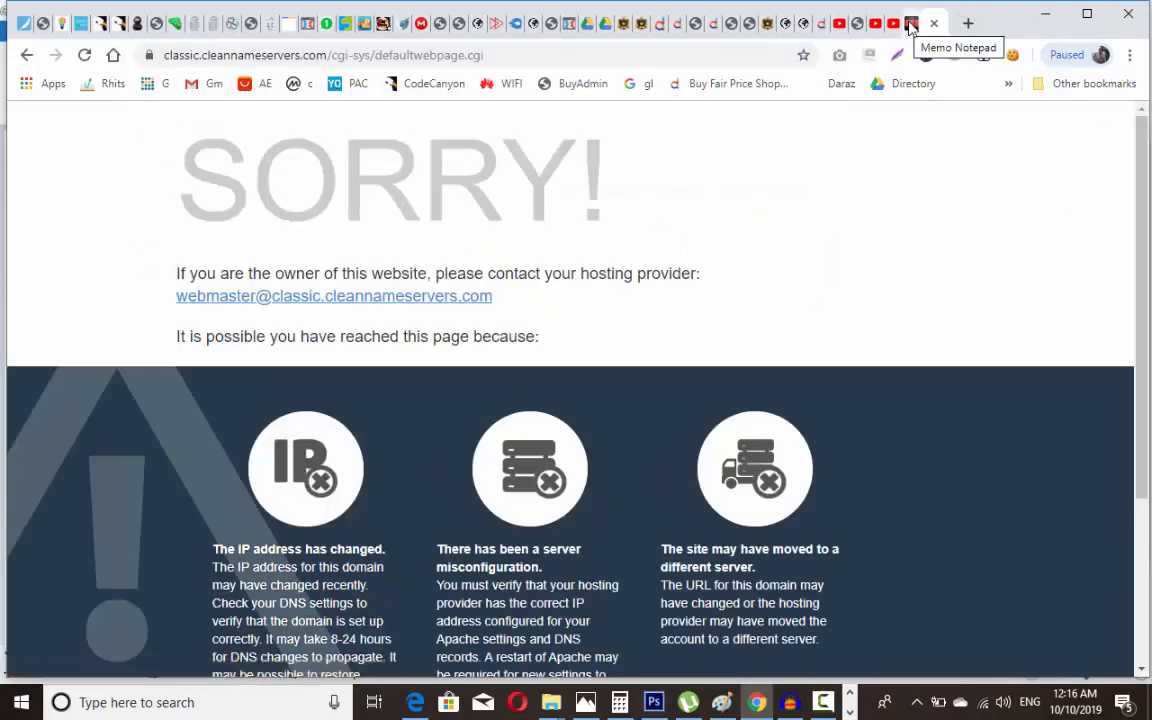
left_click(735, 52)
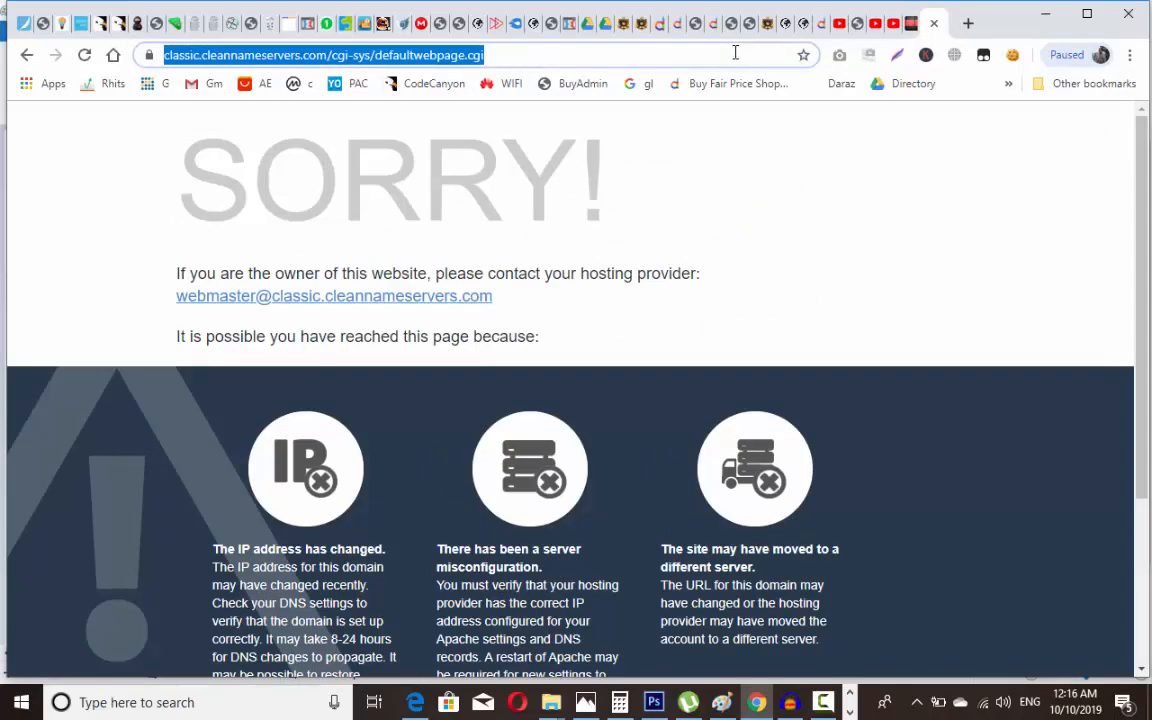
type("clas")
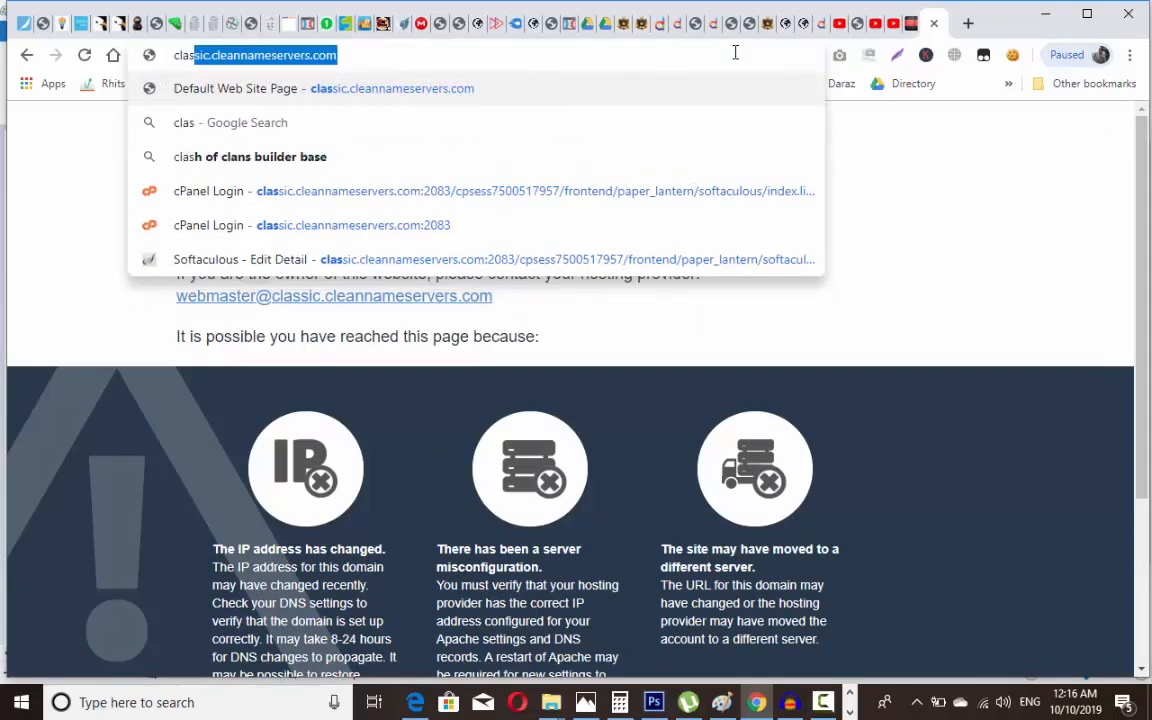
key("Right")
key("Down")
key("Down")
key("Return")
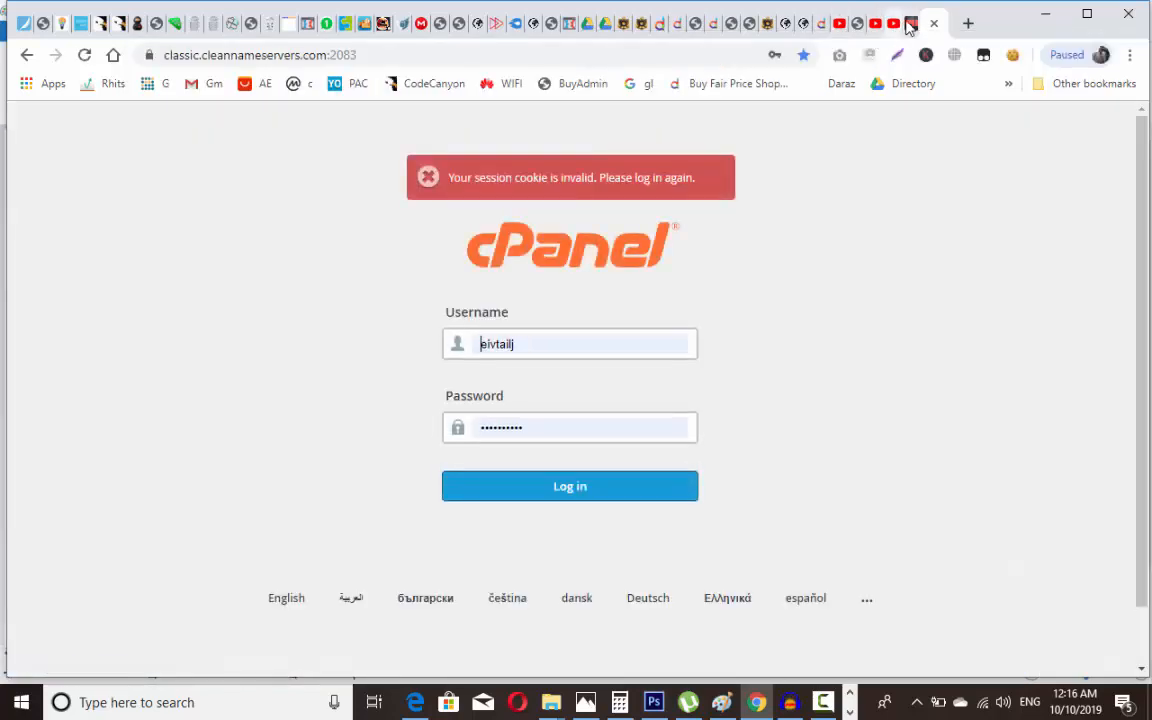
left_click(911, 25)
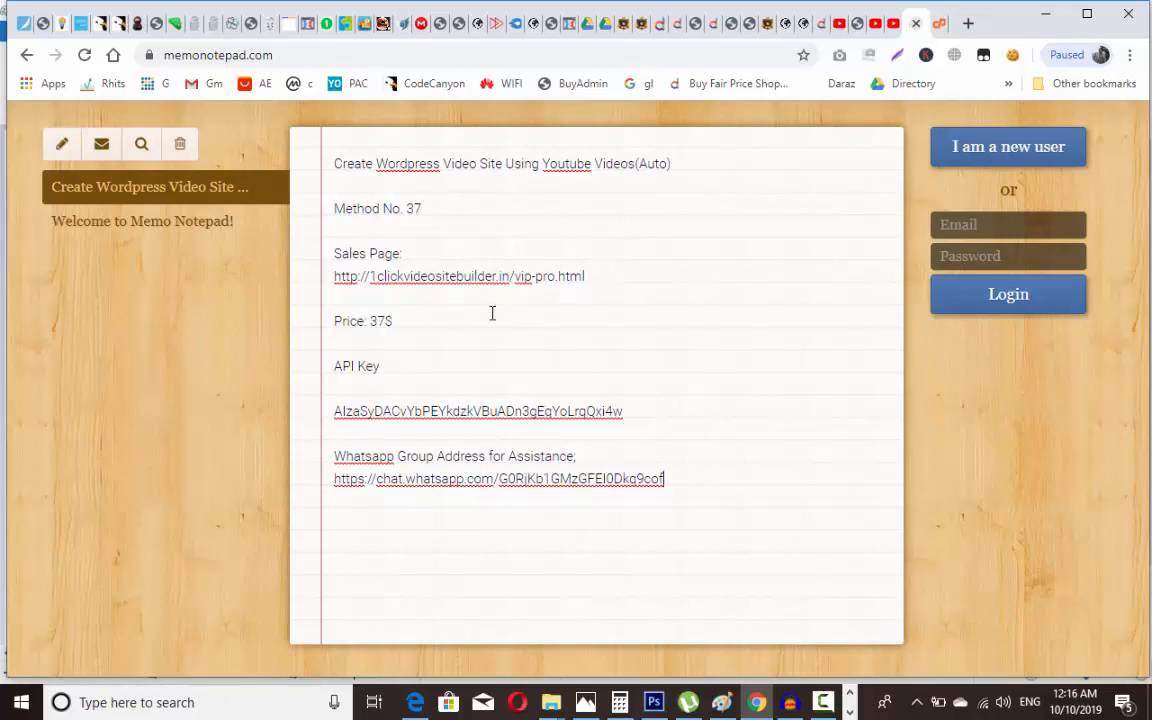
Step: Copy the note's Sales Page URL and load it in a new tab
double_click(444, 276)
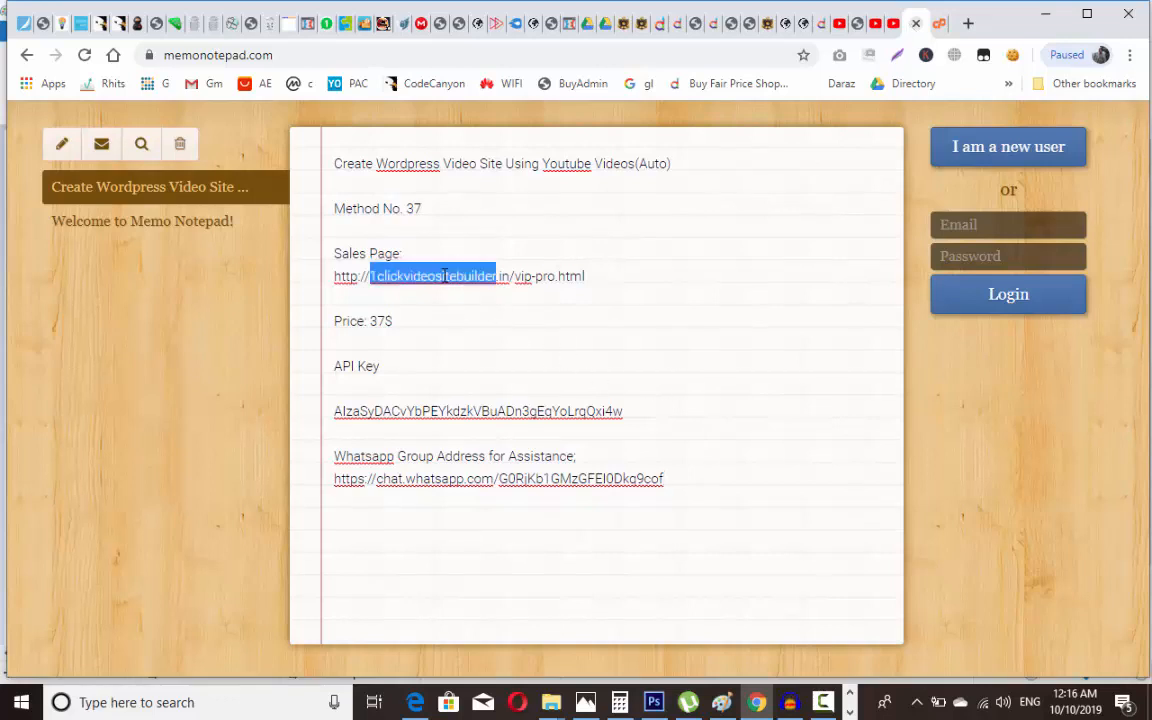
left_click(367, 279)
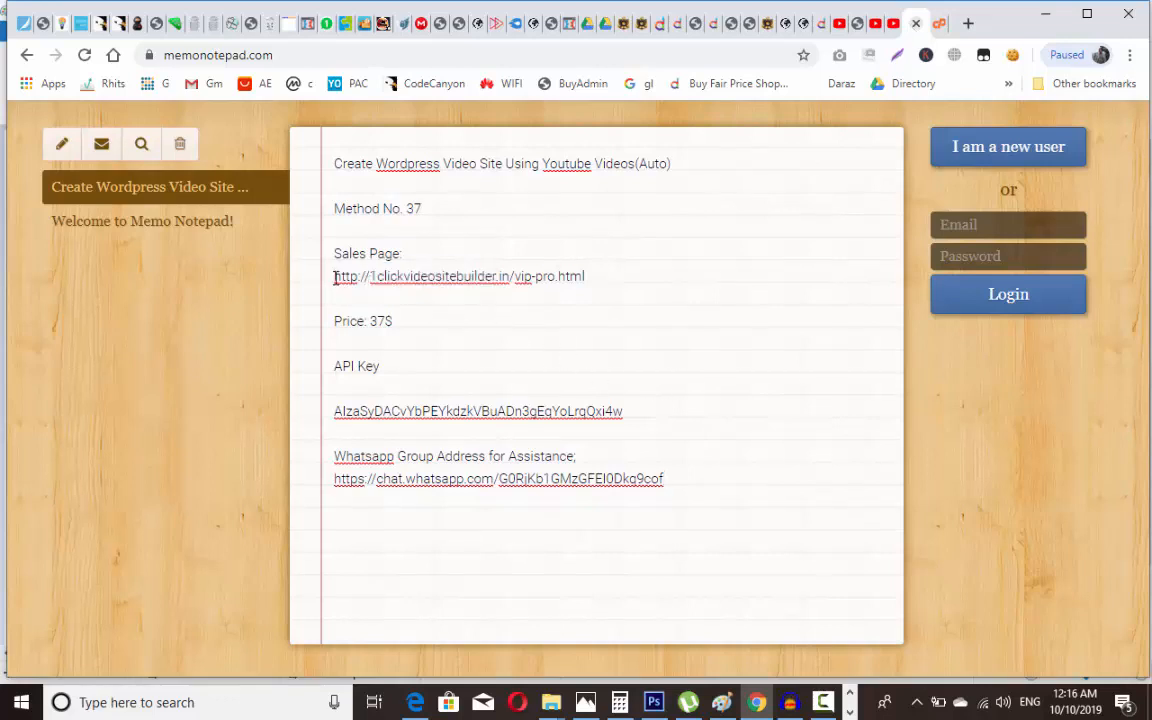
left_click_drag(306, 278, 603, 284)
key("ctrl+c")
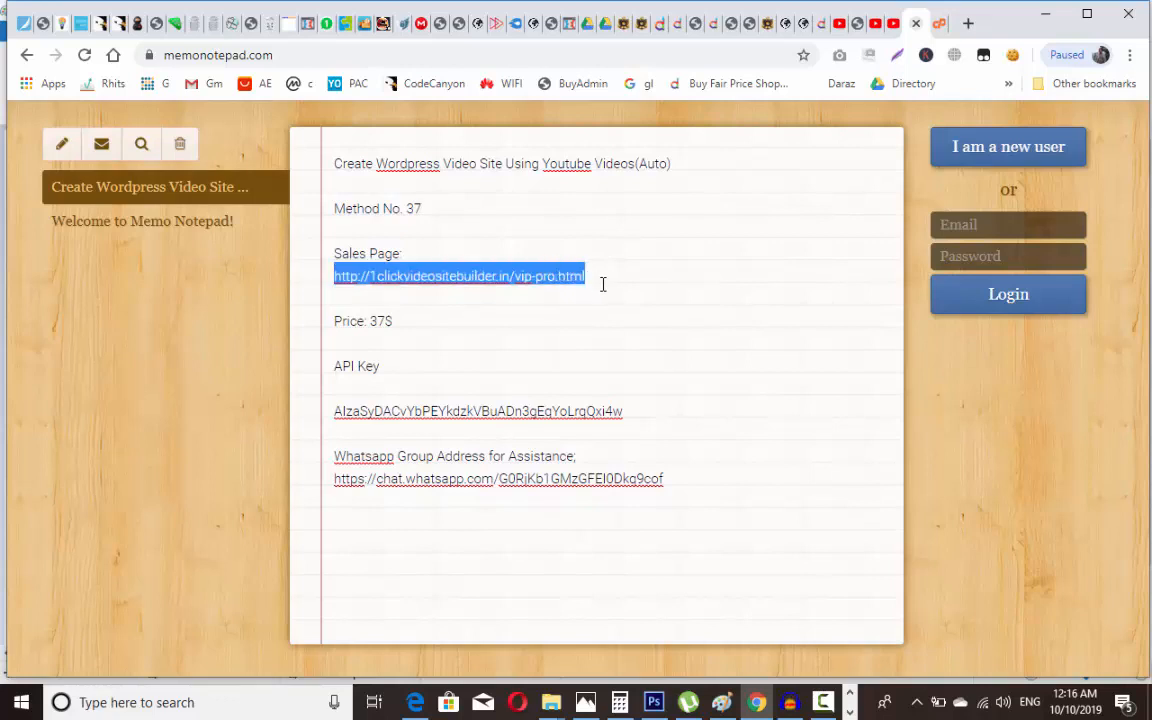
left_click(967, 24)
key("ctrl+v")
key("Return")
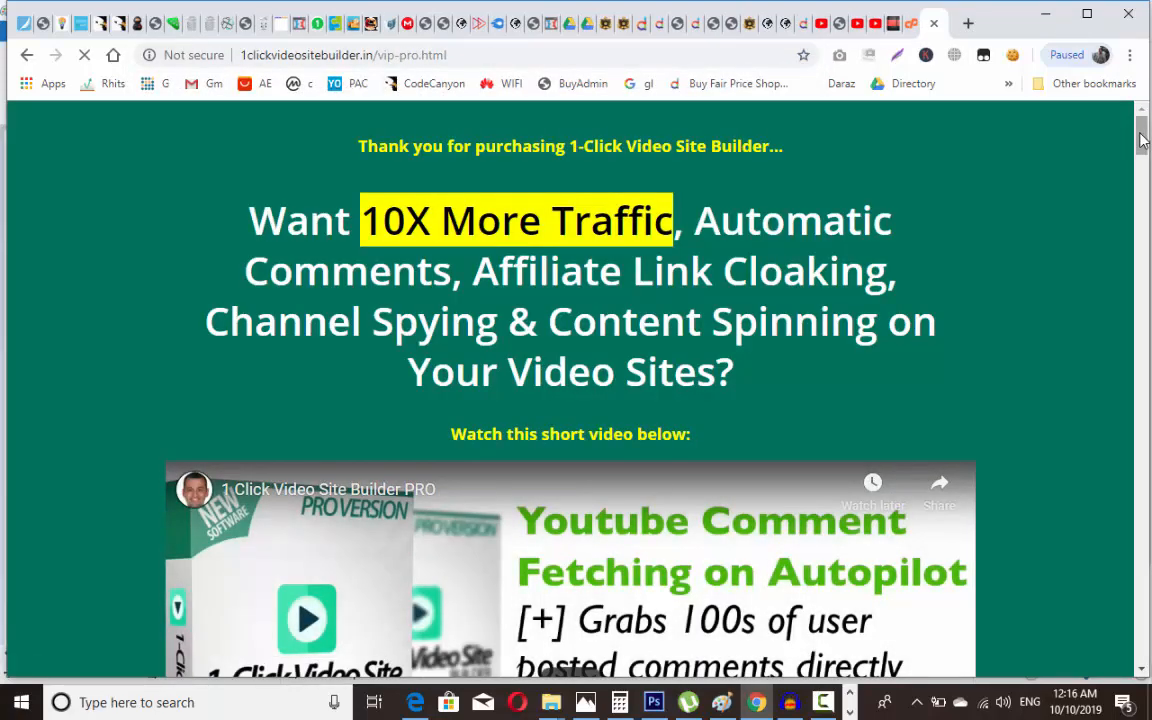
Step: Scroll the 1-Click Video Site Builder page to the VIP pricing boxes, then return to Paint
left_click_drag(1143, 140, 1147, 470)
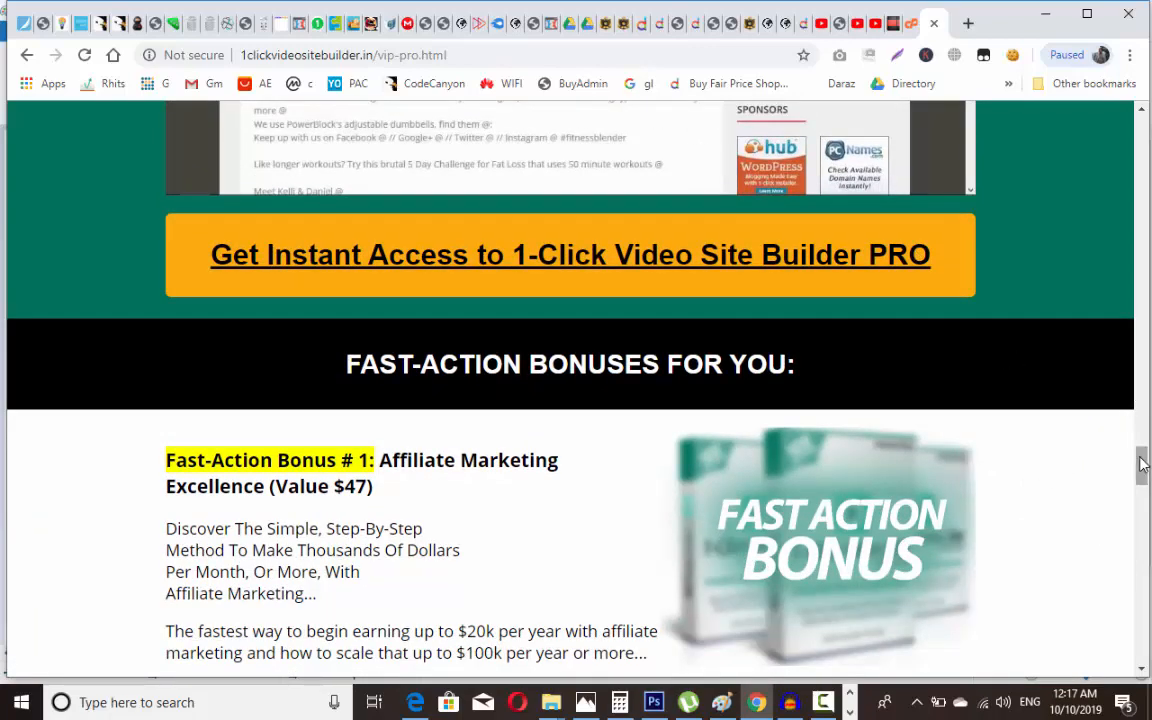
left_click_drag(1140, 468, 1143, 528)
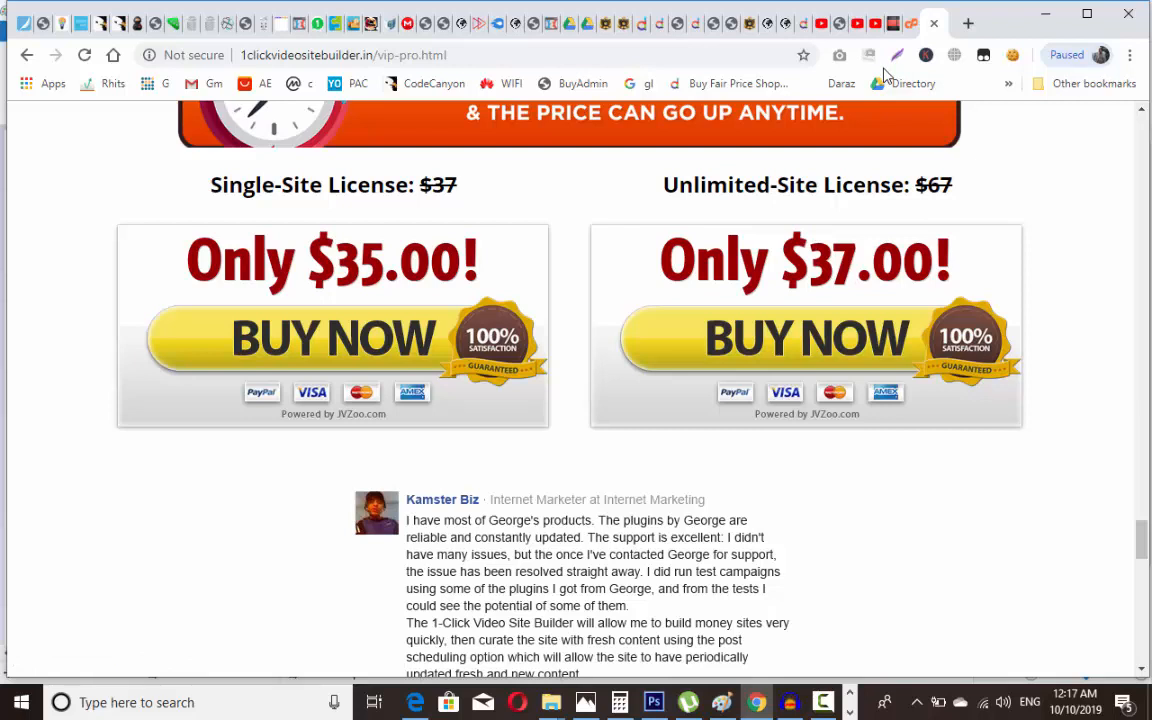
left_click(850, 713)
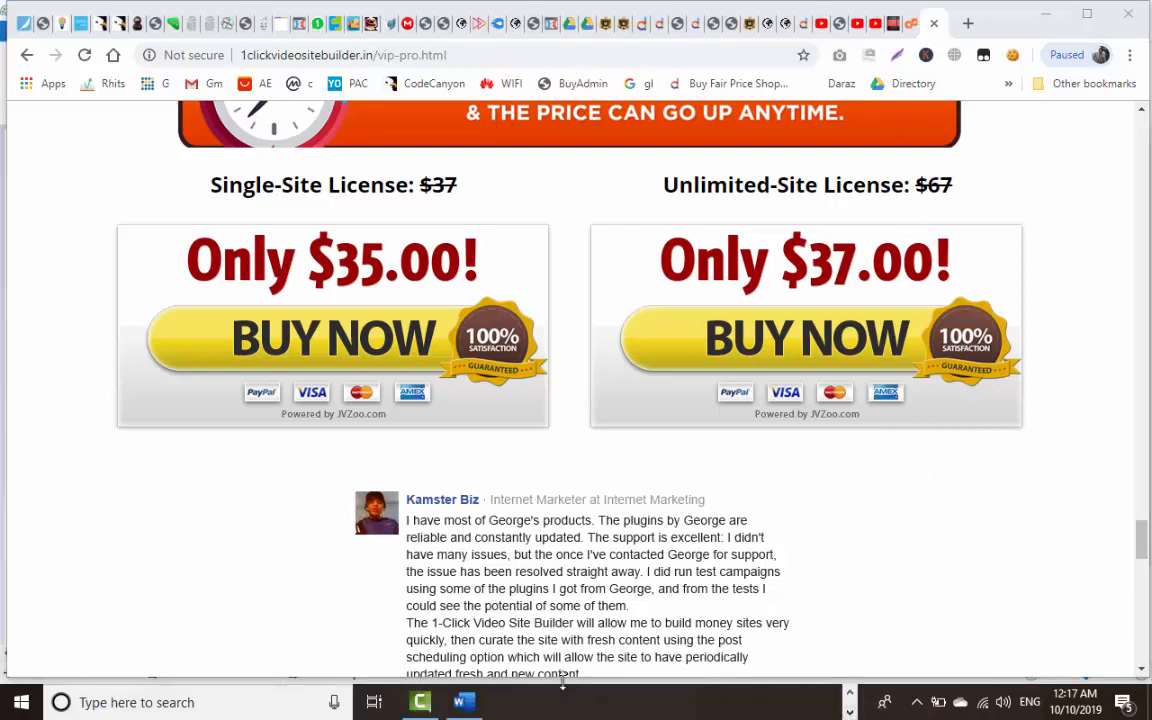
left_click(850, 694)
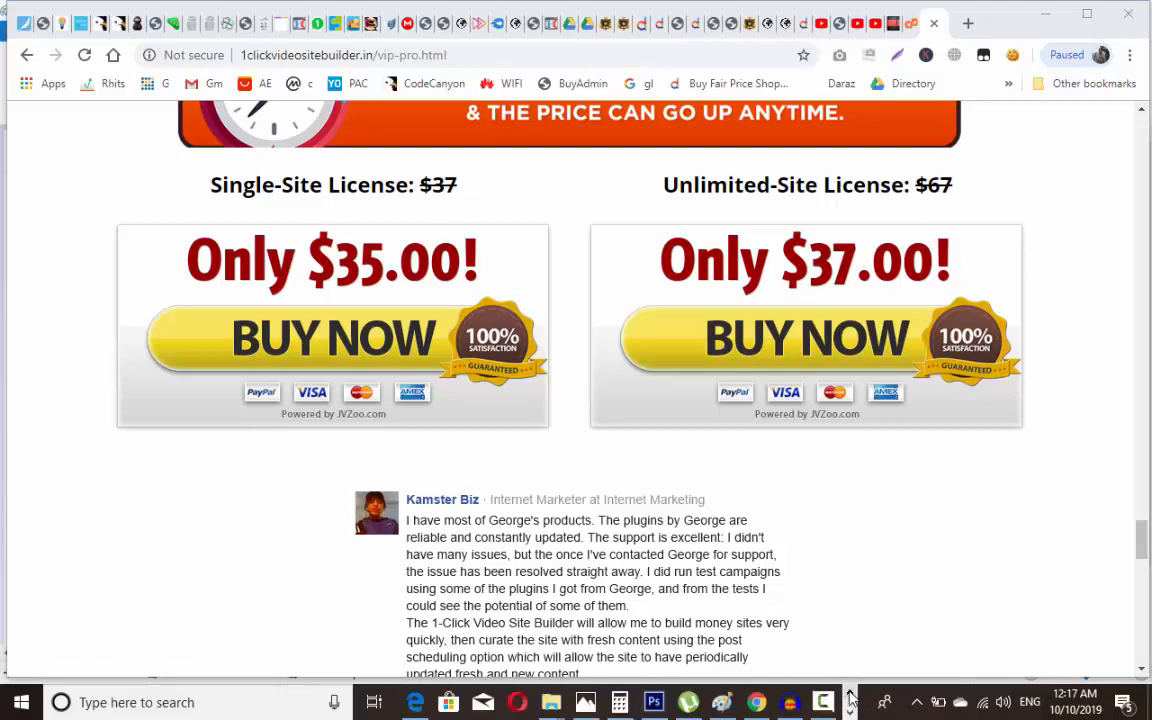
left_click(722, 702)
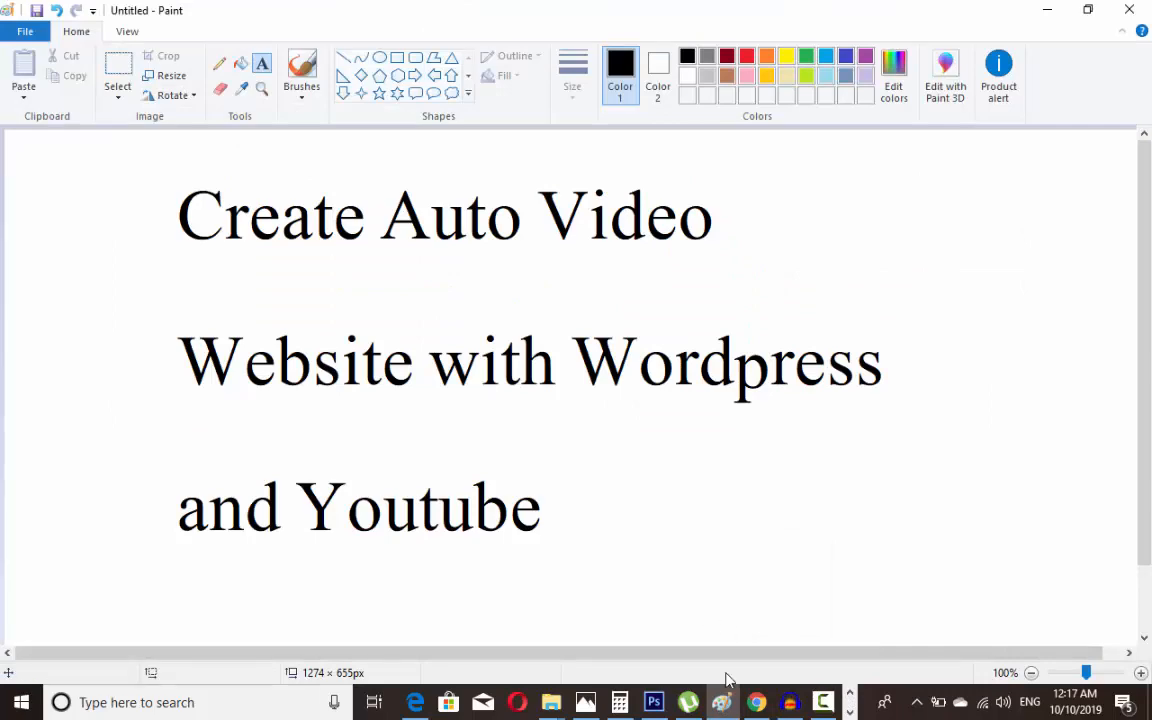
Step: Change the note's 'Method No. 37' to 'Method No. 74' to match the Explorer folder name
key("alt+Tab")
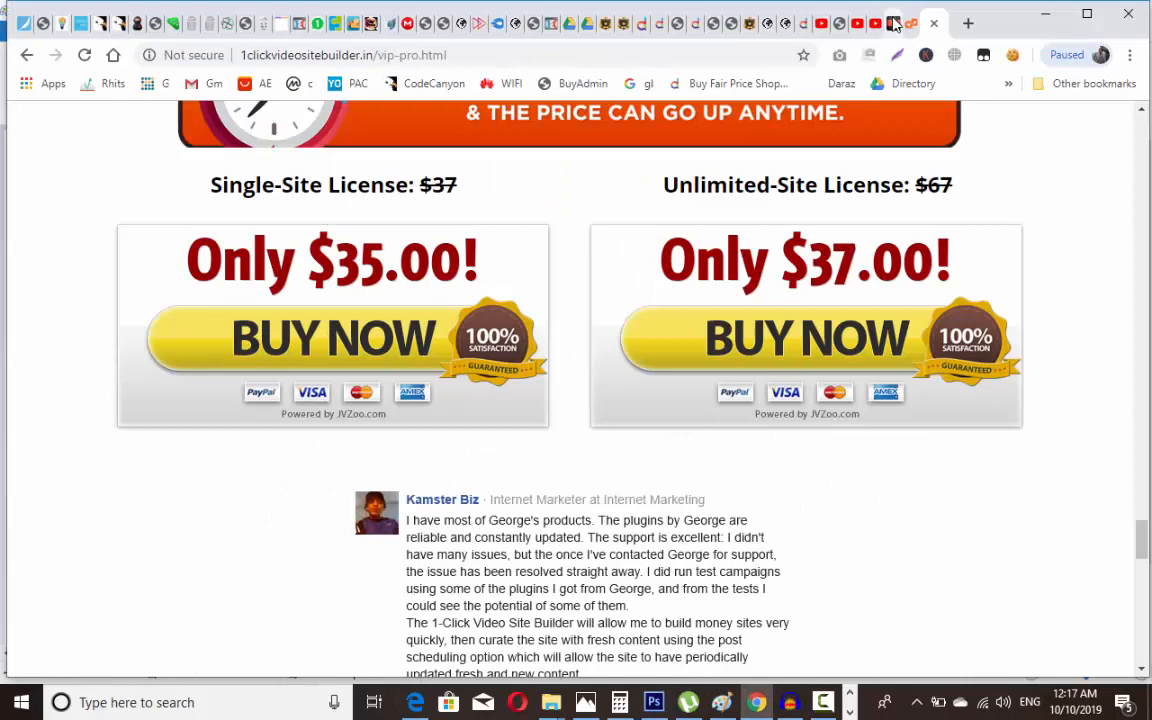
left_click(895, 24)
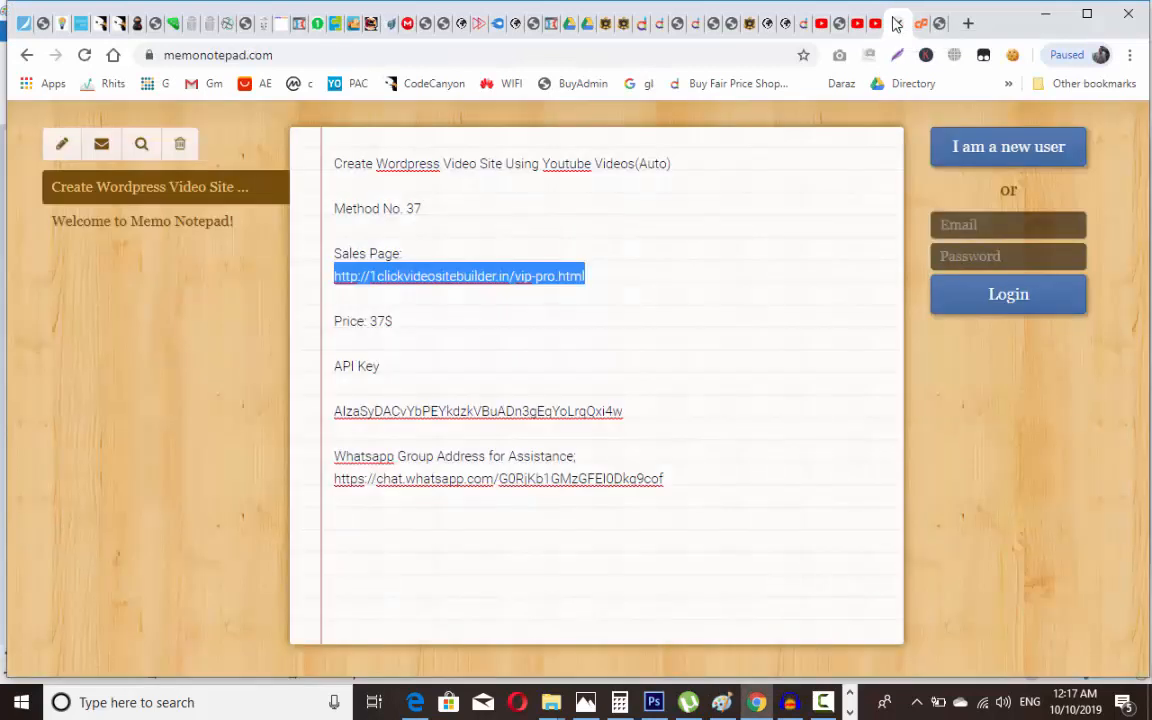
left_click(494, 200)
key("BackSpace")
key("BackSpace")
type("73")
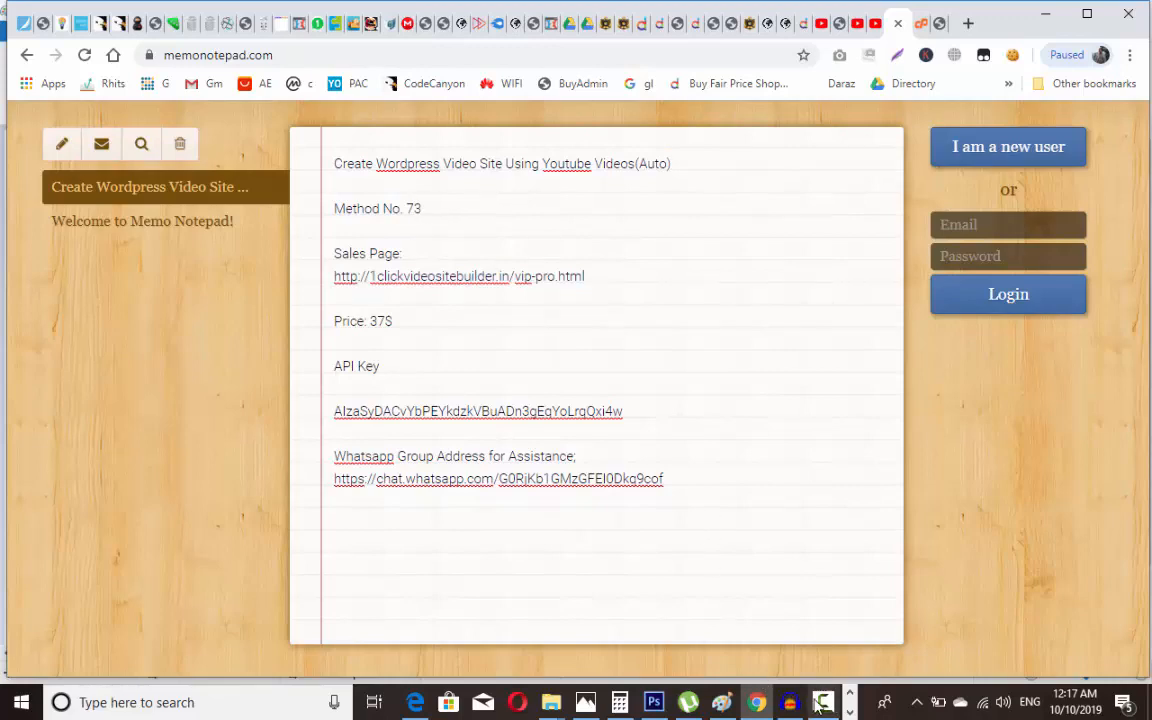
left_click(553, 704)
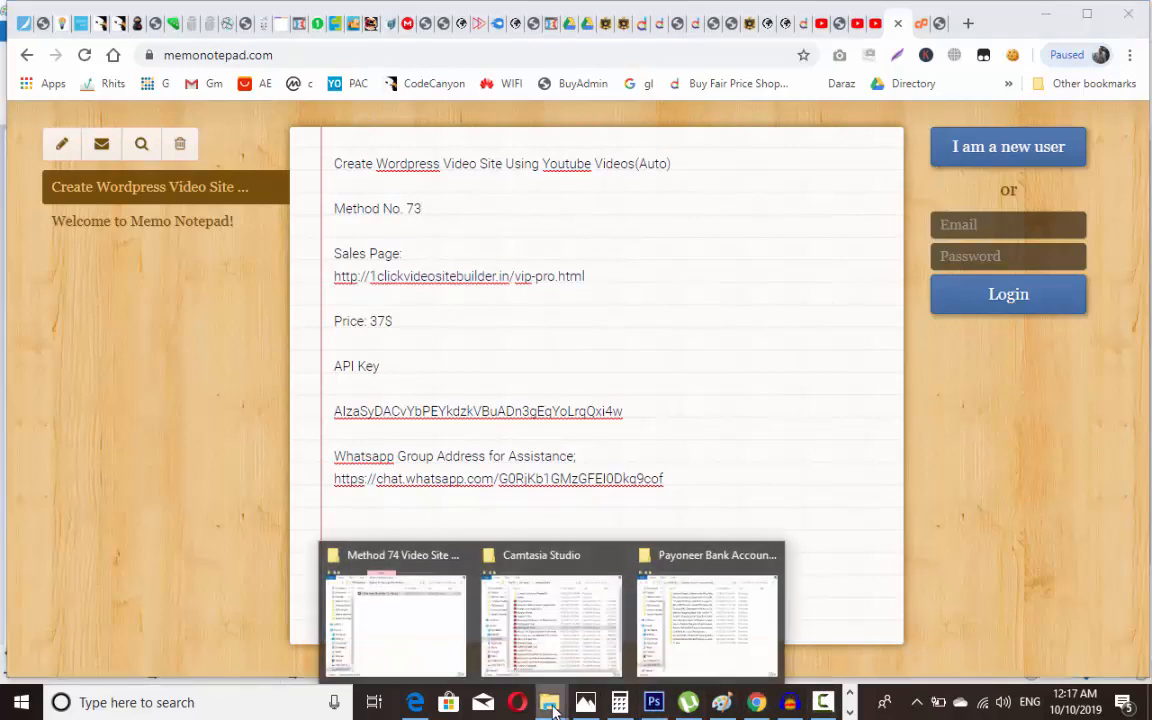
left_click(458, 632)
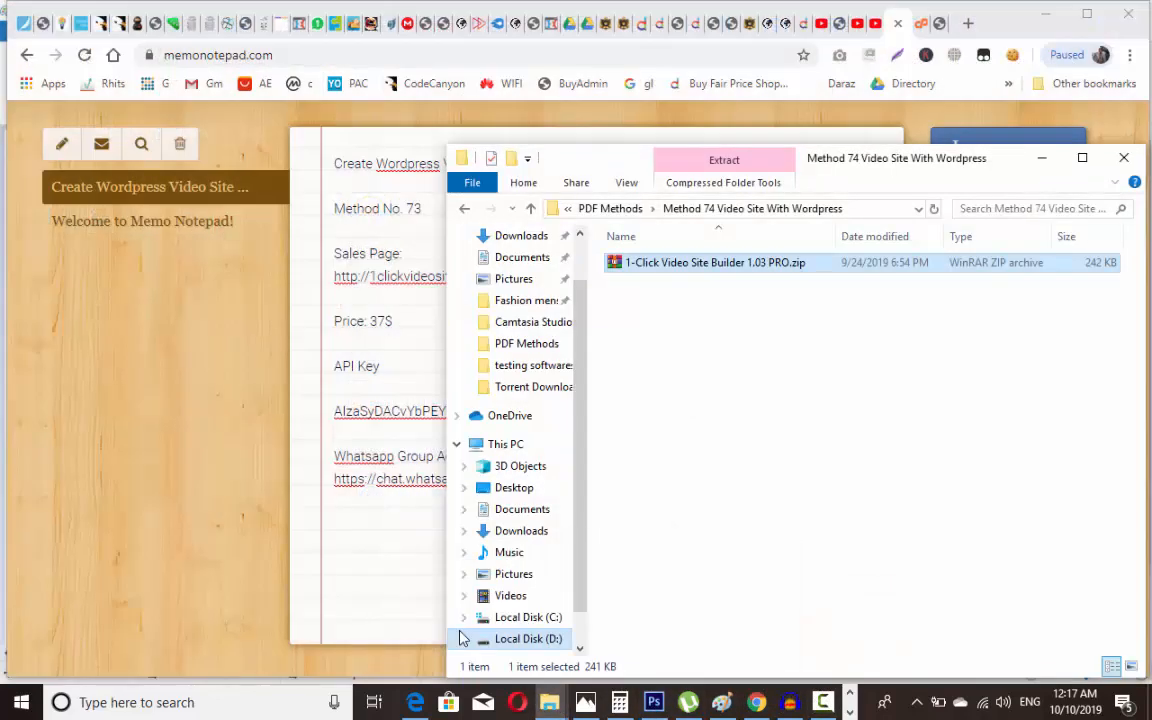
left_click(426, 211)
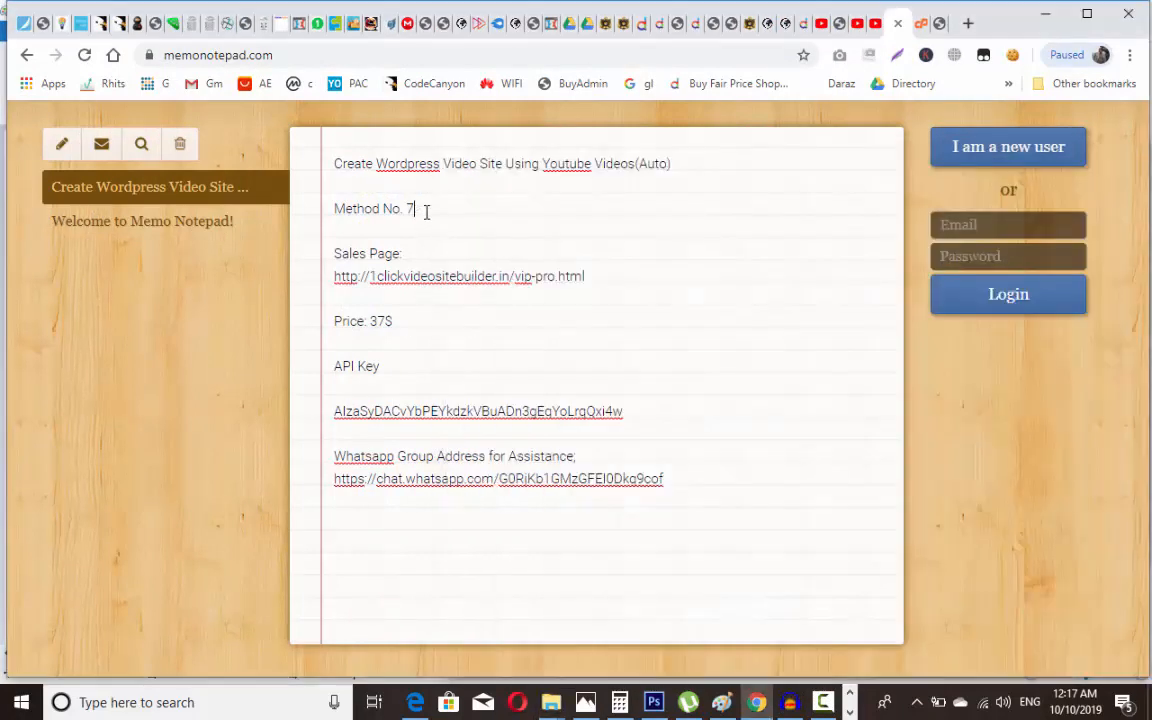
type("4")
left_click(921, 25)
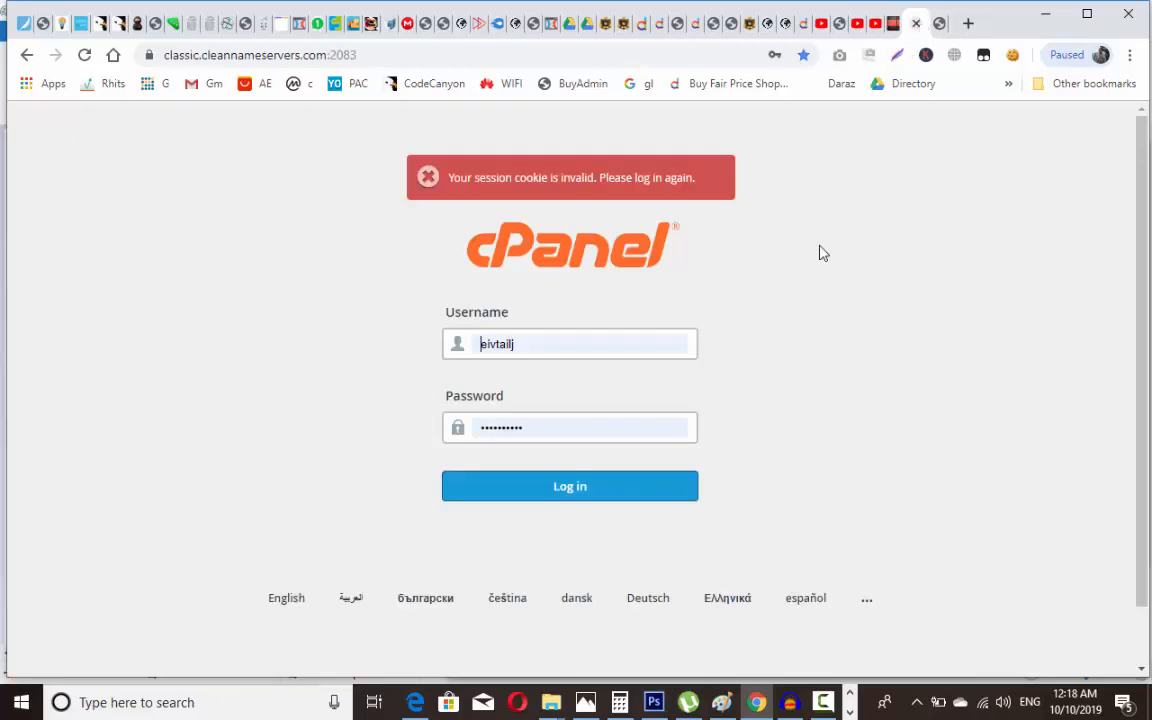
Step: Log in to cPanel, find 'wordpress' on the page, and open its Softaculous installer
left_click(625, 500)
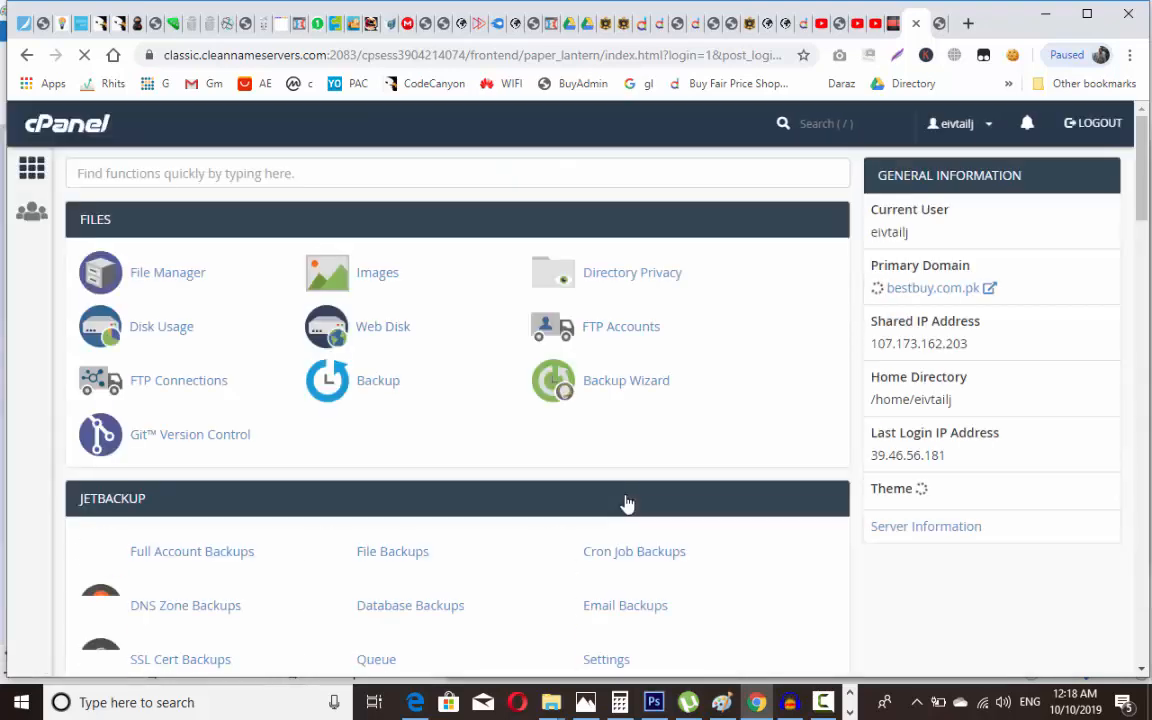
key("ctrl+f")
type("word")
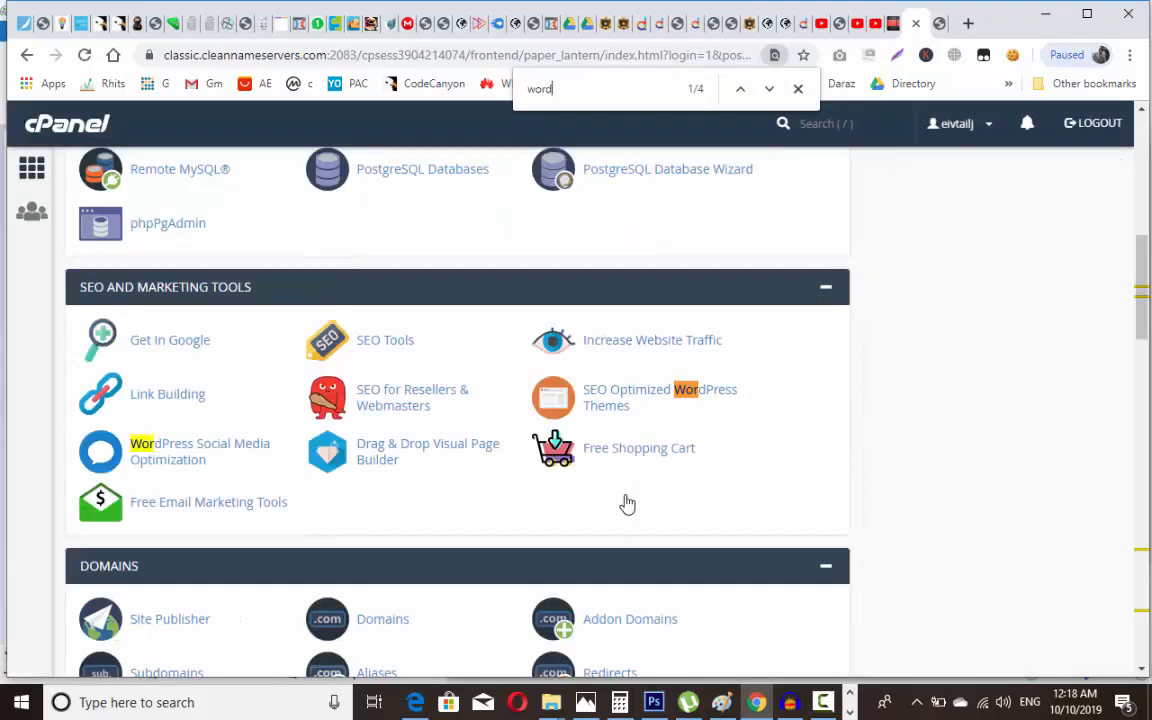
type("pres")
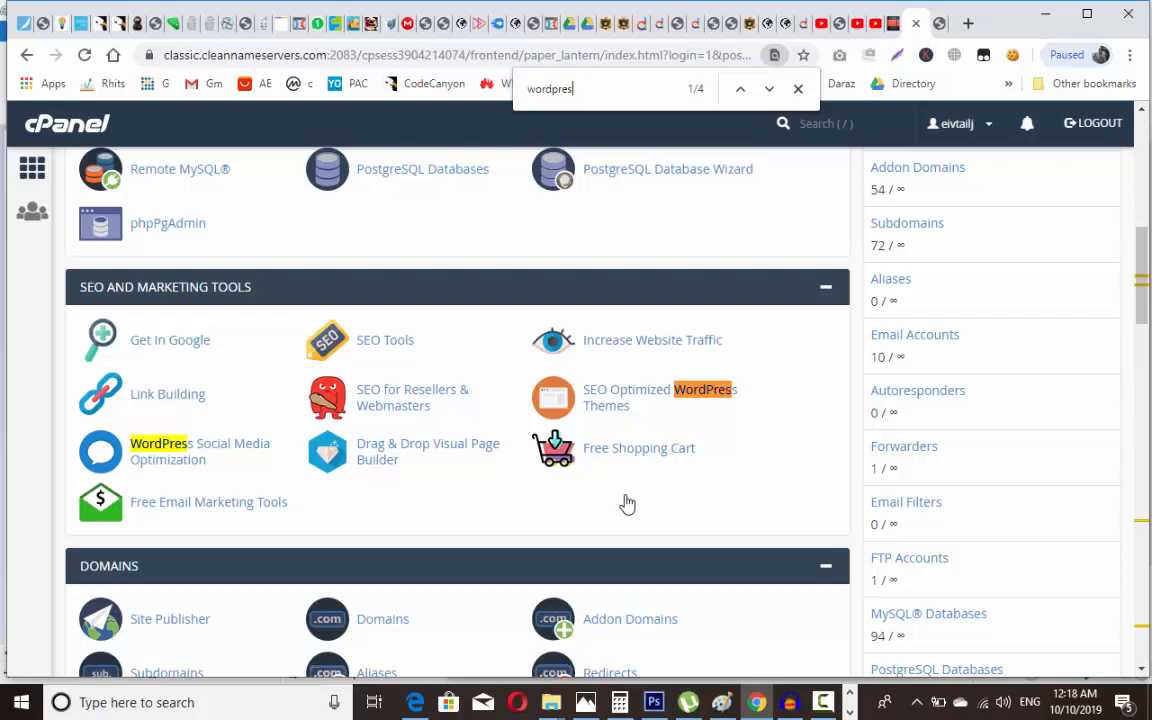
type("s")
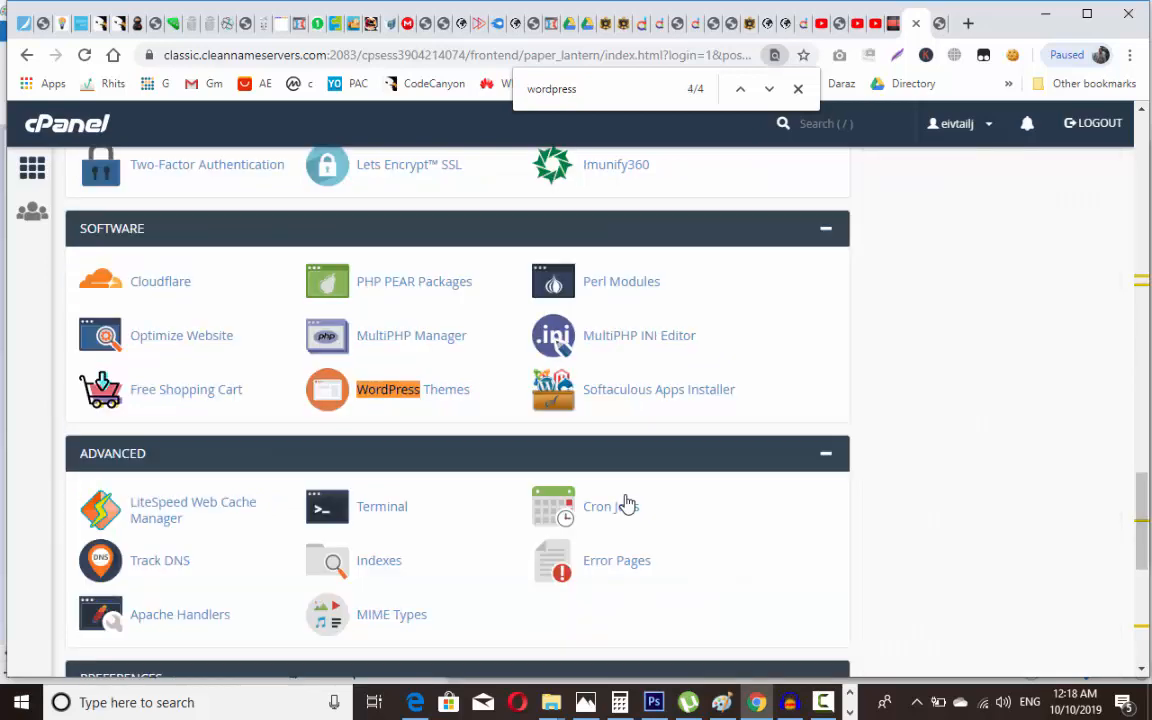
left_click(124, 429)
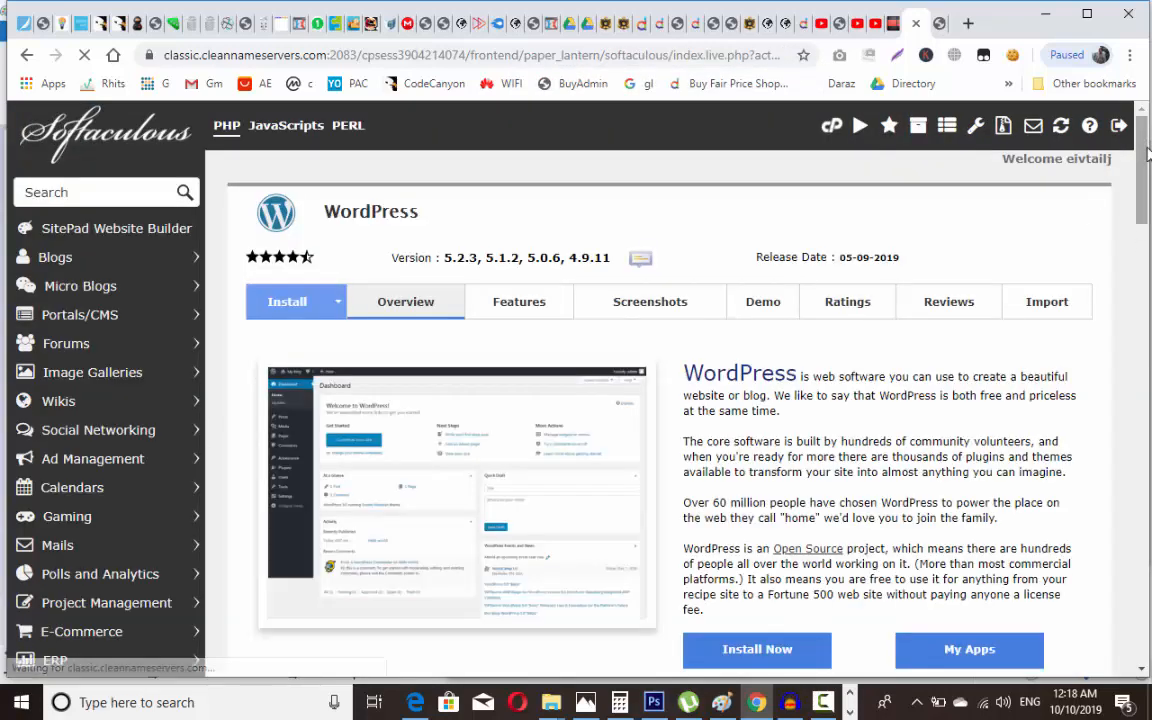
Step: Start a new WordPress install on skp.com.pk with the directory set to 'video'
scroll(1148, 155, "down", 1)
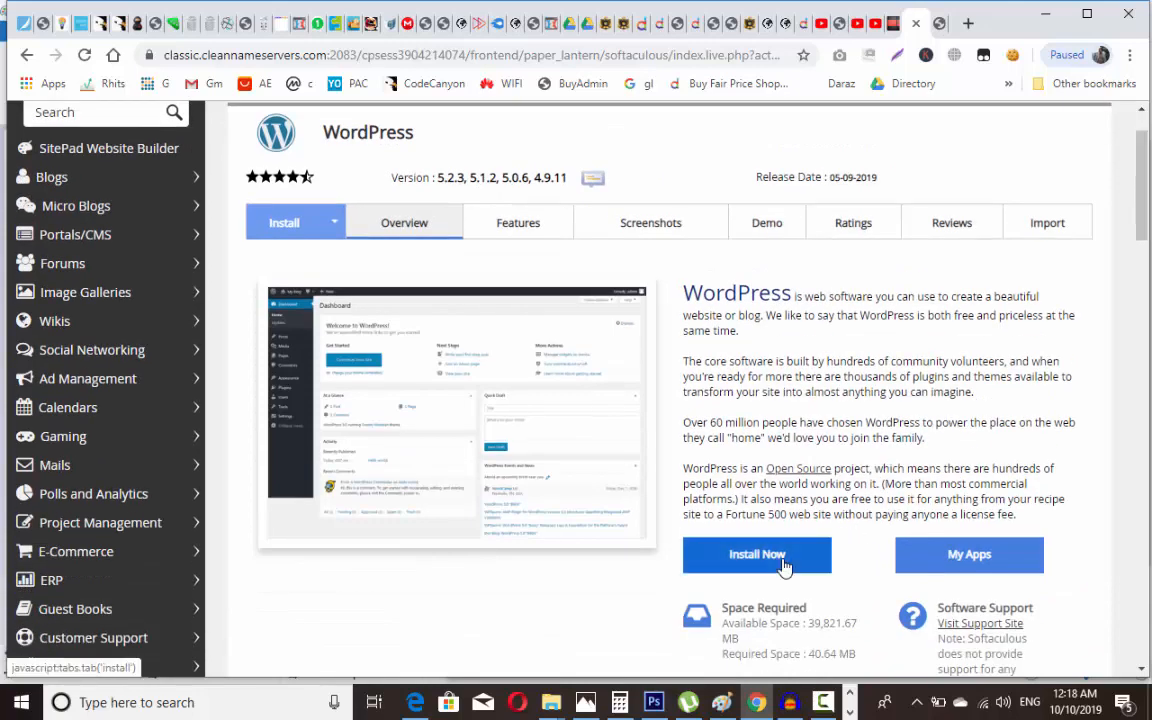
left_click(784, 565)
left_click(837, 416)
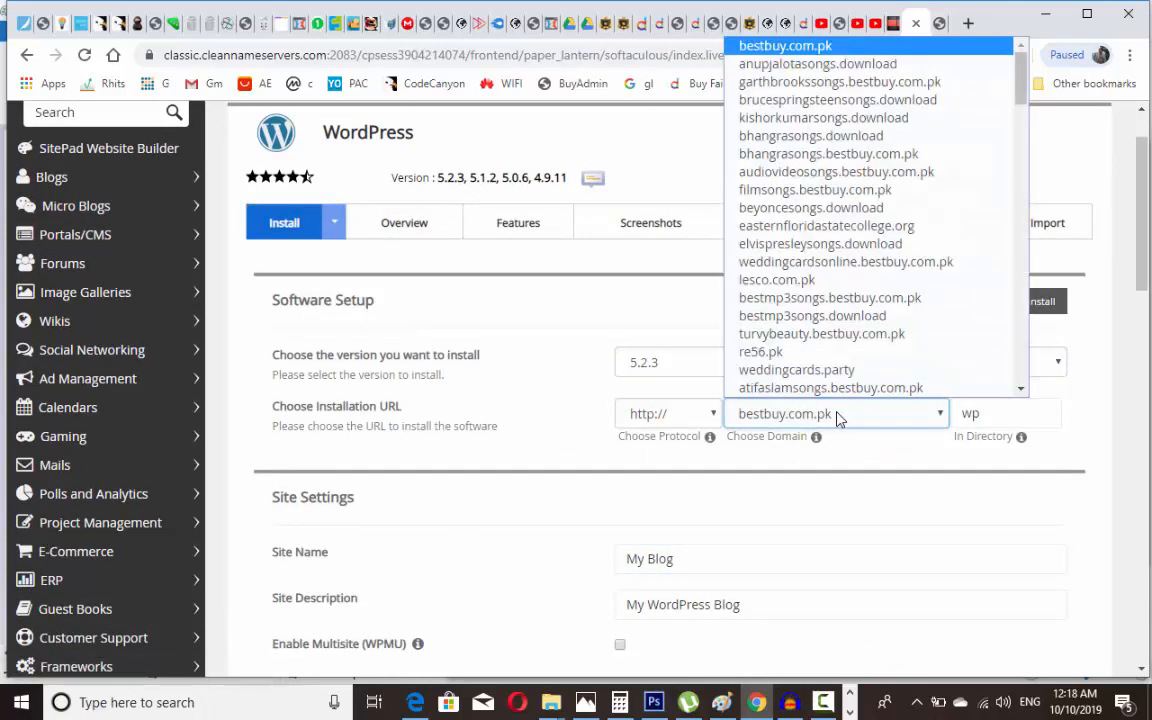
type("skp")
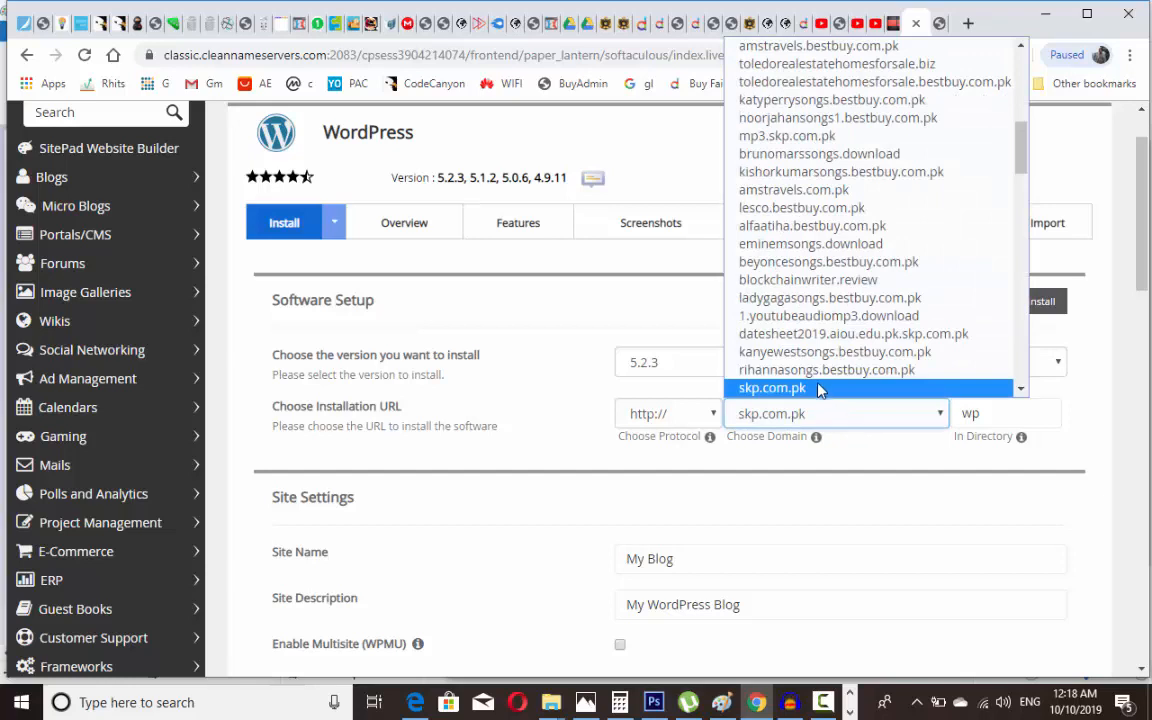
left_click(820, 388)
double_click(990, 413)
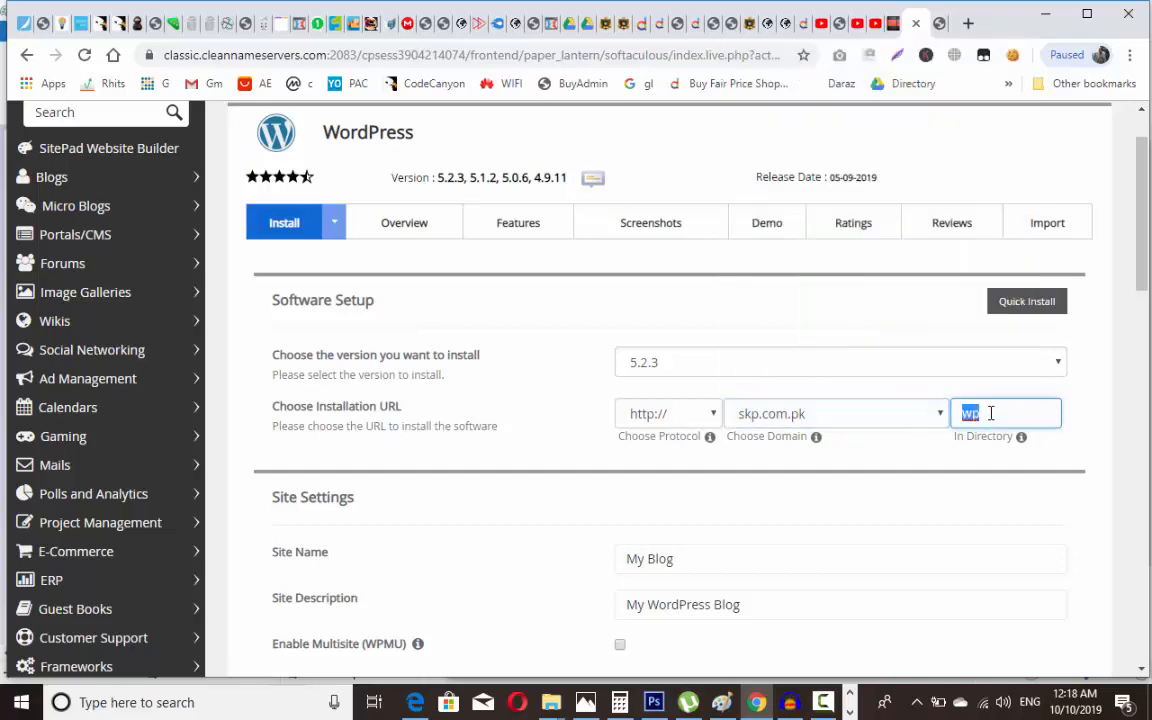
type("video")
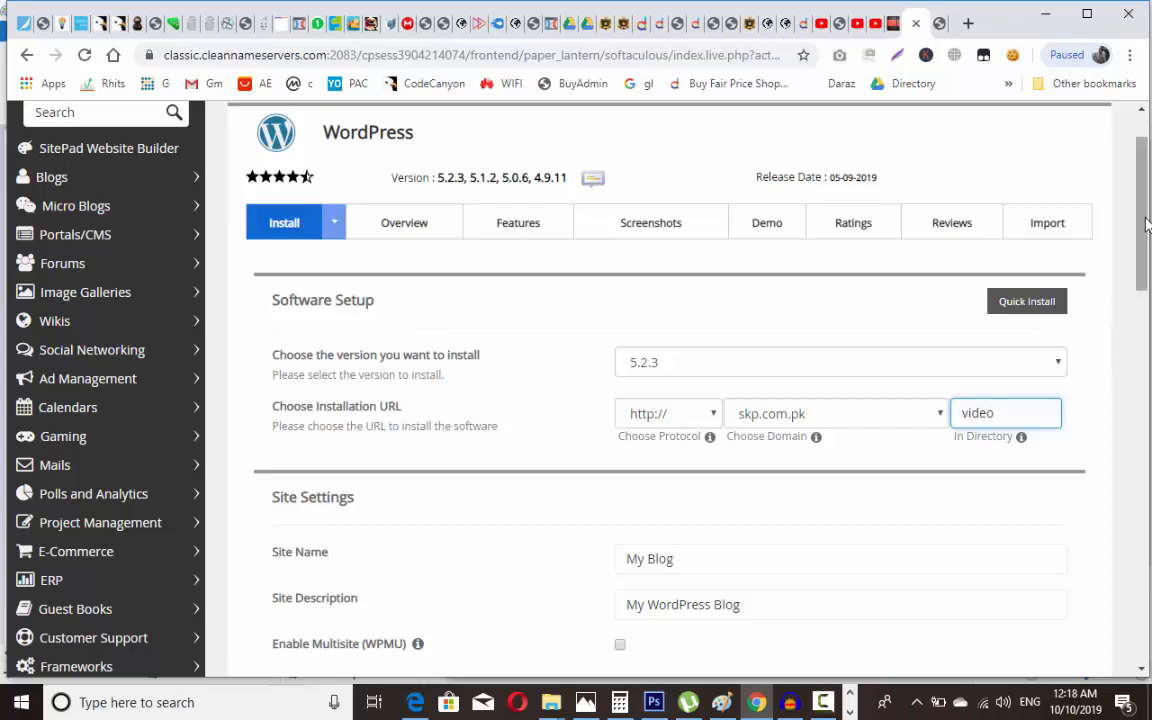
Step: Replace the default admin username and generated password with new credentials
scroll(1148, 307, "down", 3)
scroll(1148, 320, "down", 2)
double_click(874, 329)
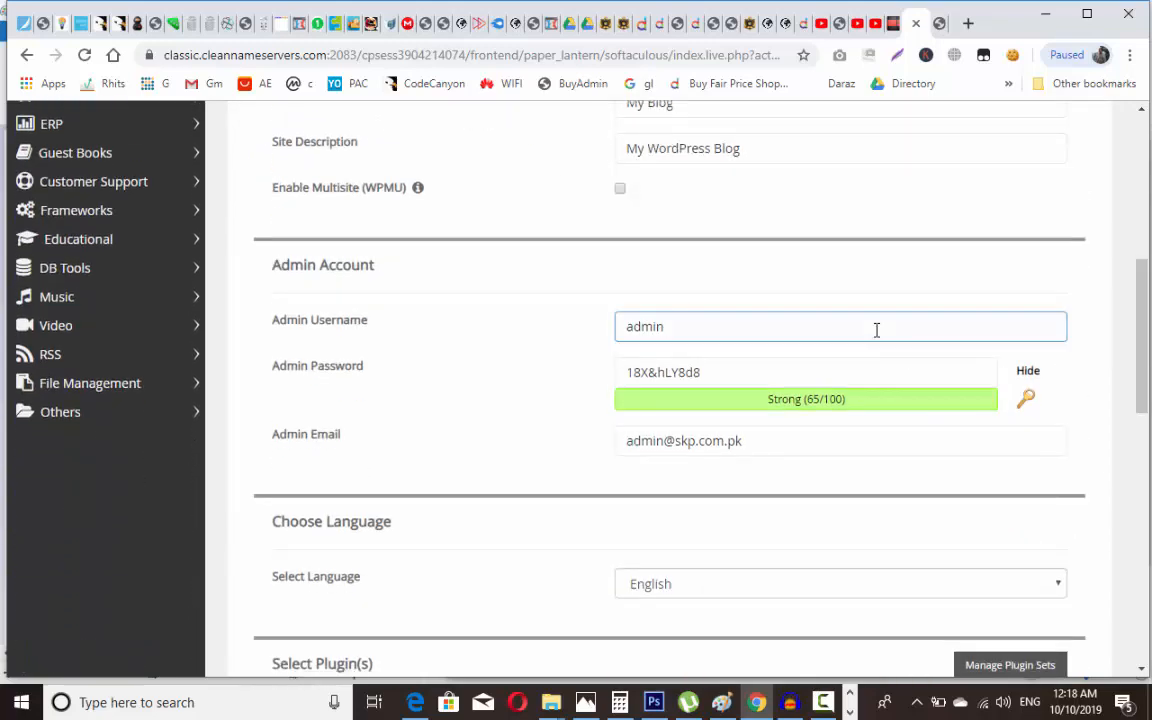
type("1")
double_click(815, 378)
type("1")
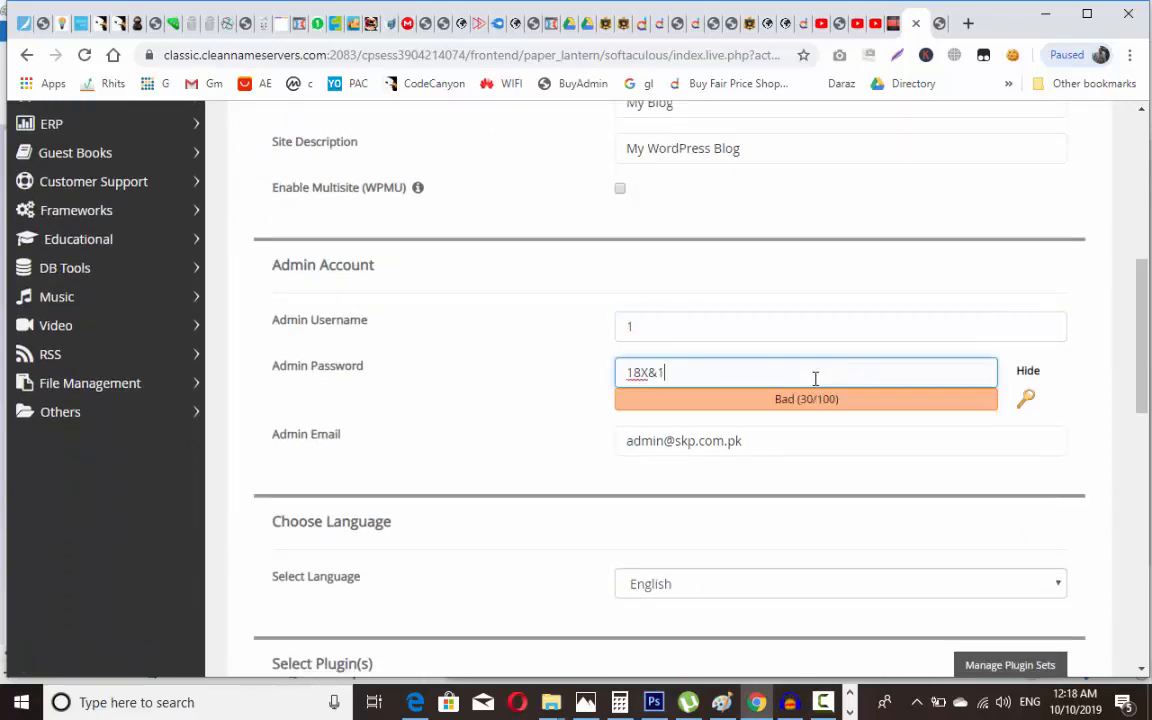
key("BackSpace")
key("BackSpace")
key("BackSpace")
key("BackSpace")
key("BackSpace")
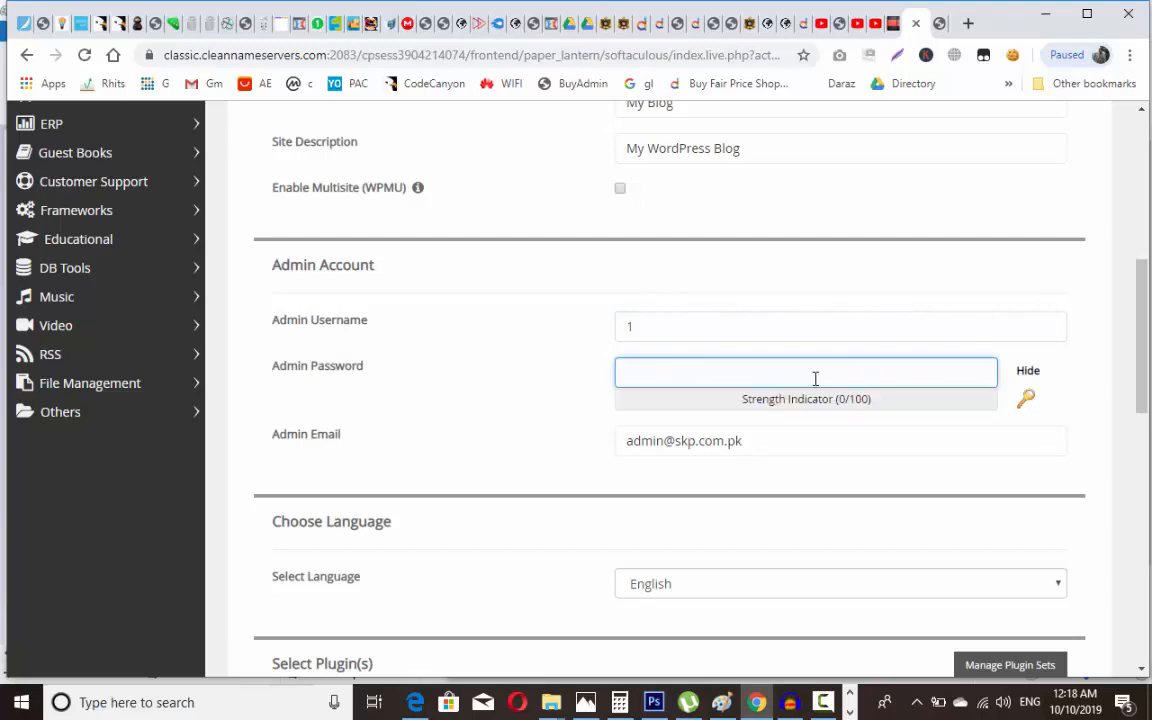
type("1")
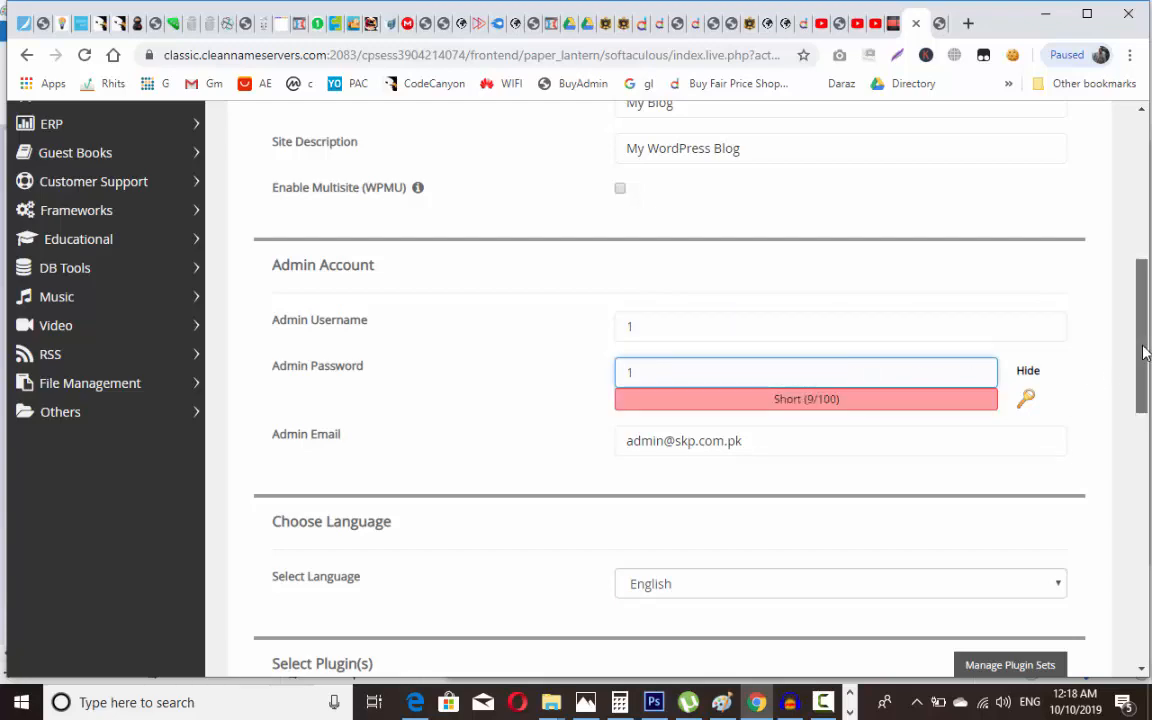
Step: Select the Auto Repair theme and run the installation
left_click_drag(1146, 360, 1148, 595)
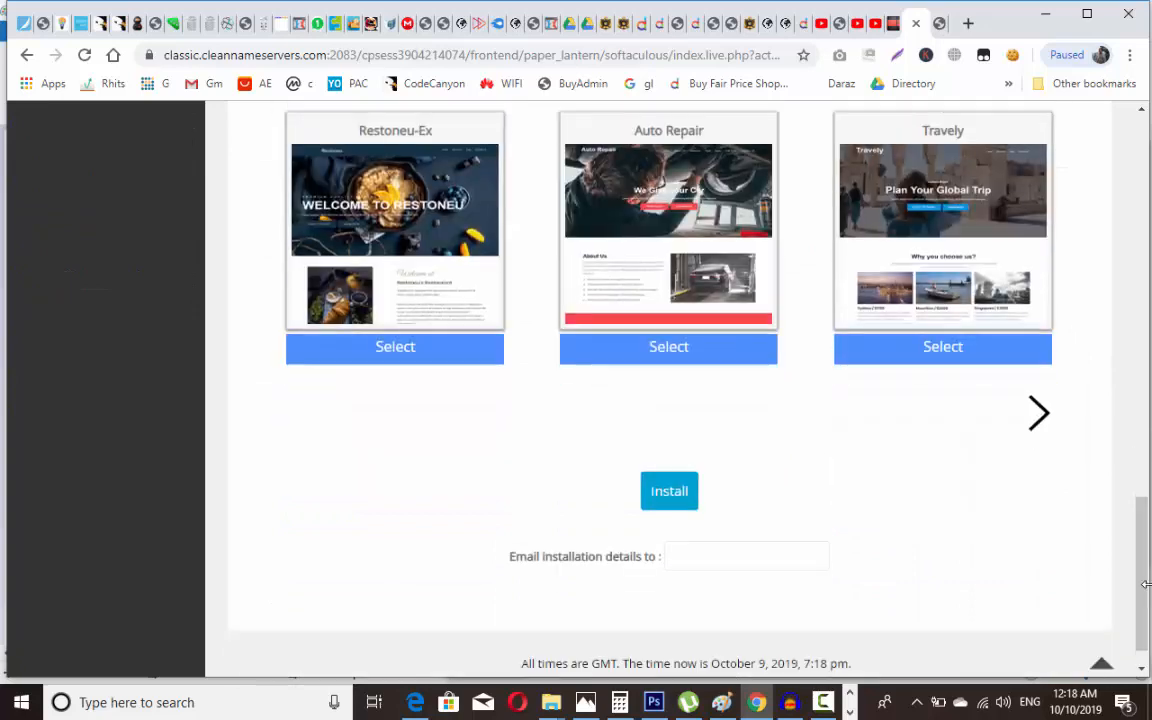
left_click(689, 352)
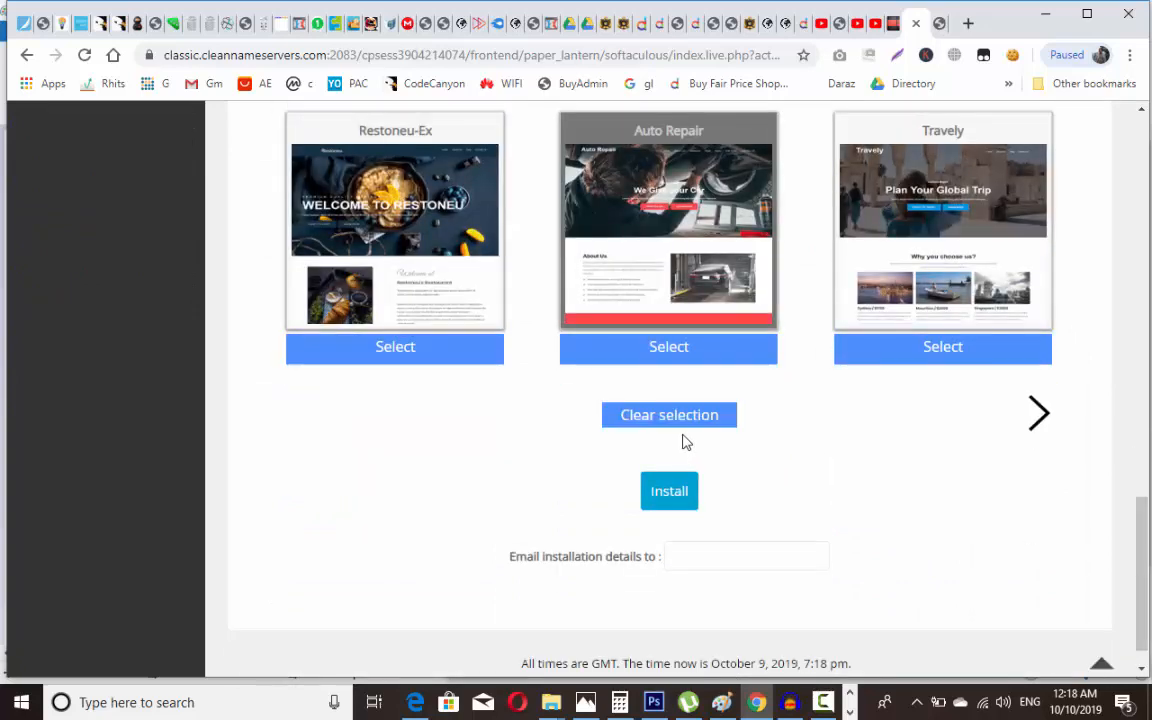
left_click(670, 491)
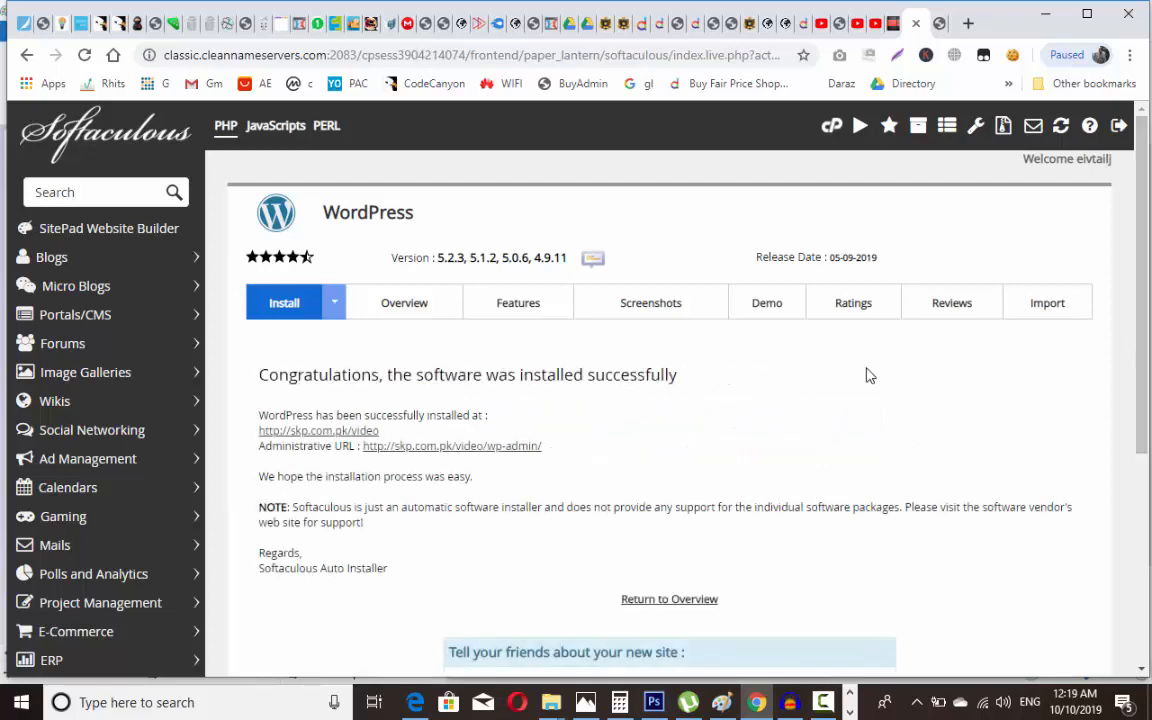
Step: Open the skp.com.pk/video/wp-admin Administrative URL in a new tab and switch to it
right_click(503, 451)
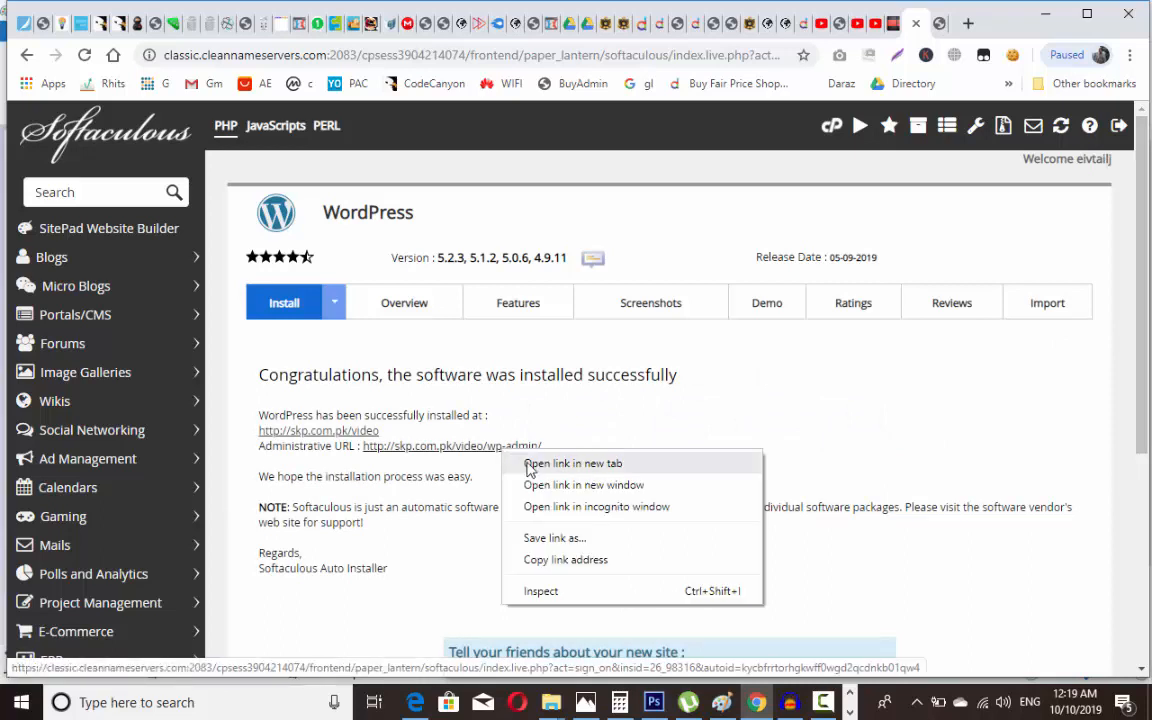
left_click(530, 466)
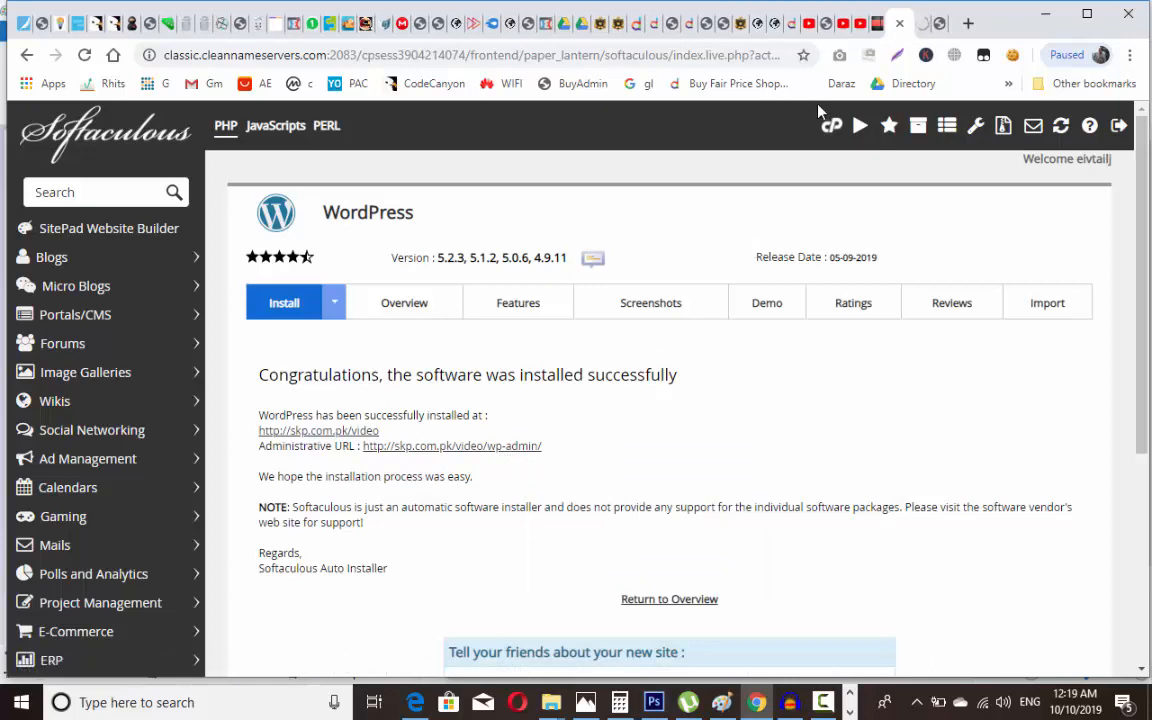
left_click(919, 24)
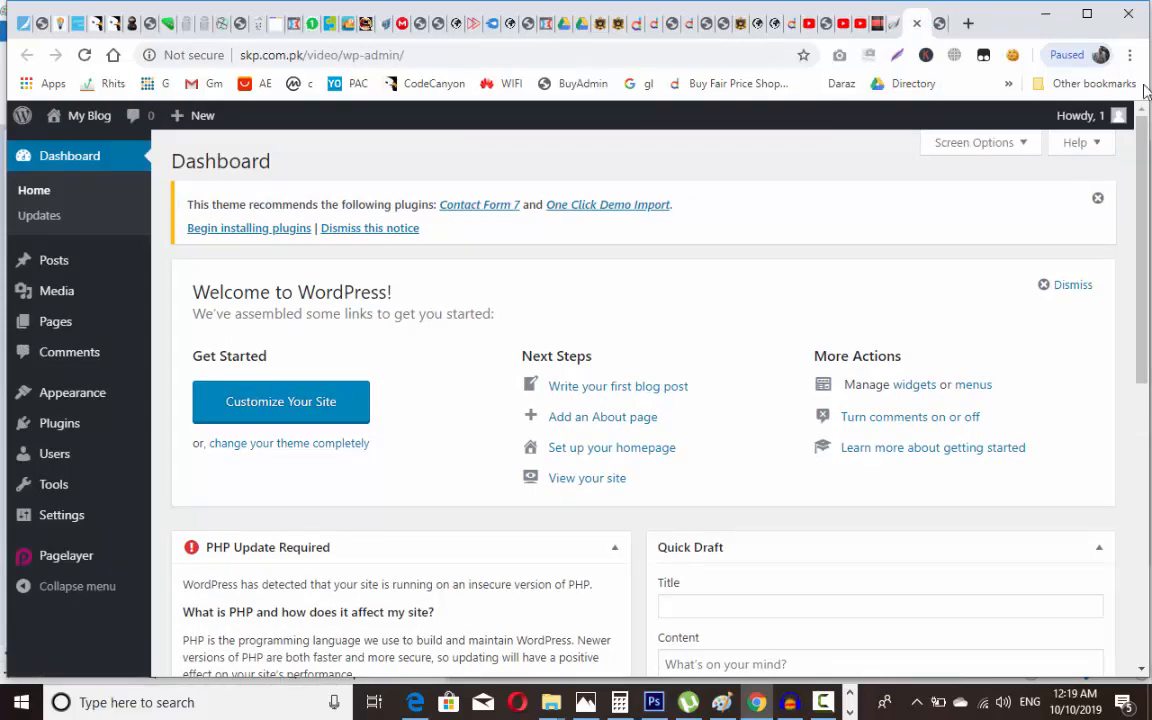
Step: In Settings > Permalinks, replace the Custom Structure with /%category%/%postname%/
mouse_move(1143, 240)
left_mouse_down()
mouse_move(1146, 545)
mouse_move(1147, 237)
left_mouse_up()
mouse_move(72, 527)
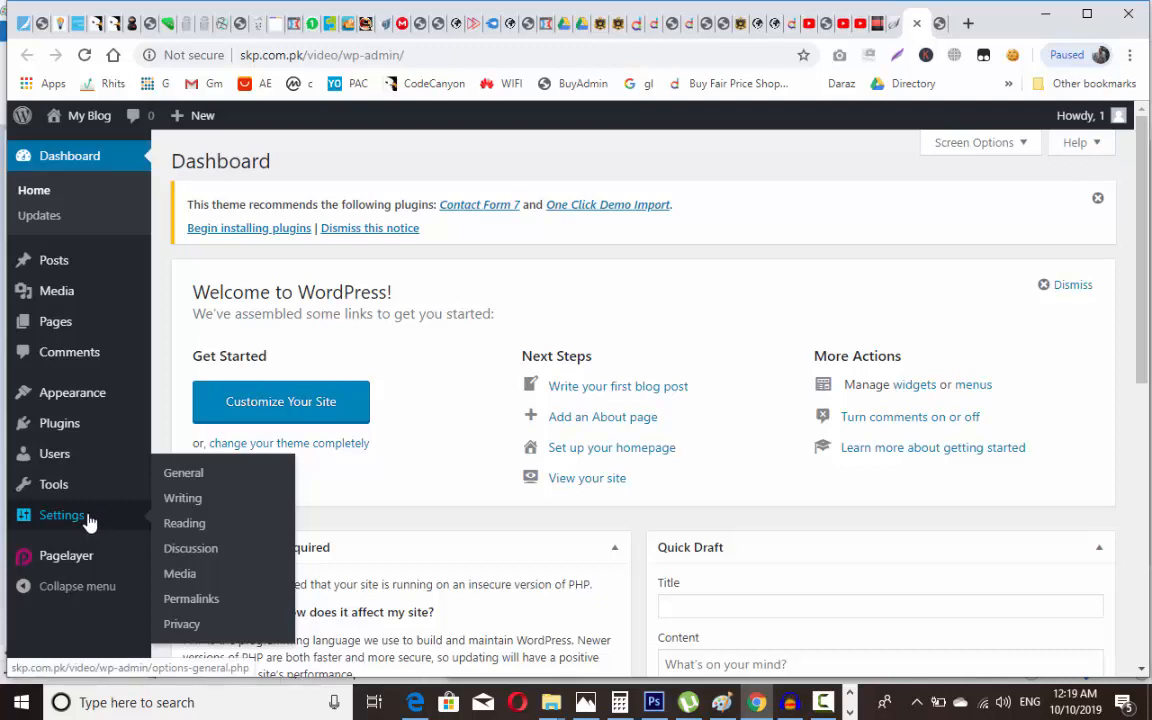
left_click(211, 600)
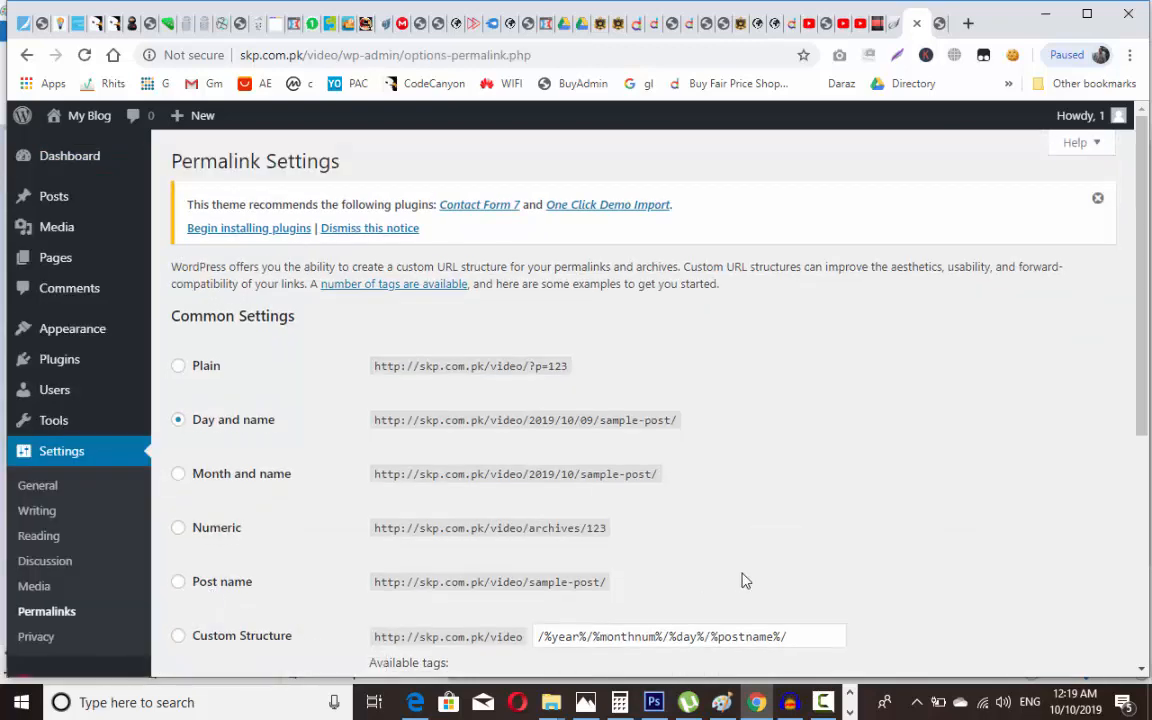
scroll(498, 496, "down", 2)
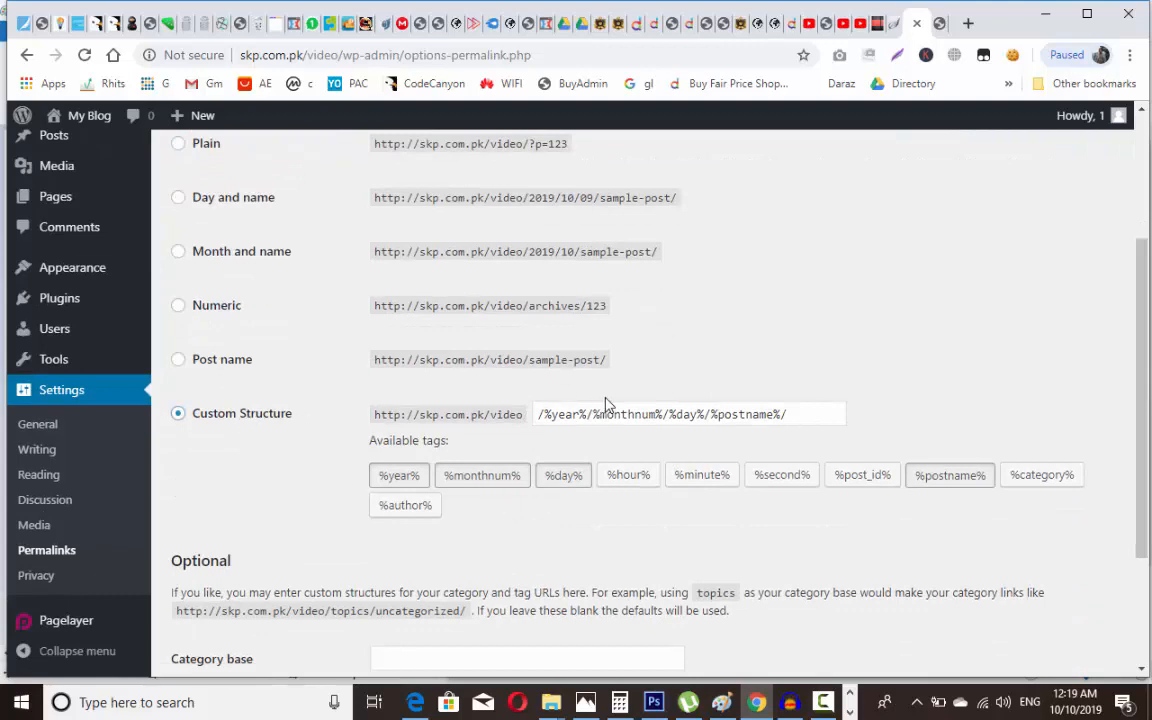
triple_click(810, 414)
key("BackSpace")
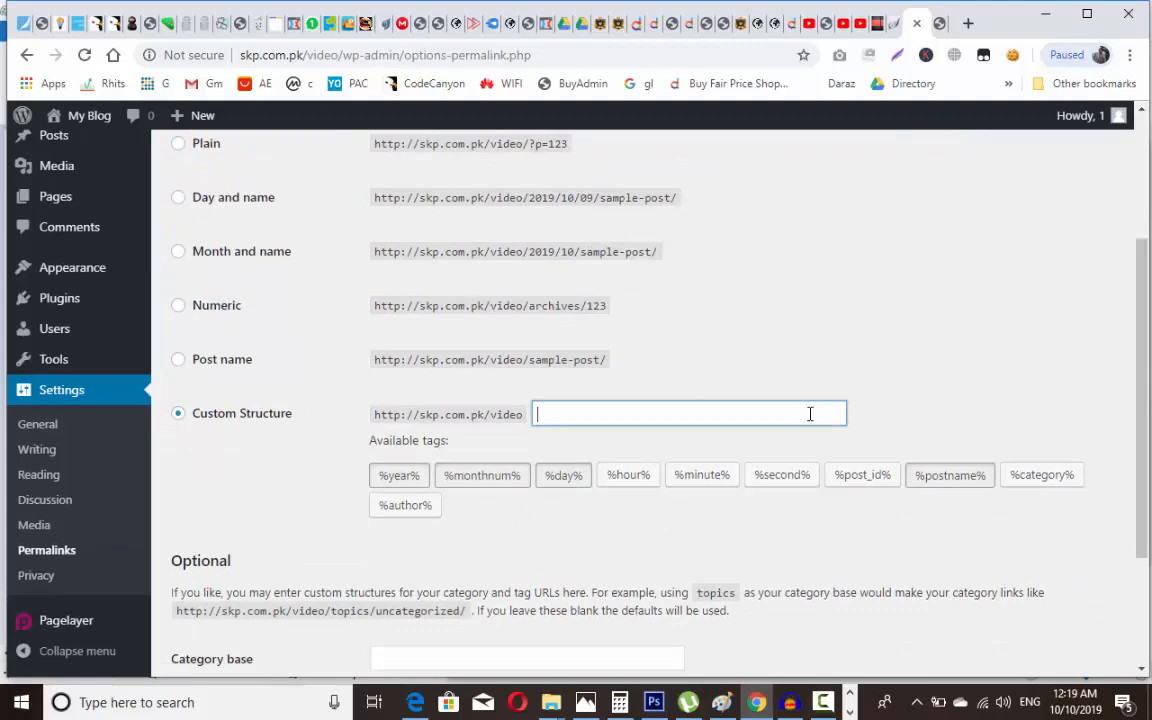
type("/%category%/%postname%/")
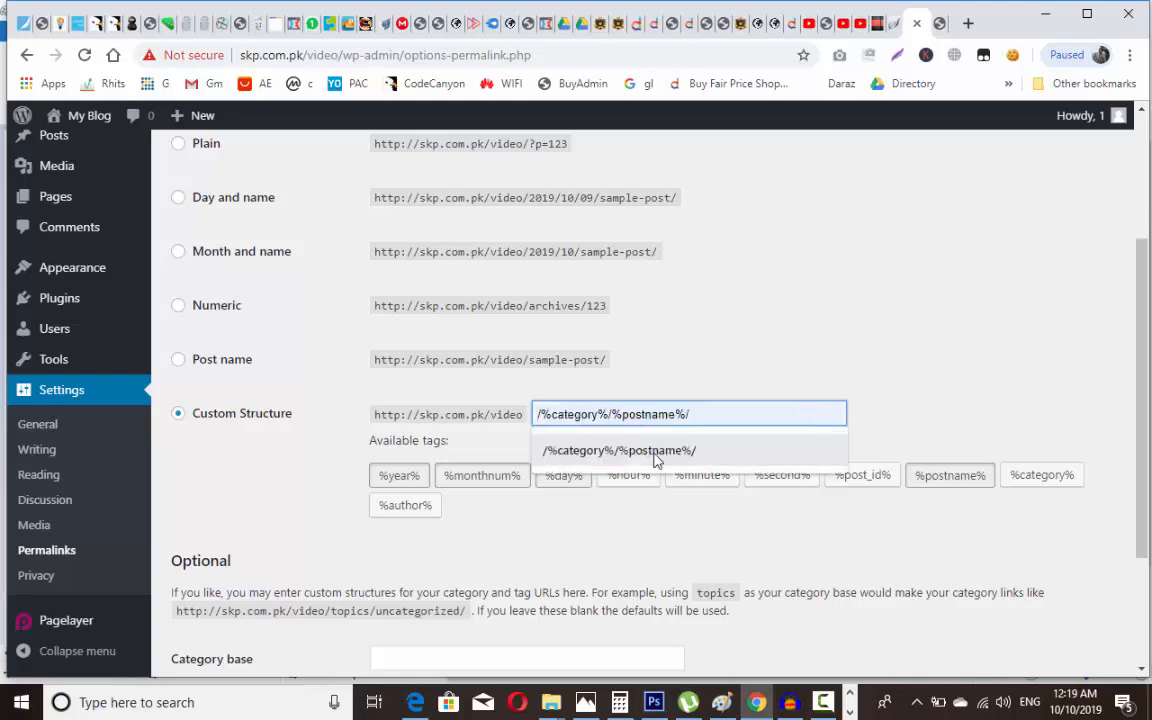
left_click(652, 452)
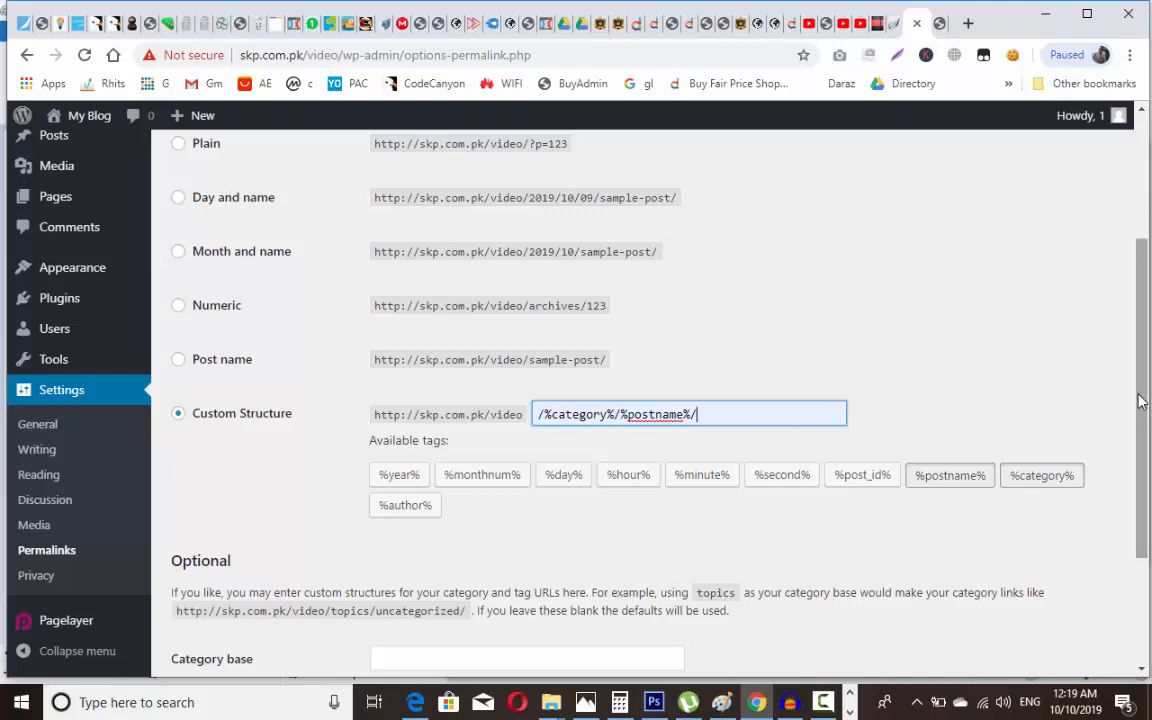
Step: Paste the /%category%/%postname%/ structure into the Memo Notepad note
key("ctrl+a")
key("ctrl+c")
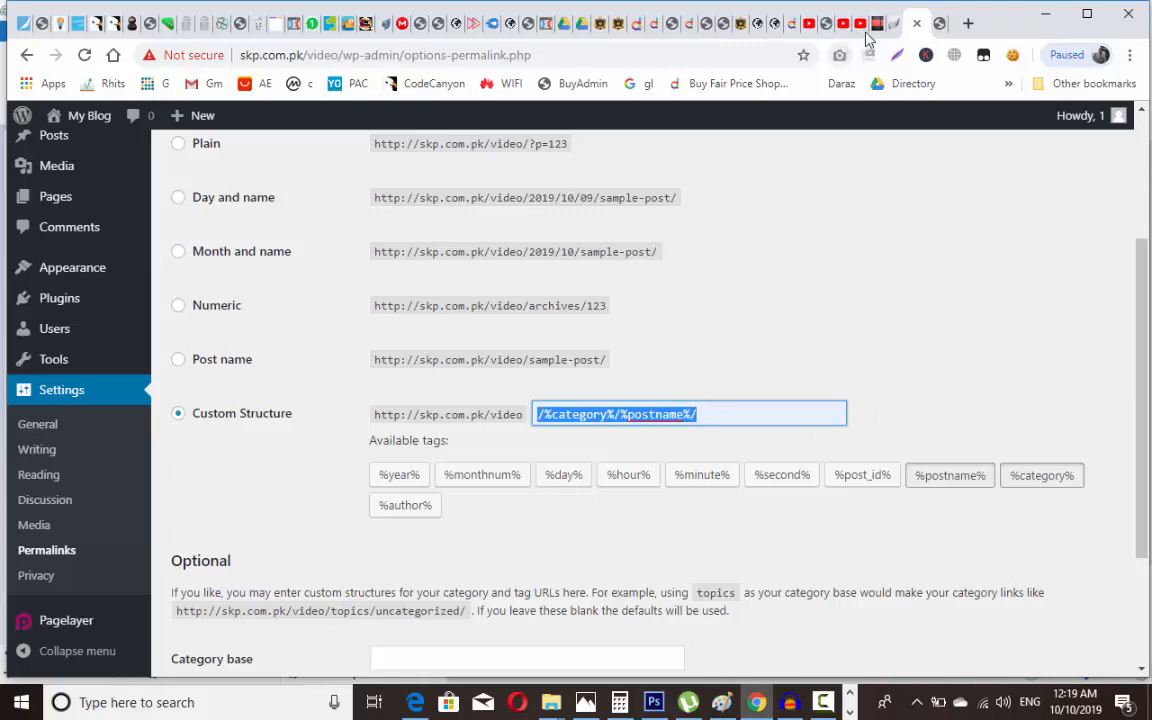
left_click(879, 23)
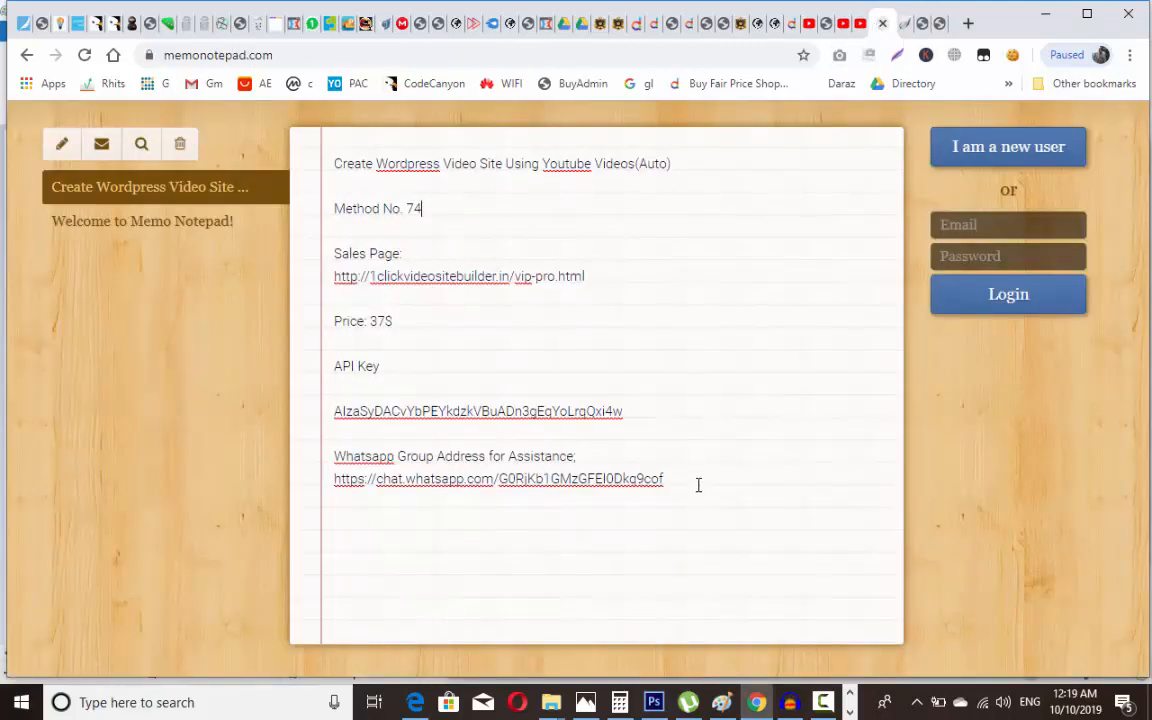
key("ctrl+v")
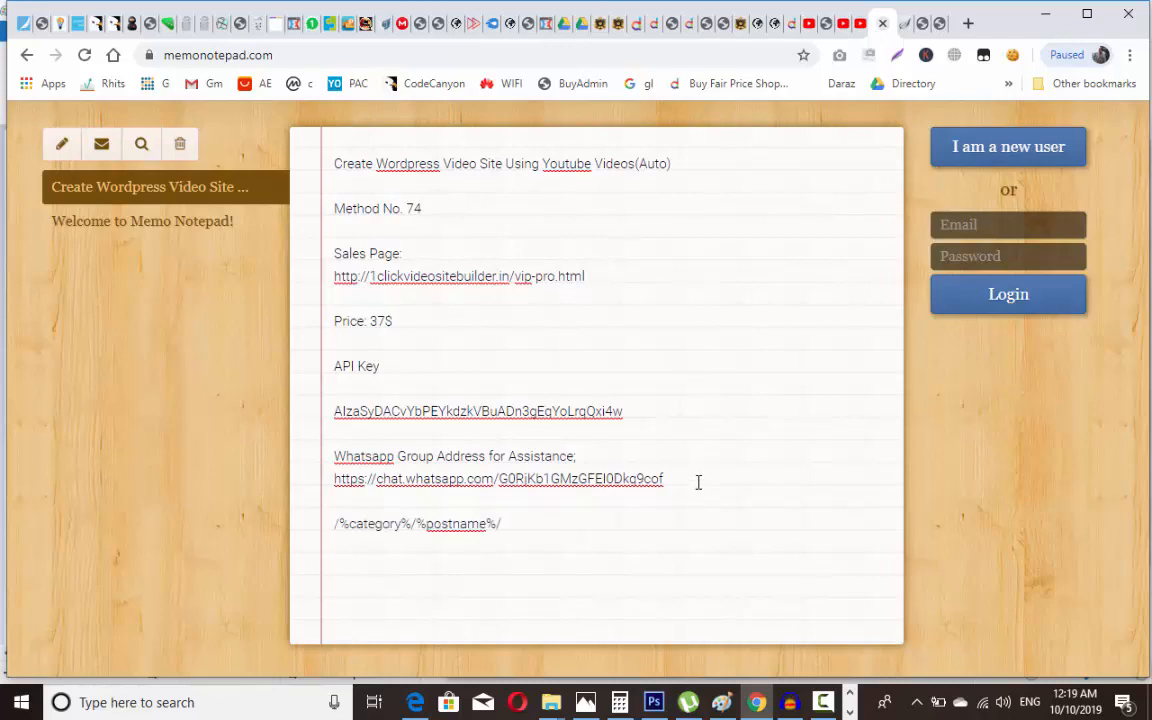
Step: Save the custom permalink structure in WordPress
left_click(940, 18)
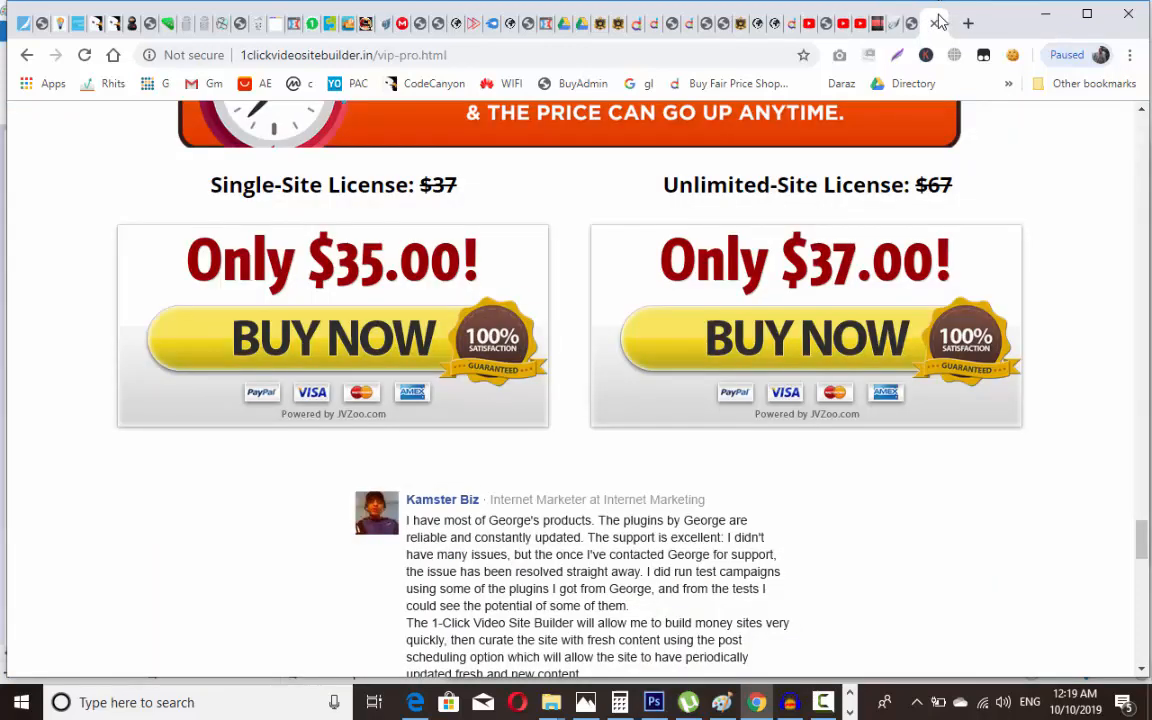
left_click(902, 24)
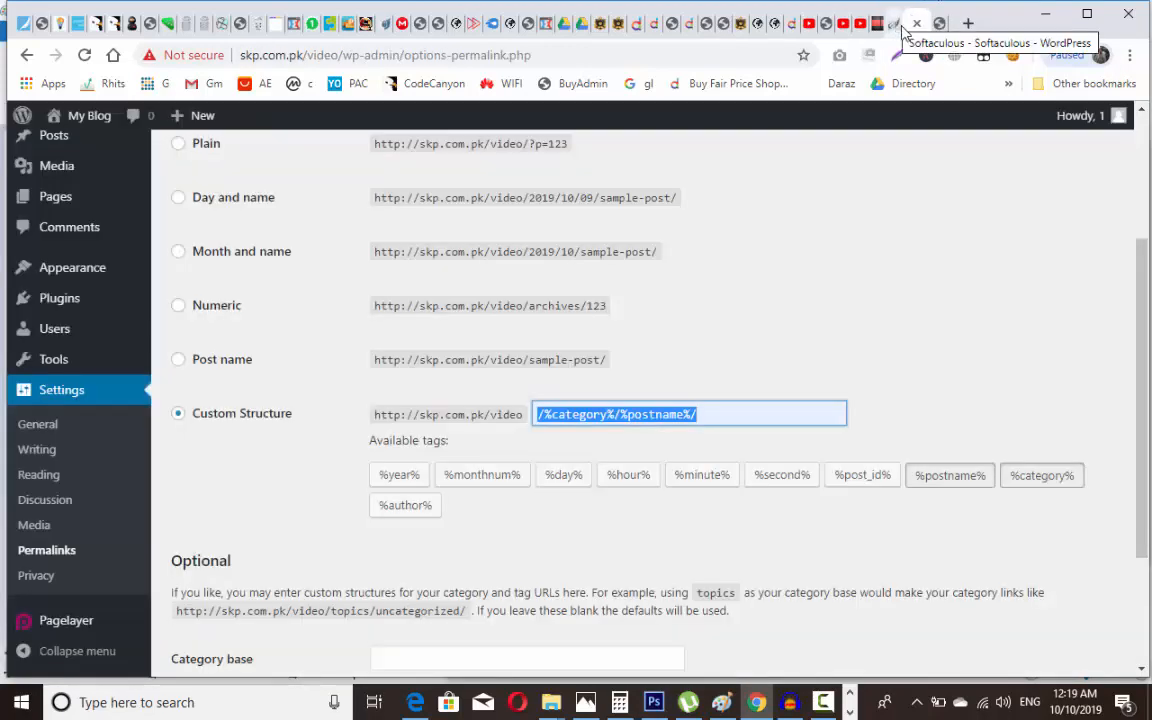
scroll(1145, 418, "down", 3)
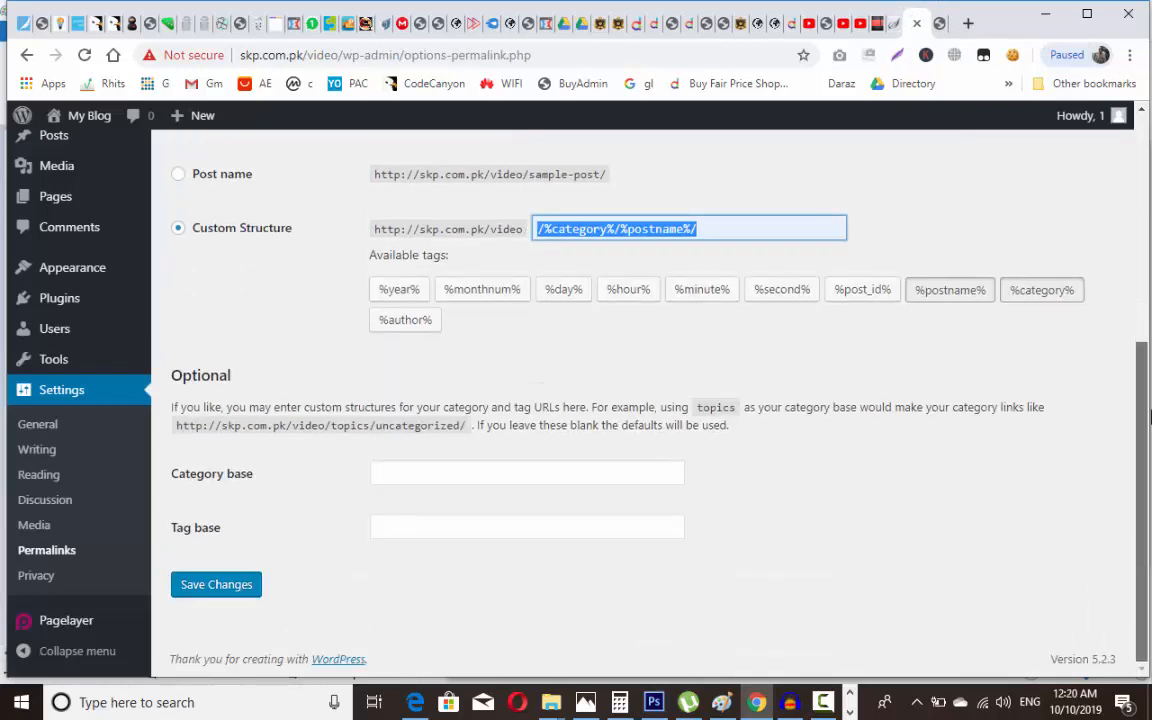
left_click(241, 593)
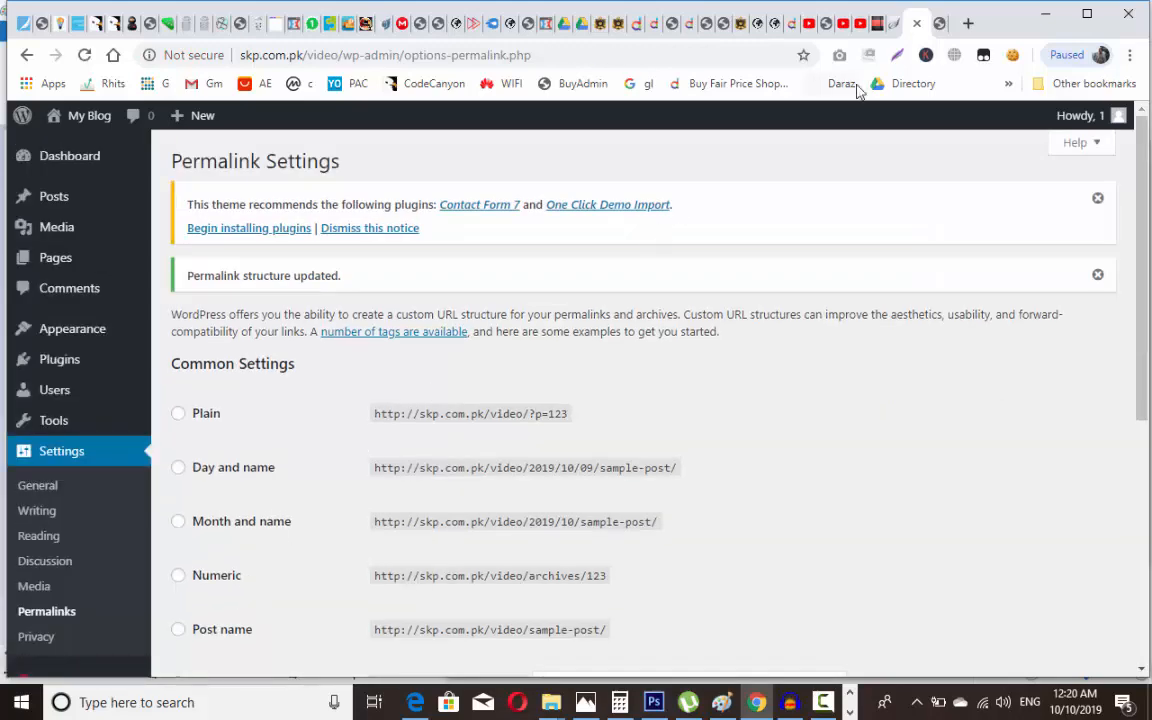
left_click(940, 22)
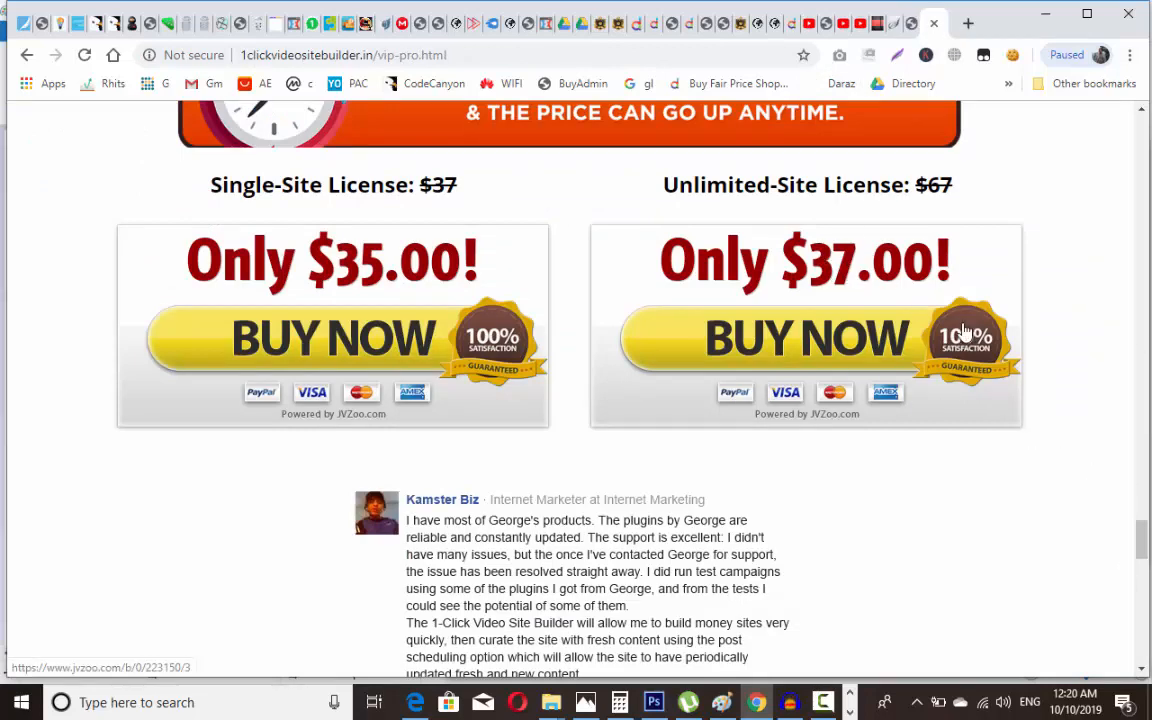
left_click(914, 22)
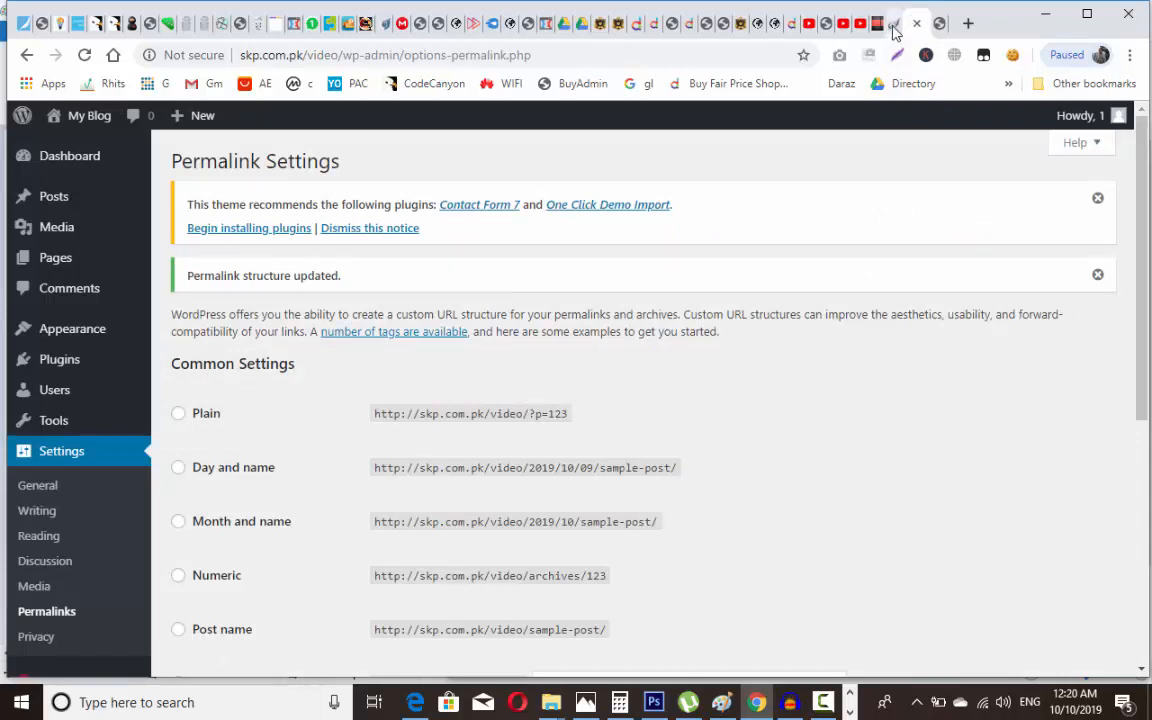
left_click(895, 27)
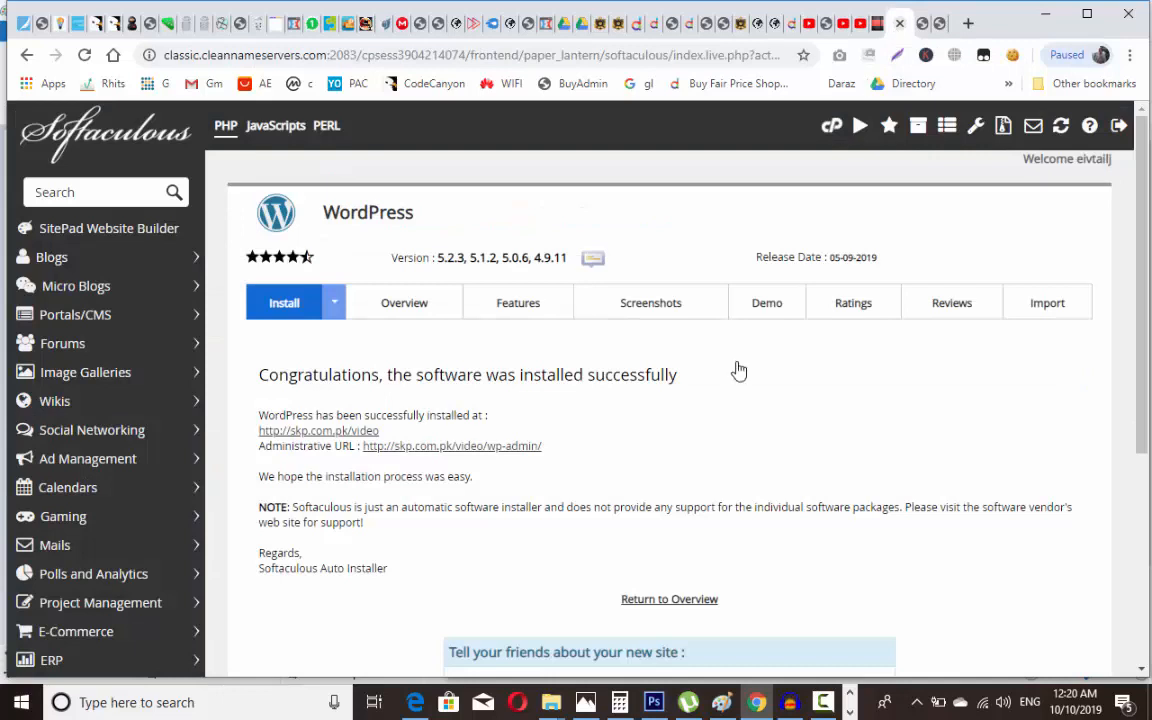
left_click(923, 28)
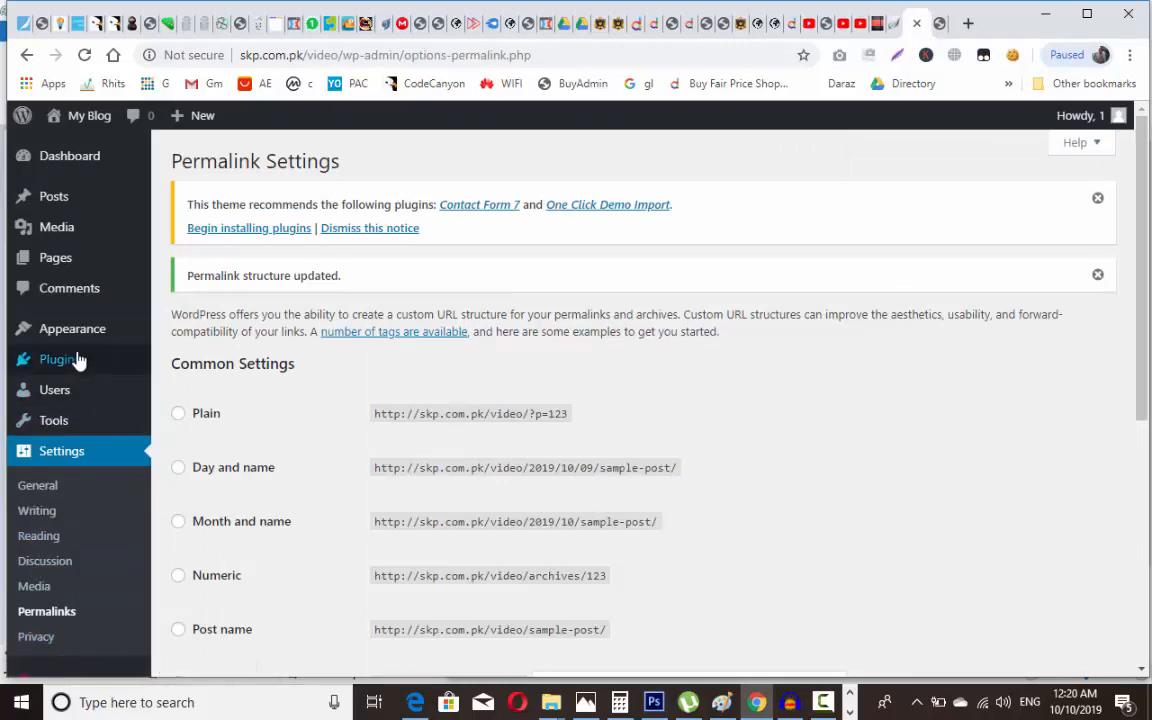
mouse_move(77, 366)
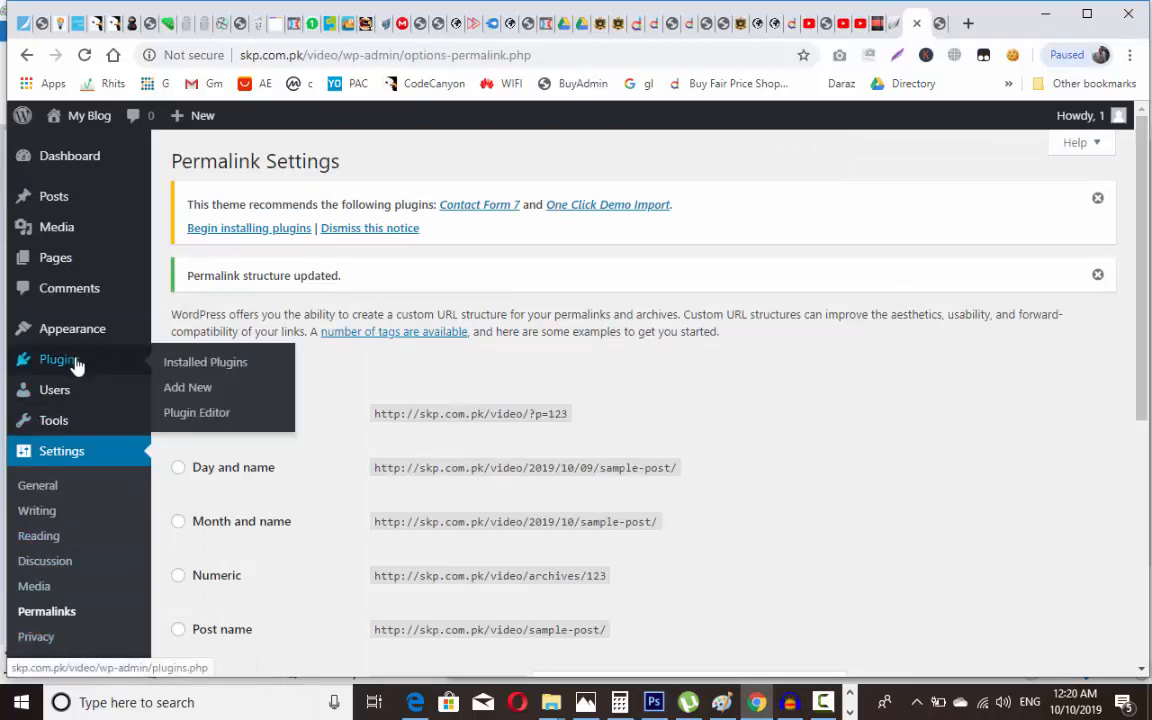
Step: Upload one-click-video-site-builder-nulled.zip as a new plugin, install it, and activate it
left_click(188, 388)
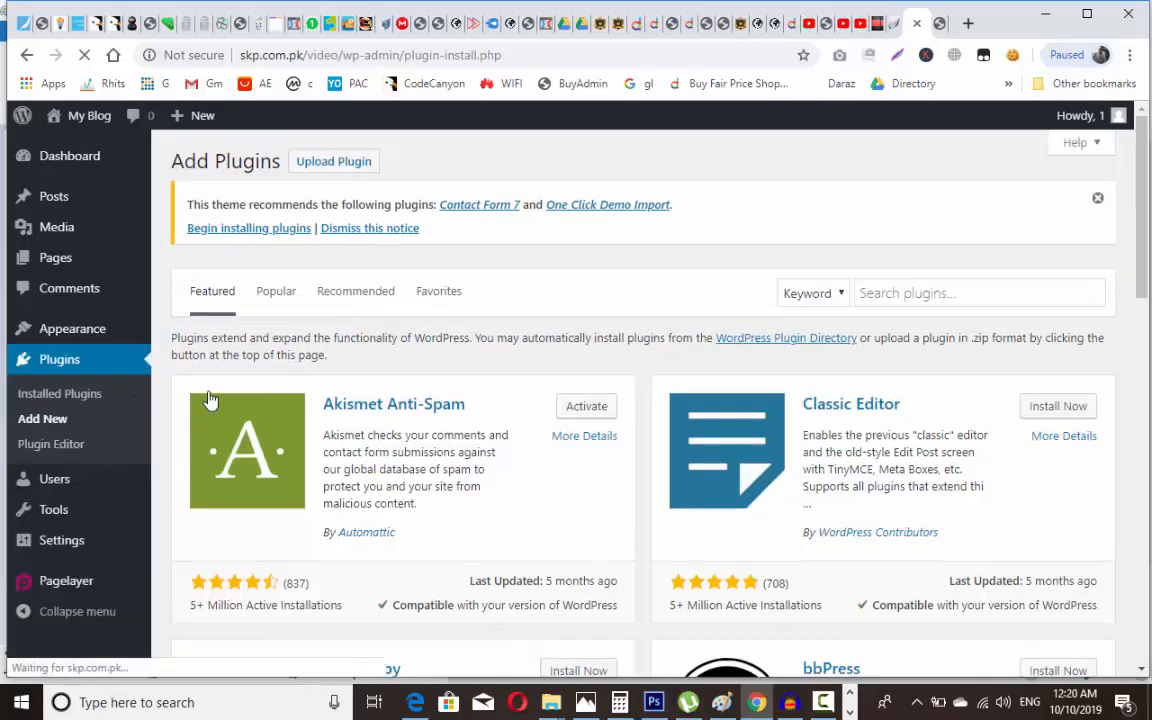
left_click(334, 165)
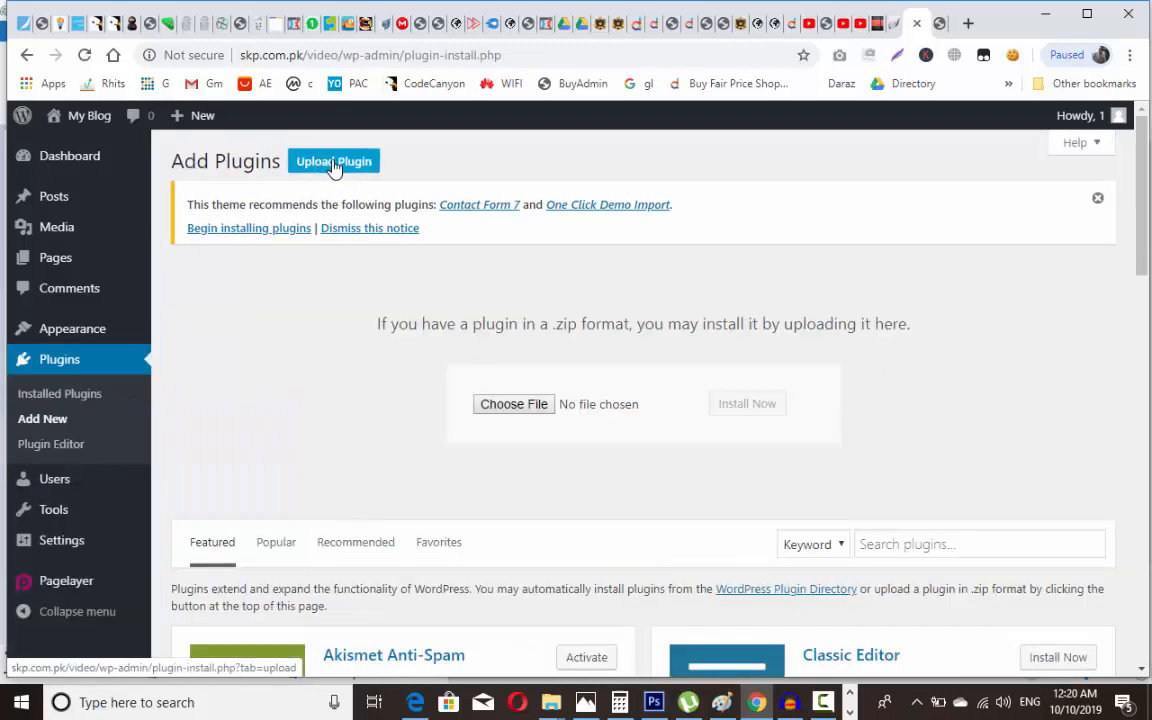
left_click(527, 406)
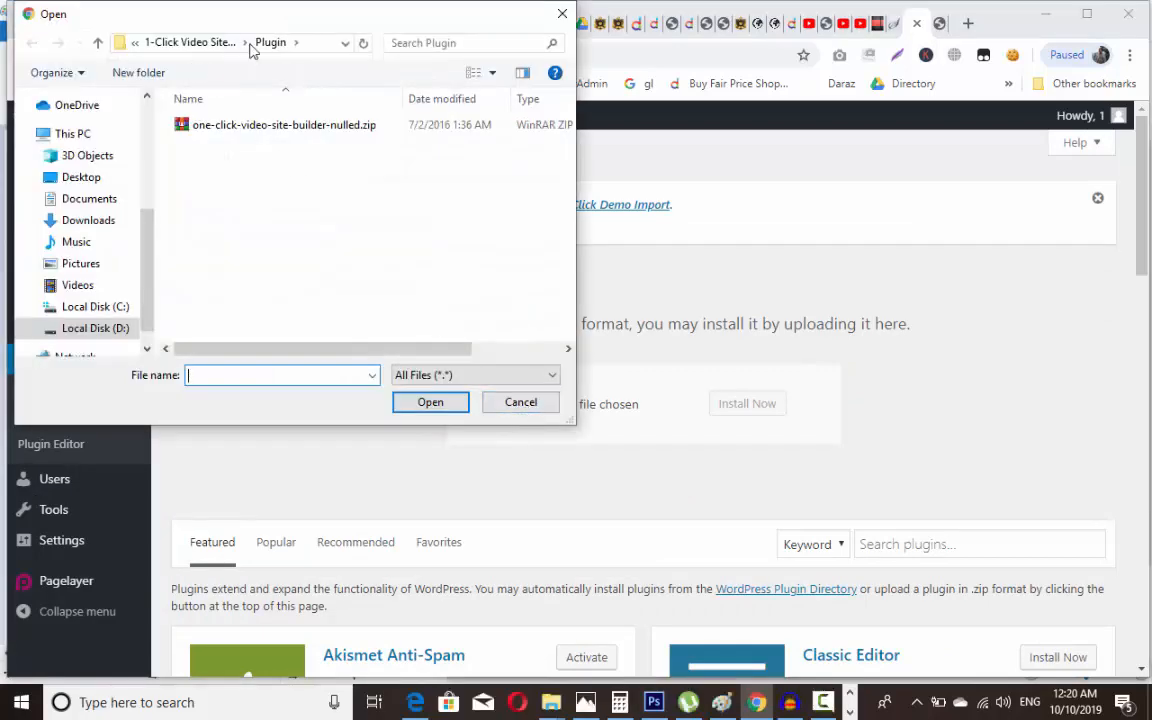
double_click(283, 126)
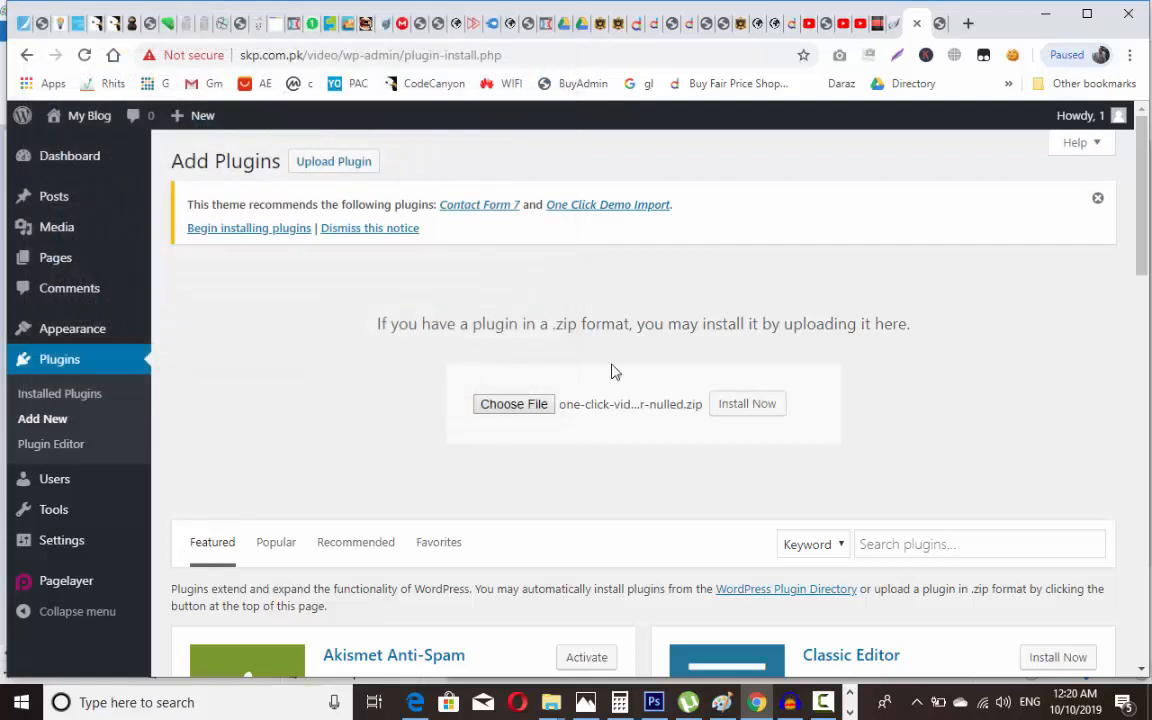
left_click(742, 408)
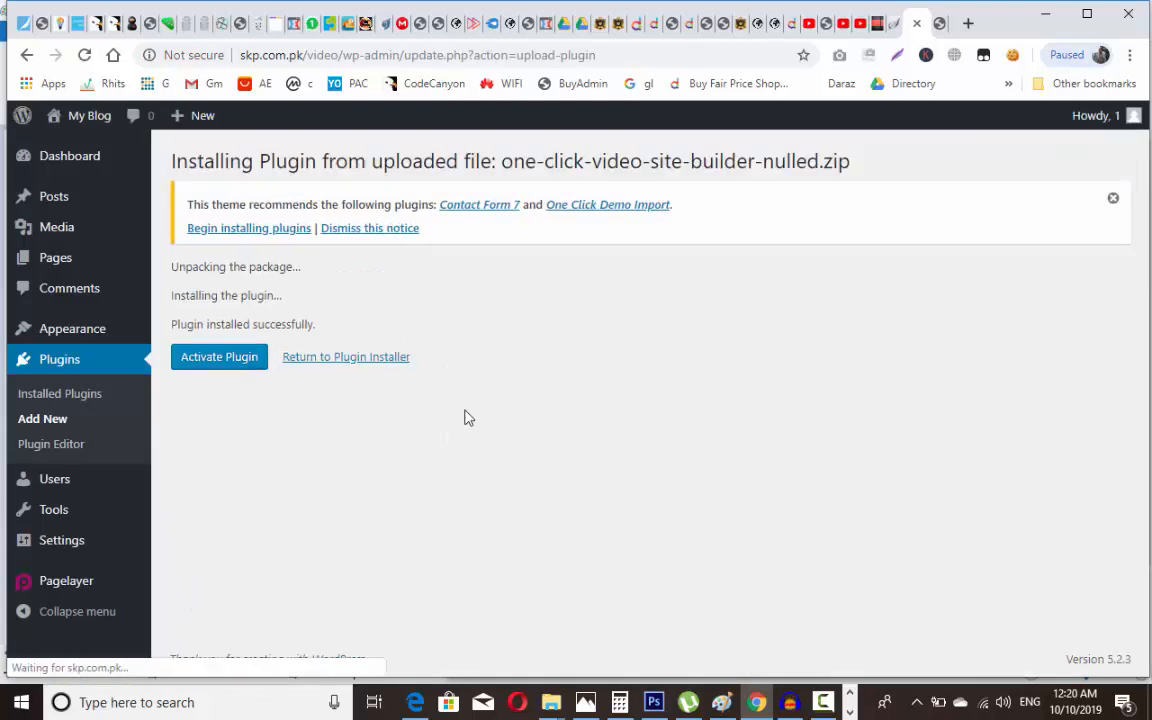
left_click(221, 368)
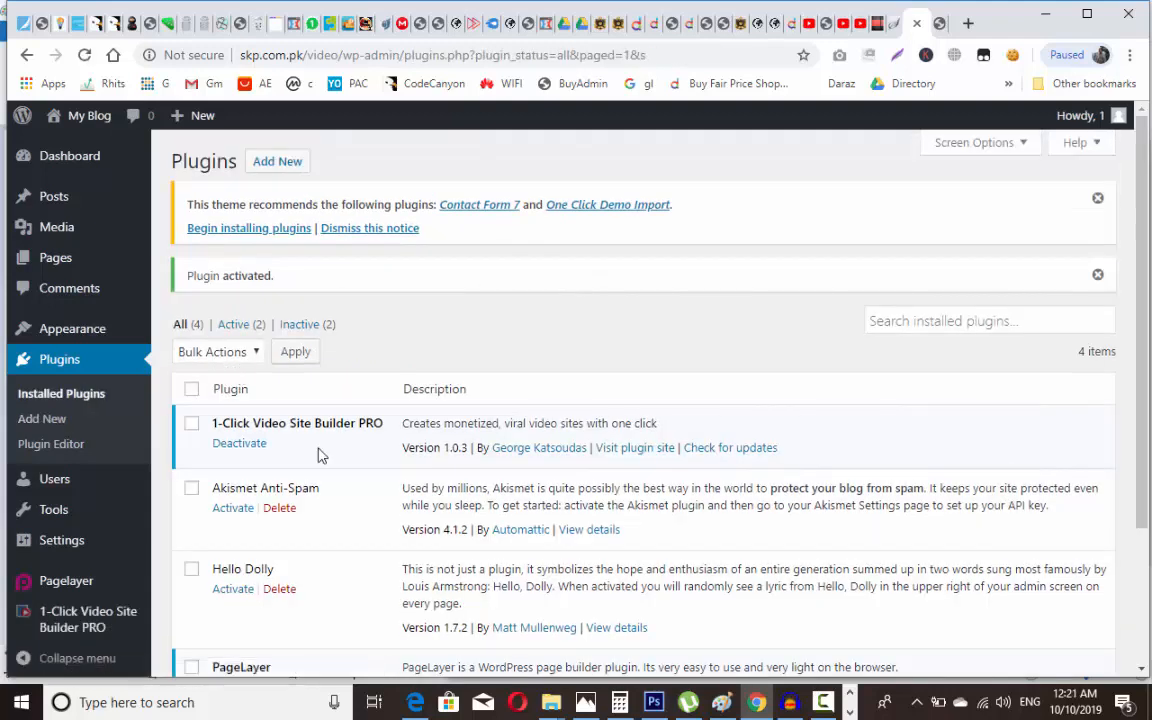
Step: Open the Options page under 1-Click Video Site Builder PRO in the admin sidebar
mouse_move(46, 612)
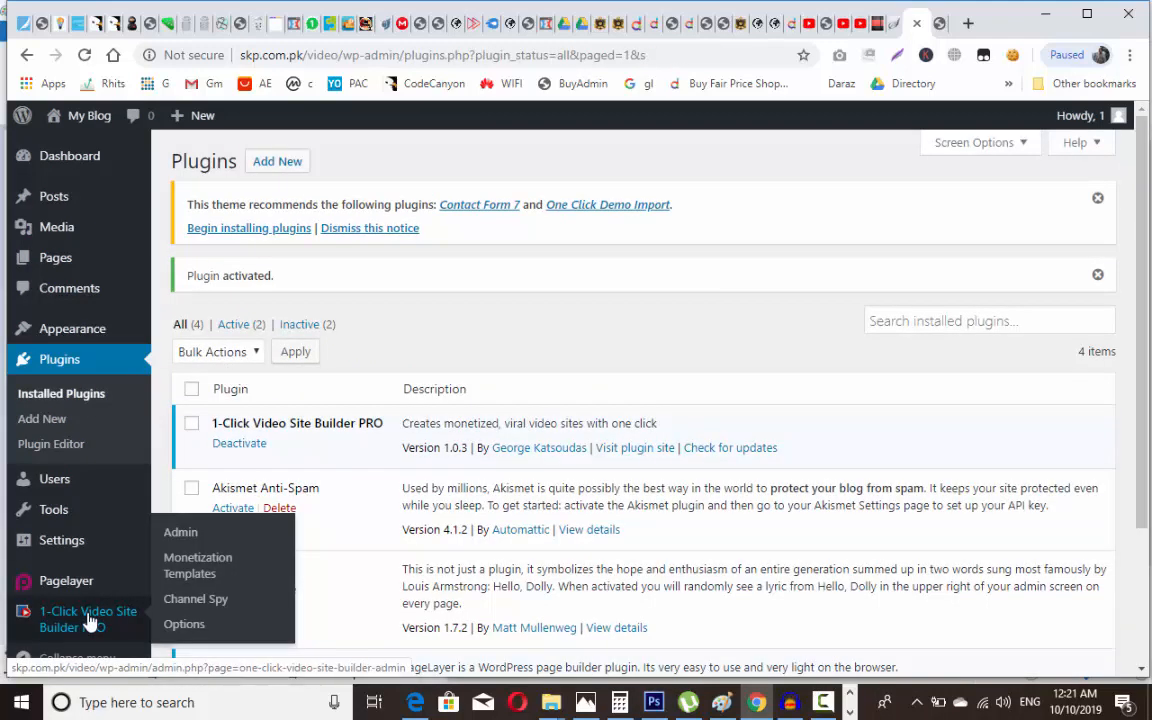
scroll(1147, 330, "down", 3)
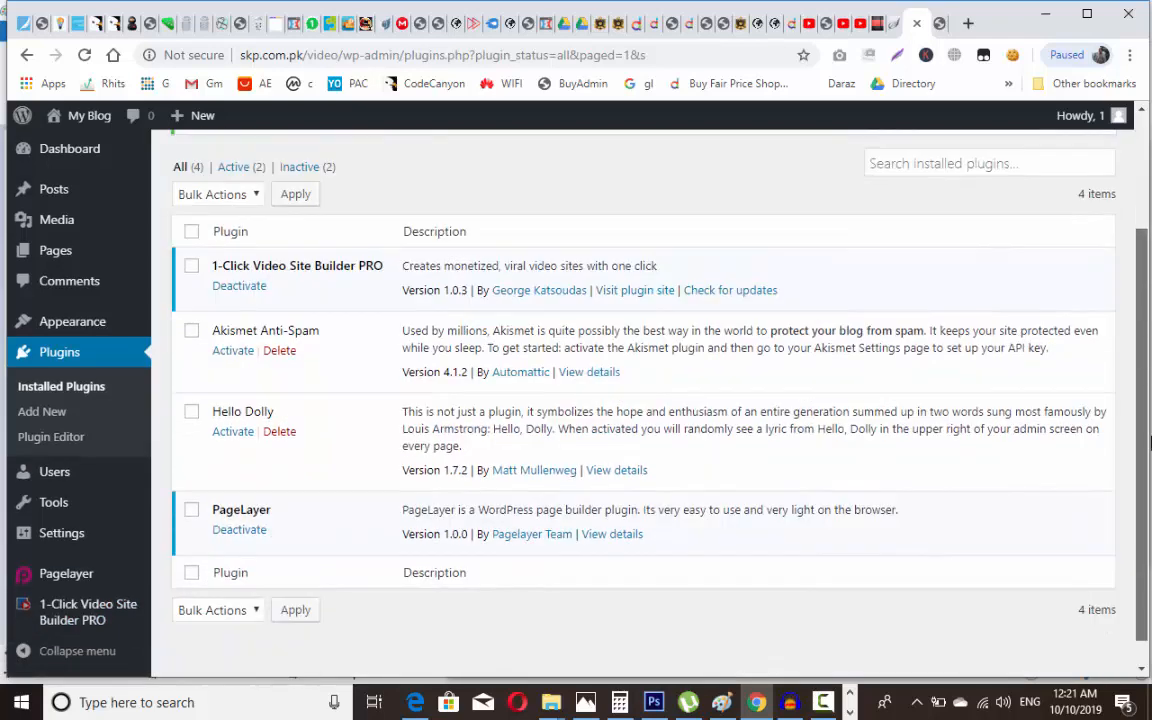
mouse_move(88, 620)
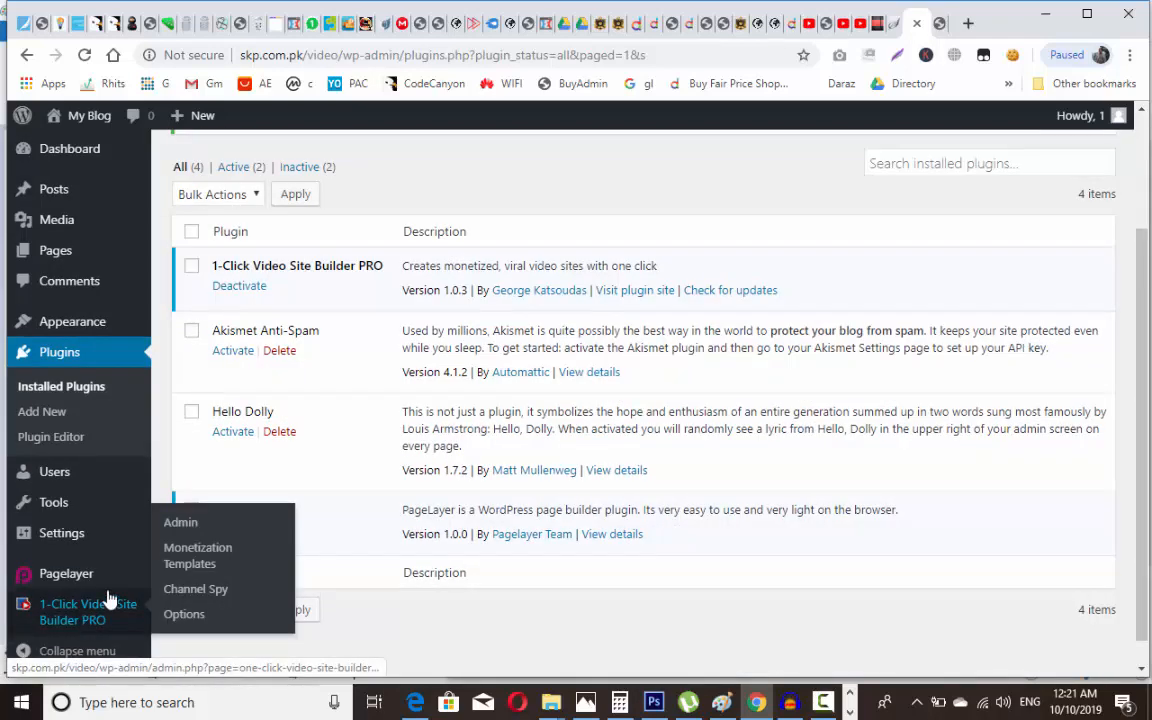
left_click(941, 22)
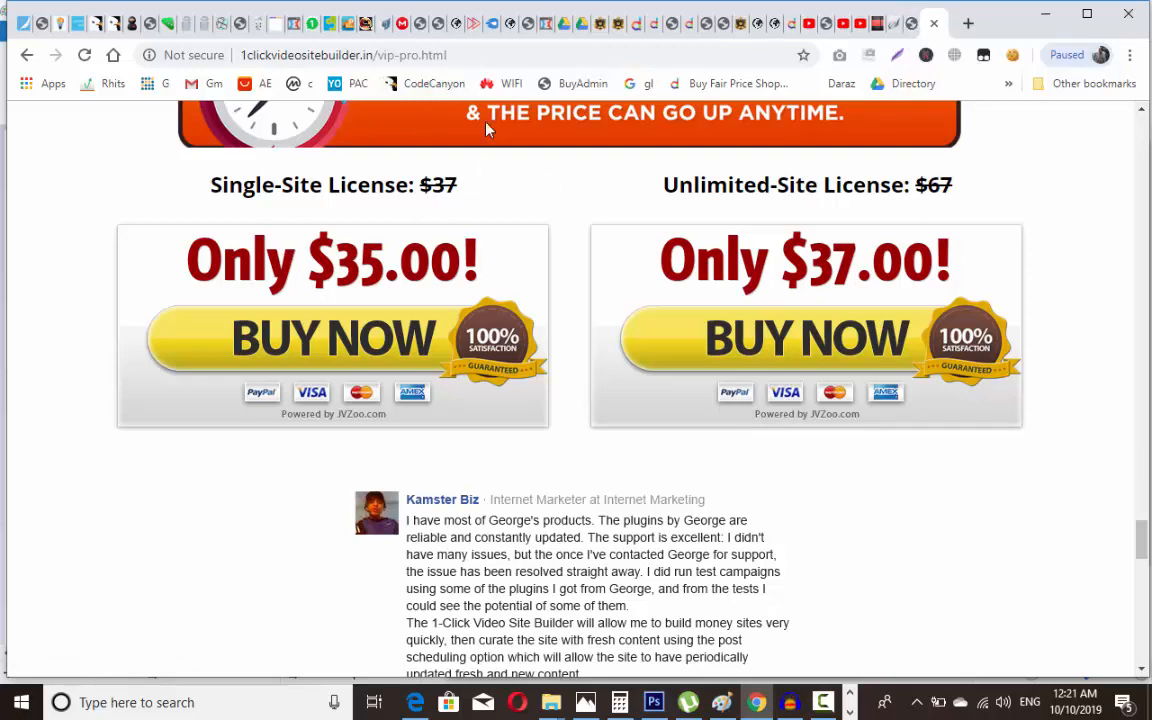
left_click(913, 24)
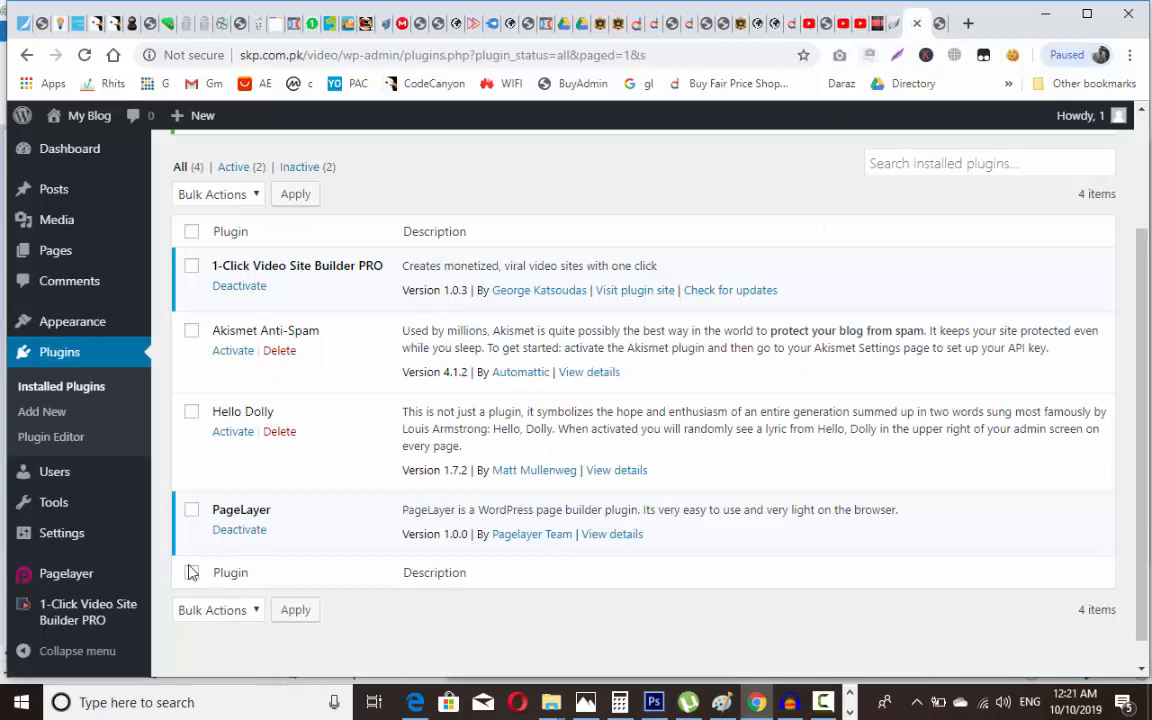
mouse_move(110, 613)
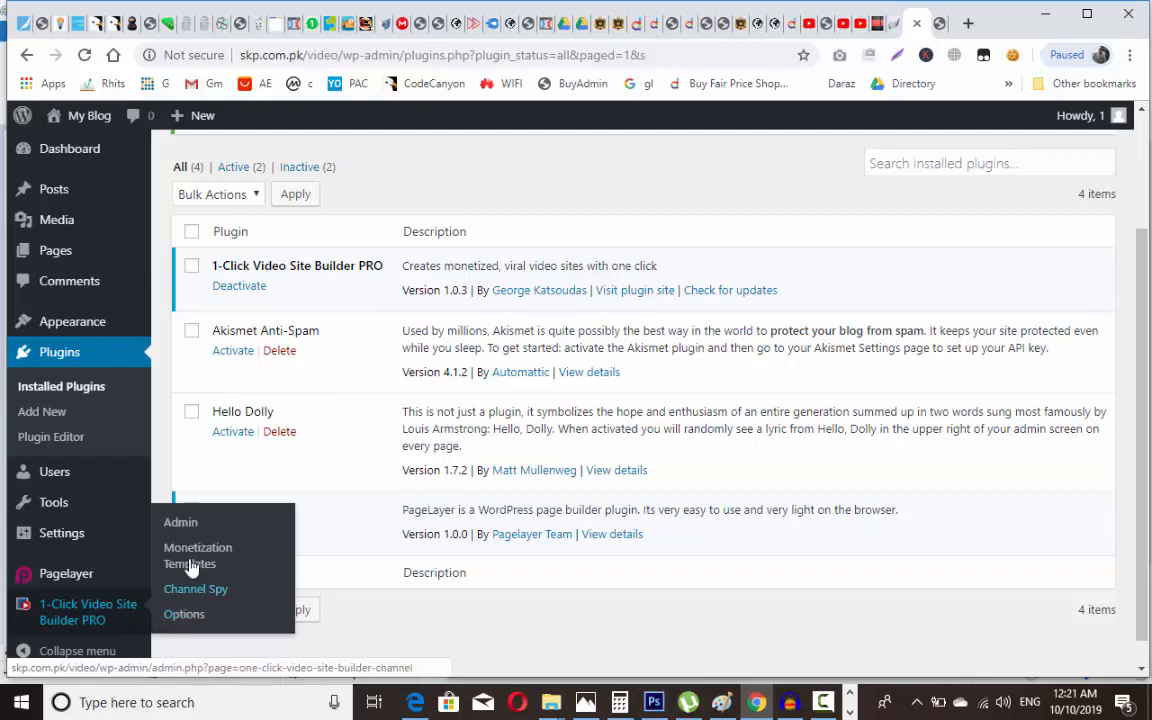
left_click(184, 614)
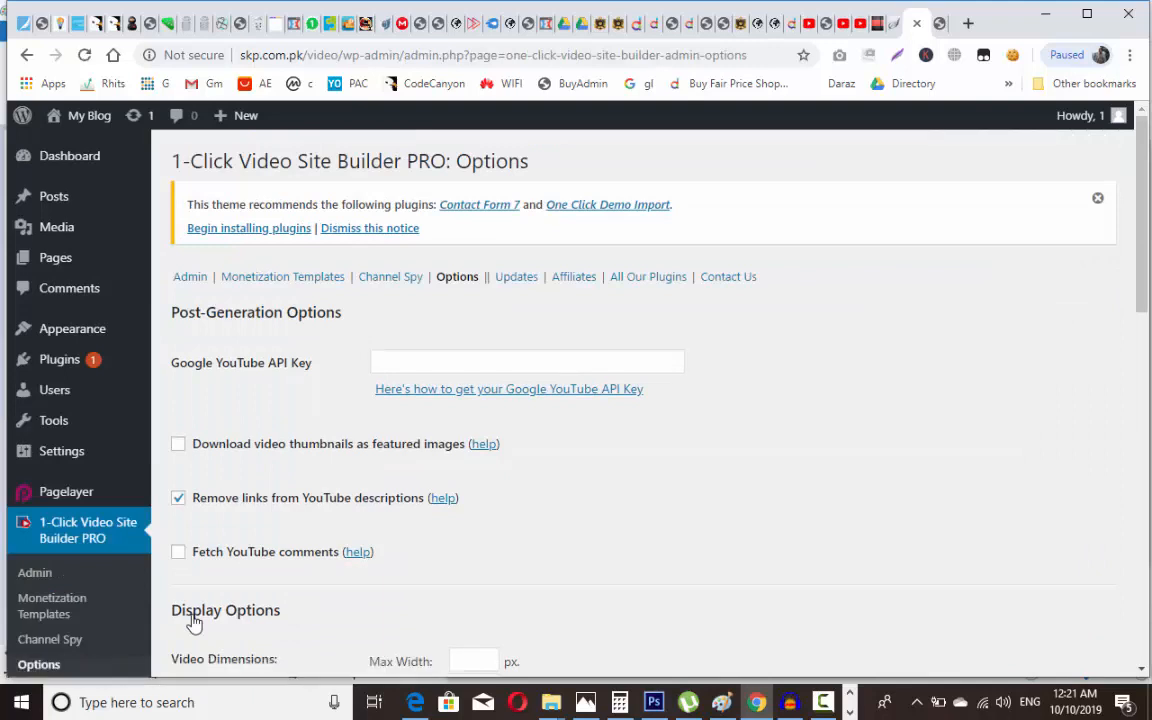
Step: Open the Google YouTube API Key instructions link in a new tab and view it
left_click(451, 364)
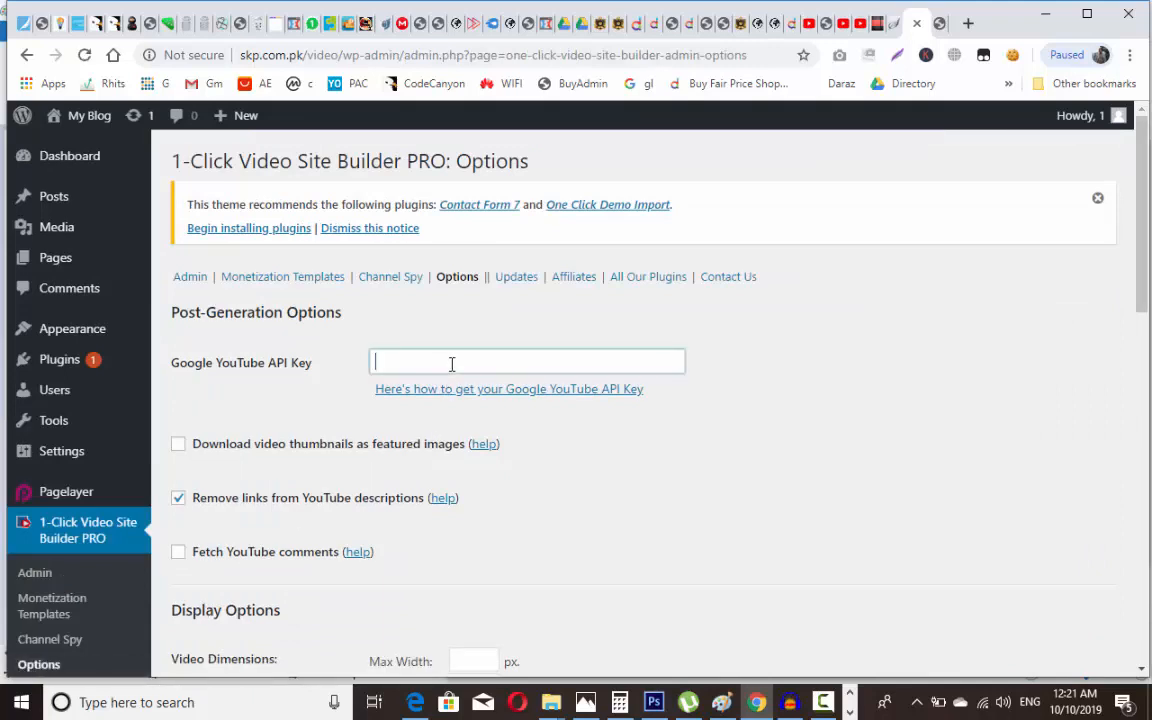
left_click(780, 346)
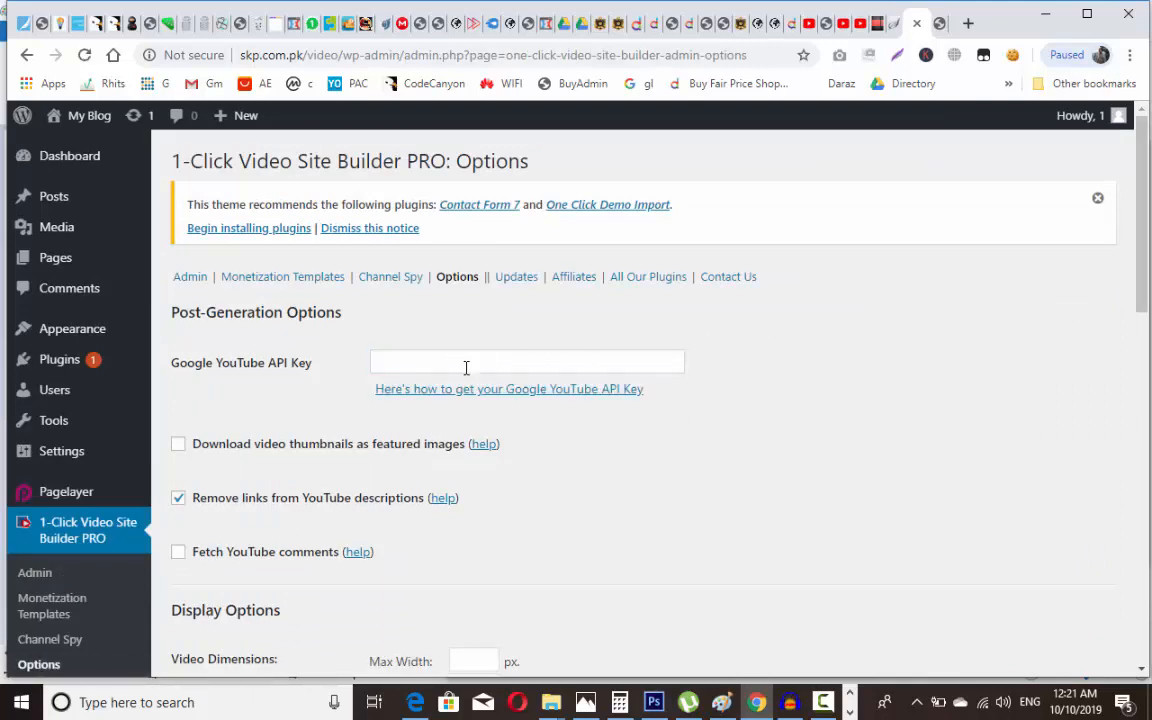
right_click(545, 399)
left_click(568, 409)
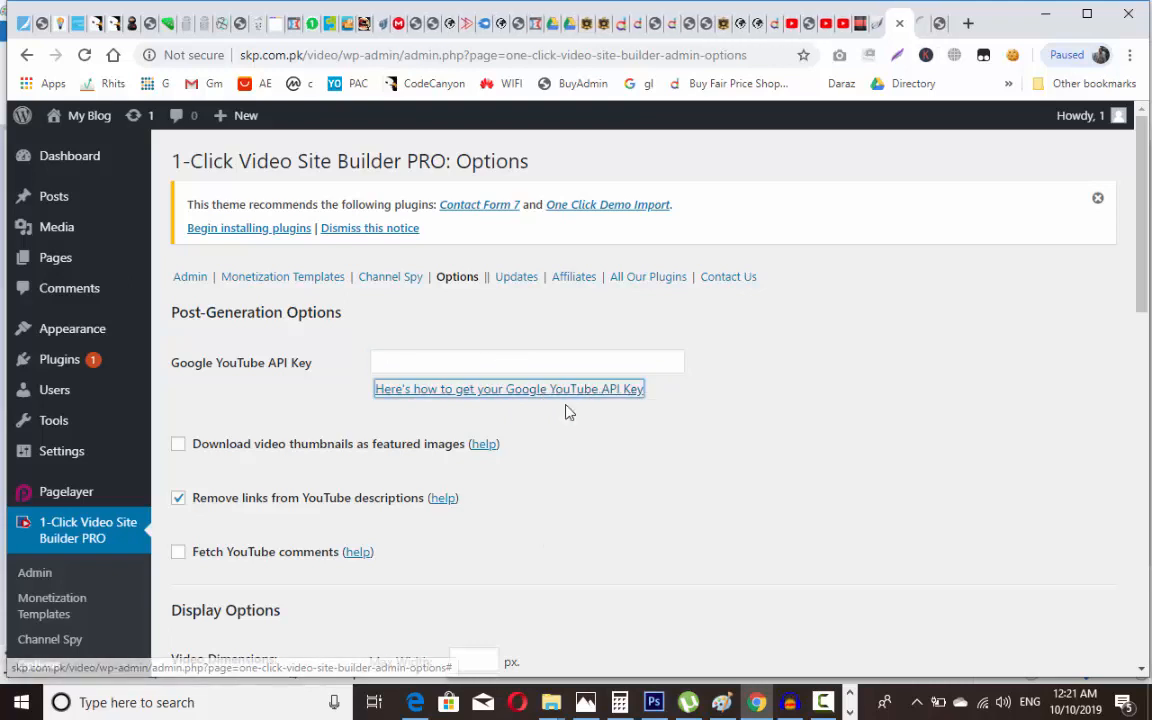
left_click(924, 22)
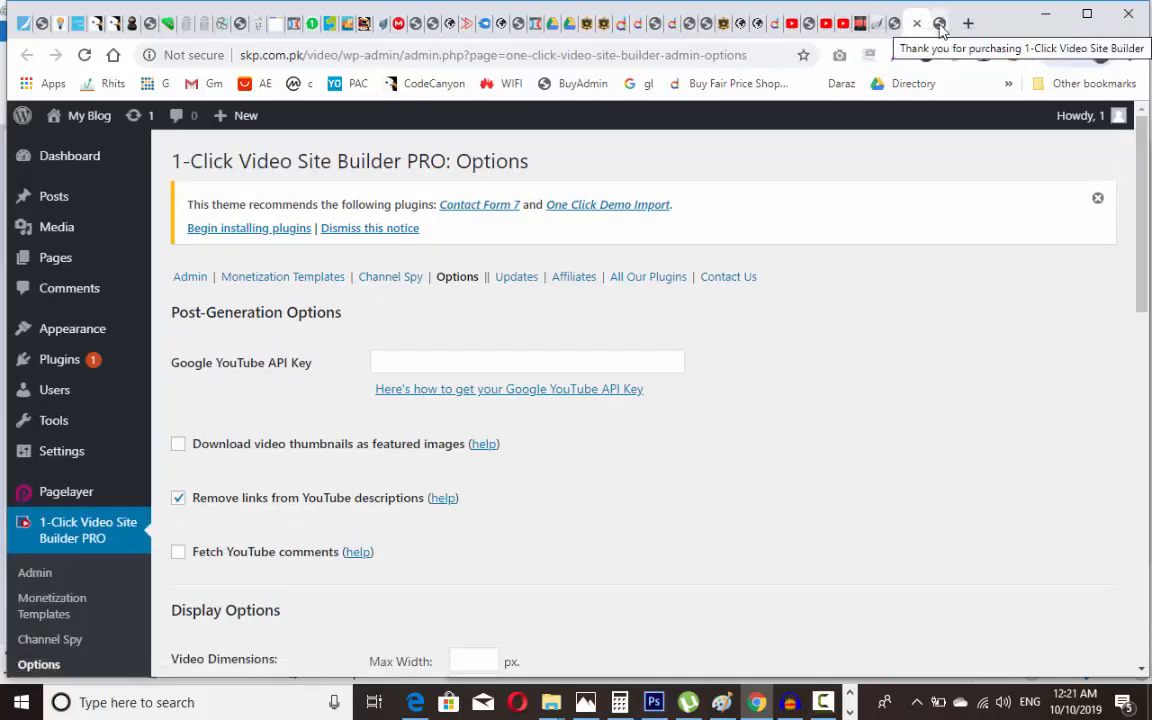
Step: Close the plugin's sales page tab and start a fresh browser tab
left_click(940, 24)
left_click(935, 23)
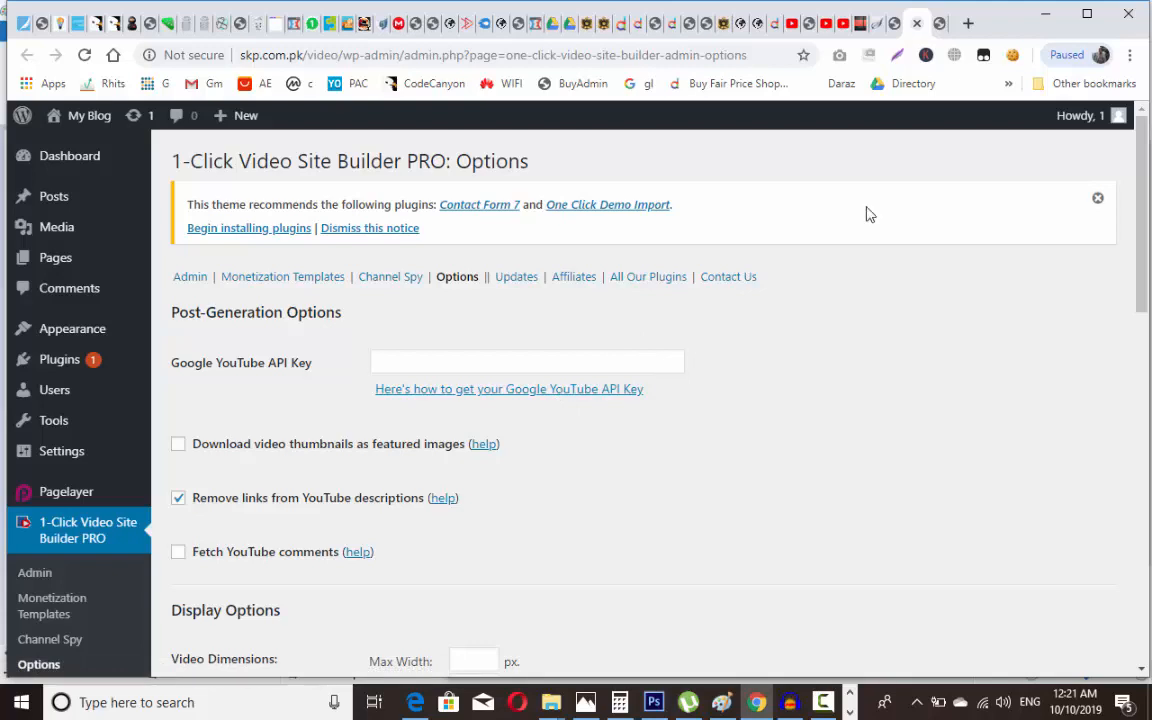
left_click(968, 23)
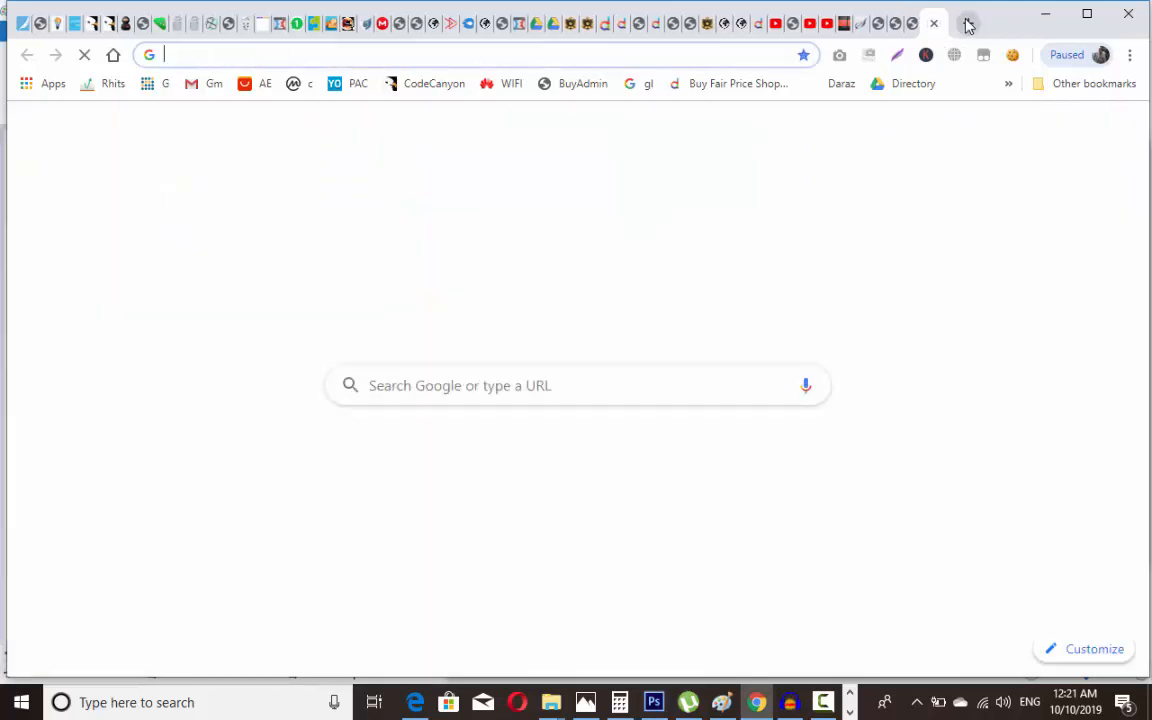
Step: Go to Google and search for 'youtube api key' using the suggested query
type("google.com")
key("Return")
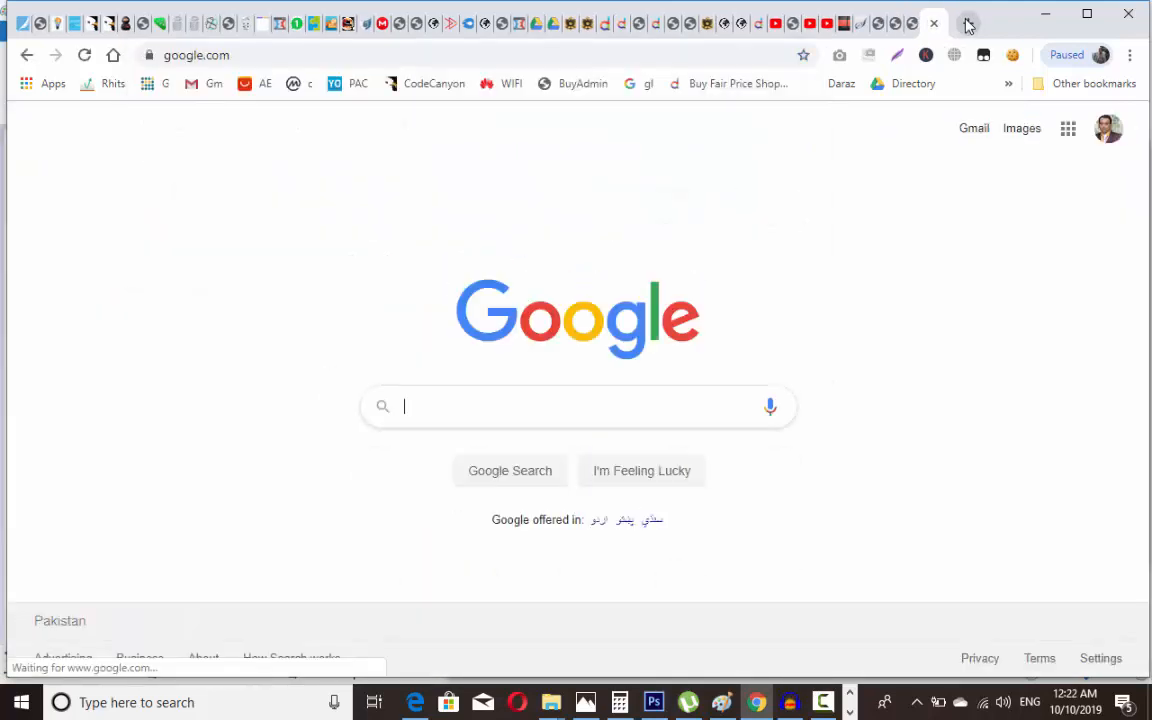
type("youtub")
key("Down")
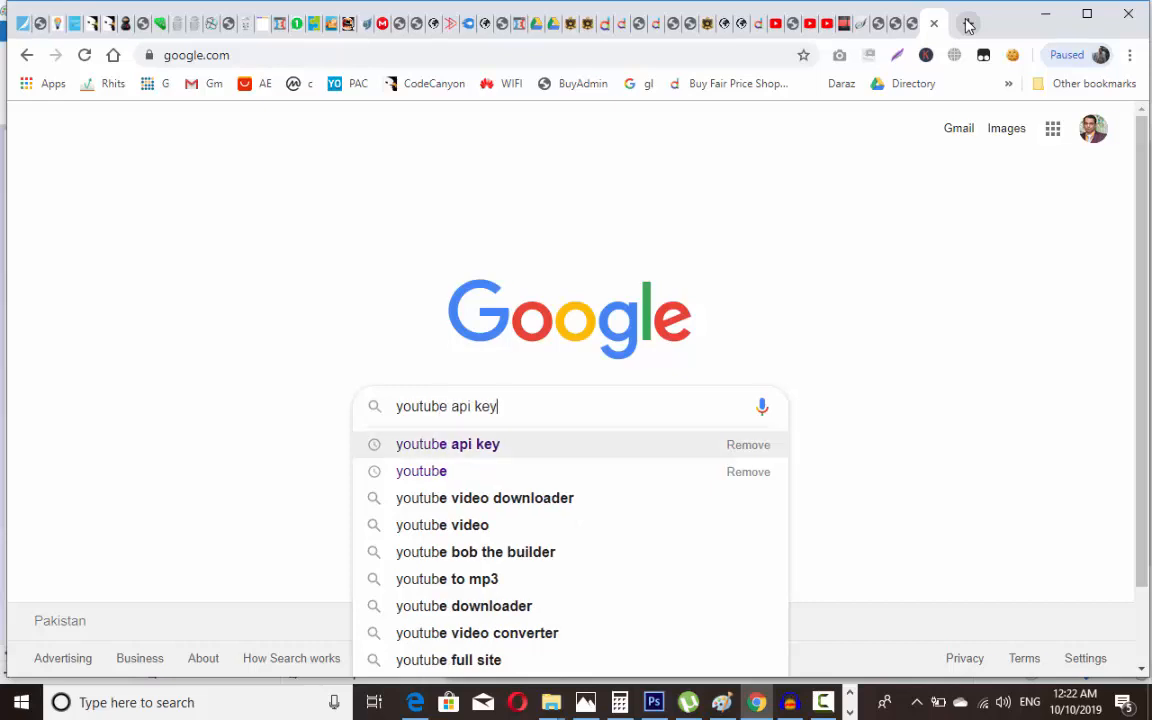
key("Return")
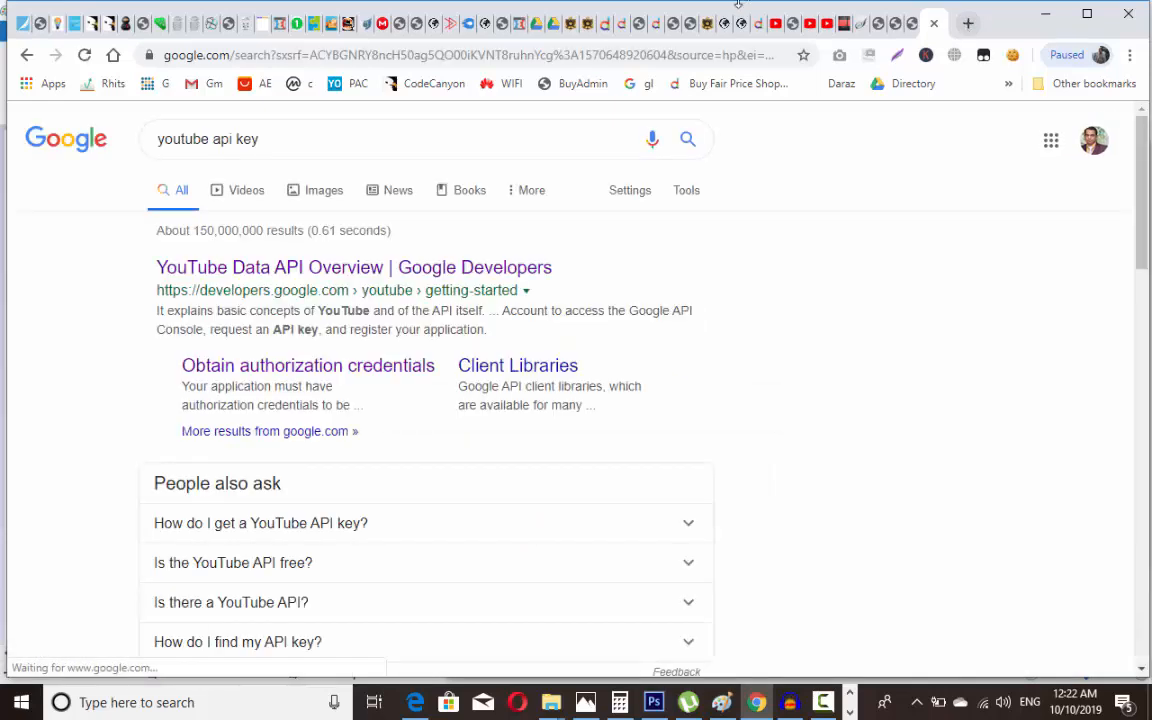
Step: Open the YouTube Data API Overview result and follow its link to the Google API Console
left_click(492, 270)
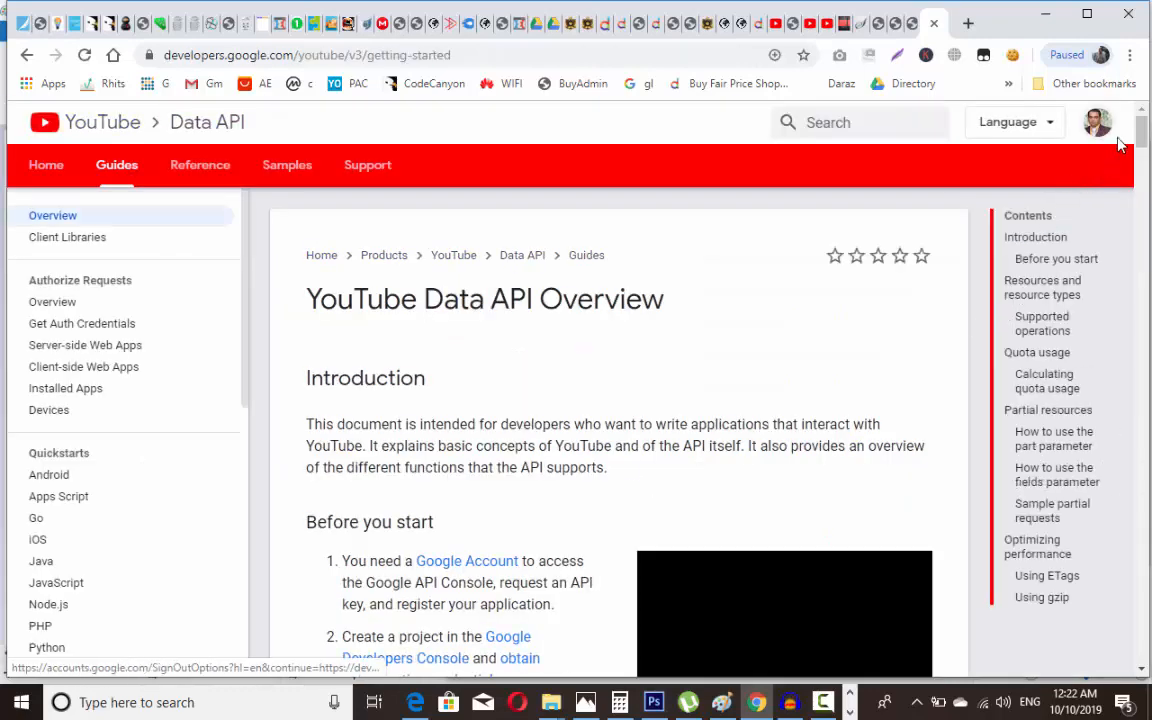
left_click_drag(1147, 149, 1147, 162)
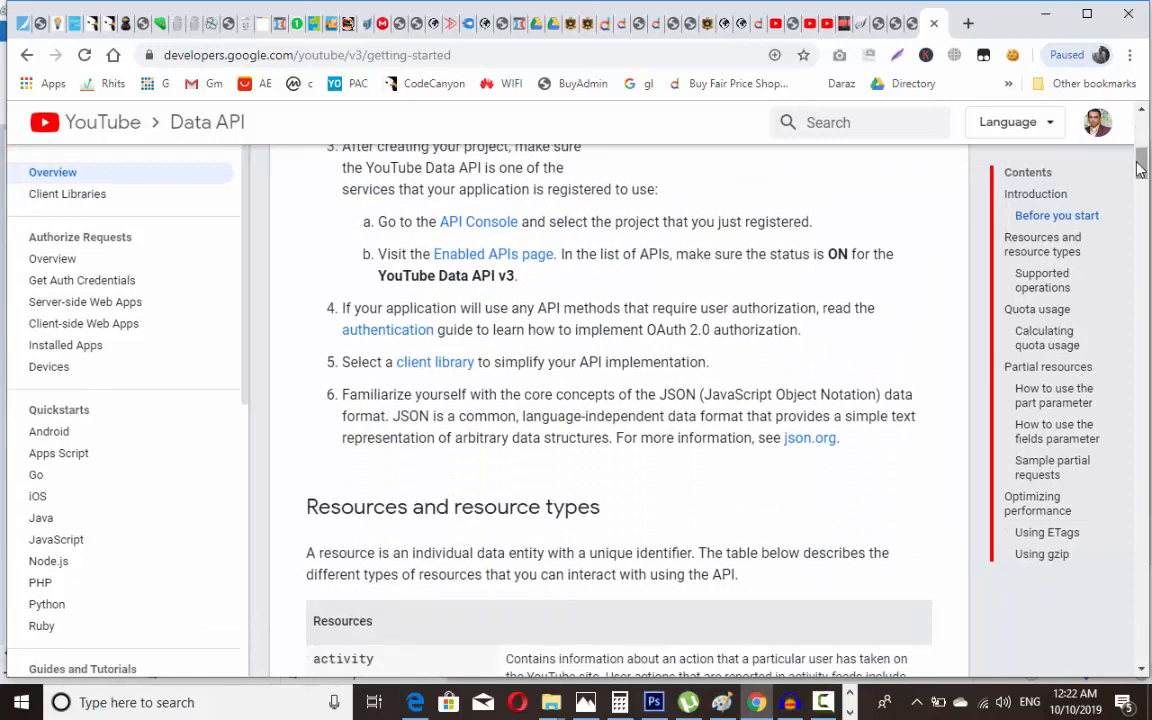
left_click(481, 227)
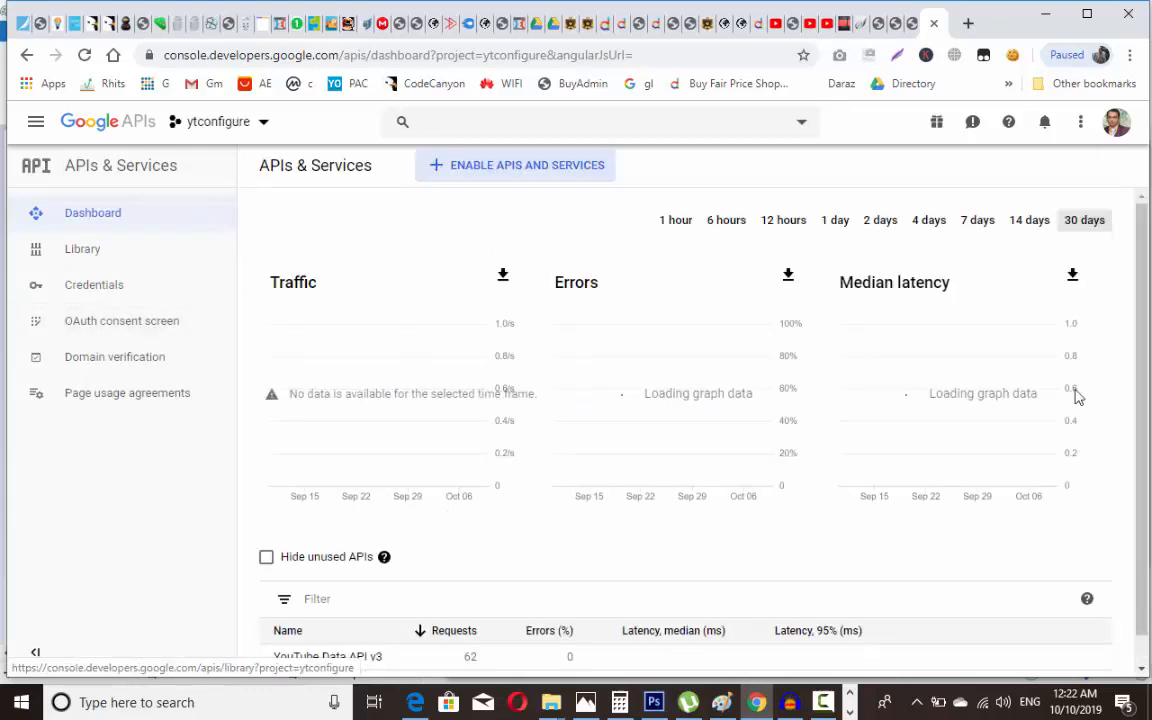
Step: Go to the ytconfigure project's Credentials page and copy API key 1
scroll(723, 543, "down", 1)
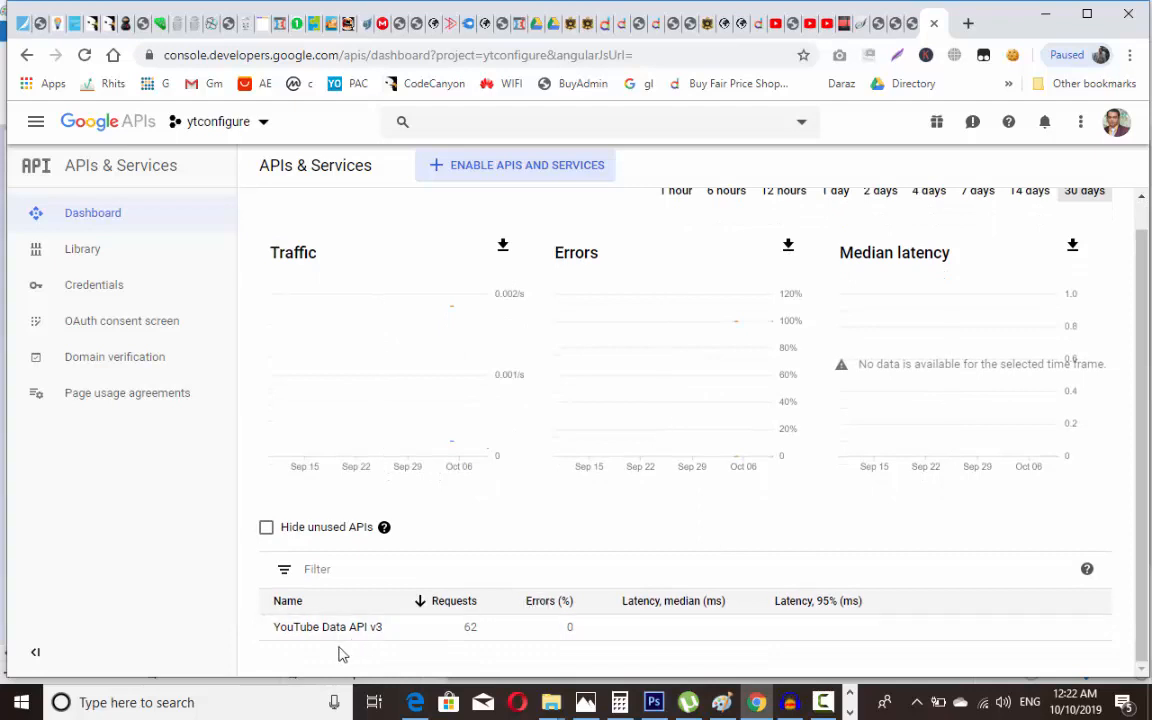
left_click(120, 290)
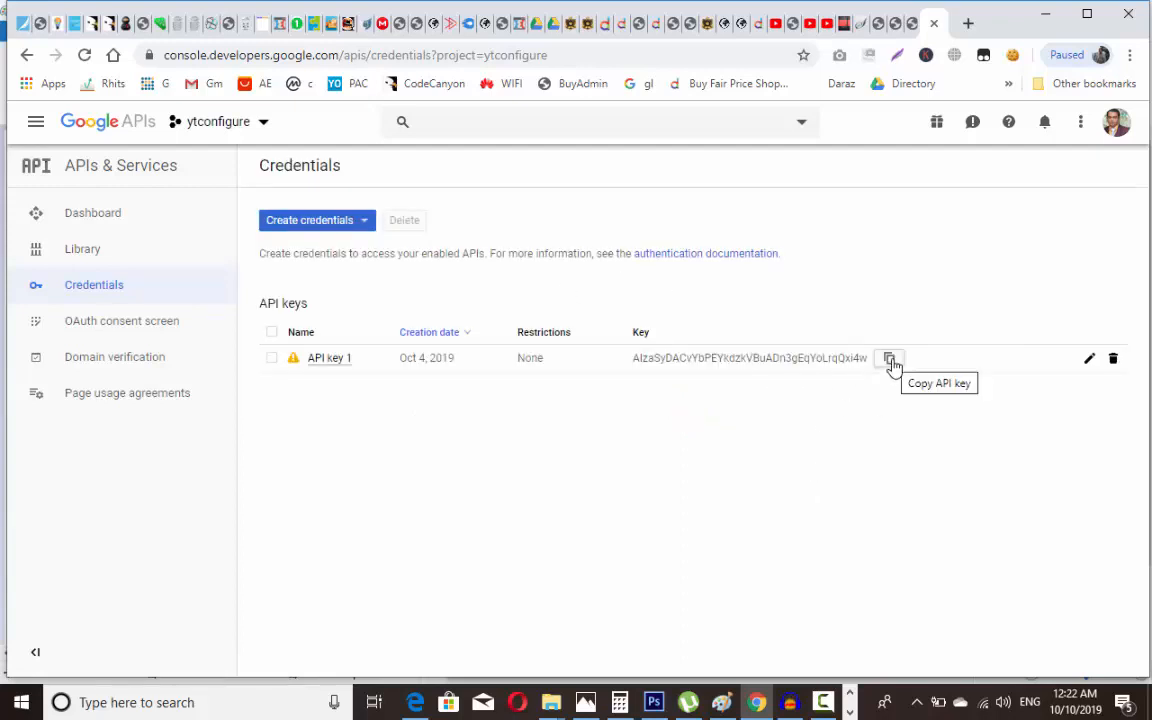
left_click(890, 360)
Step: Close the extra tabs, paste the key into Google YouTube API Key, and enable video thumbnails as featured images
left_click(933, 23)
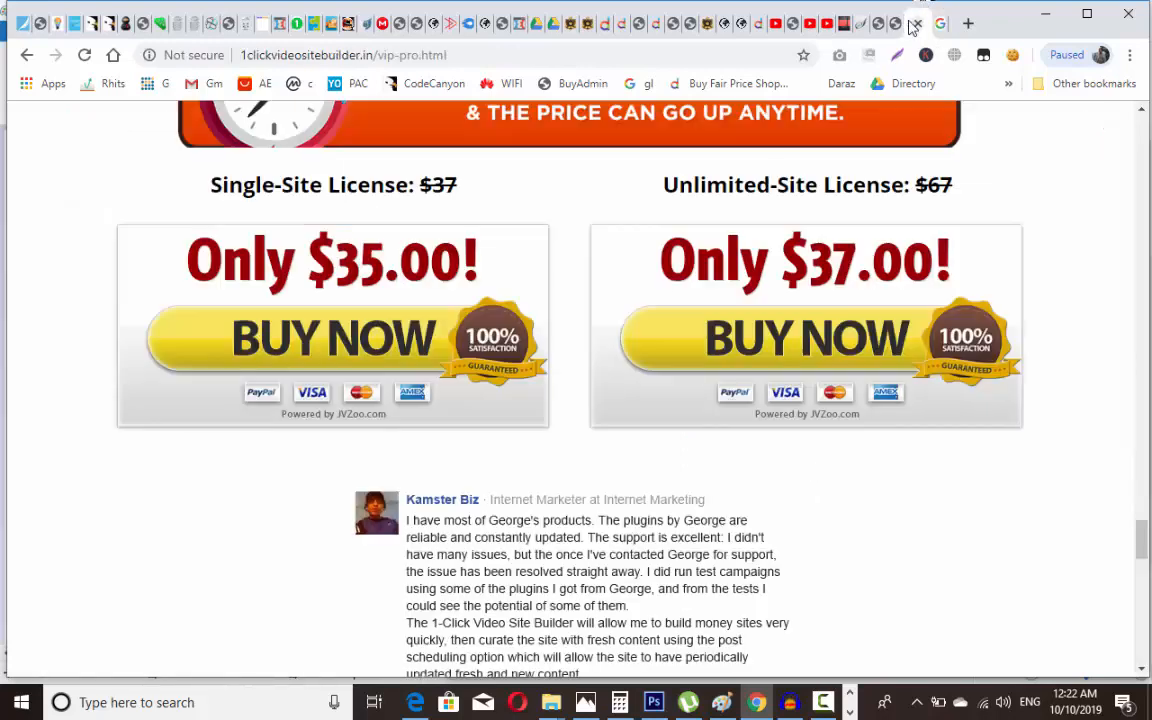
left_click(914, 23)
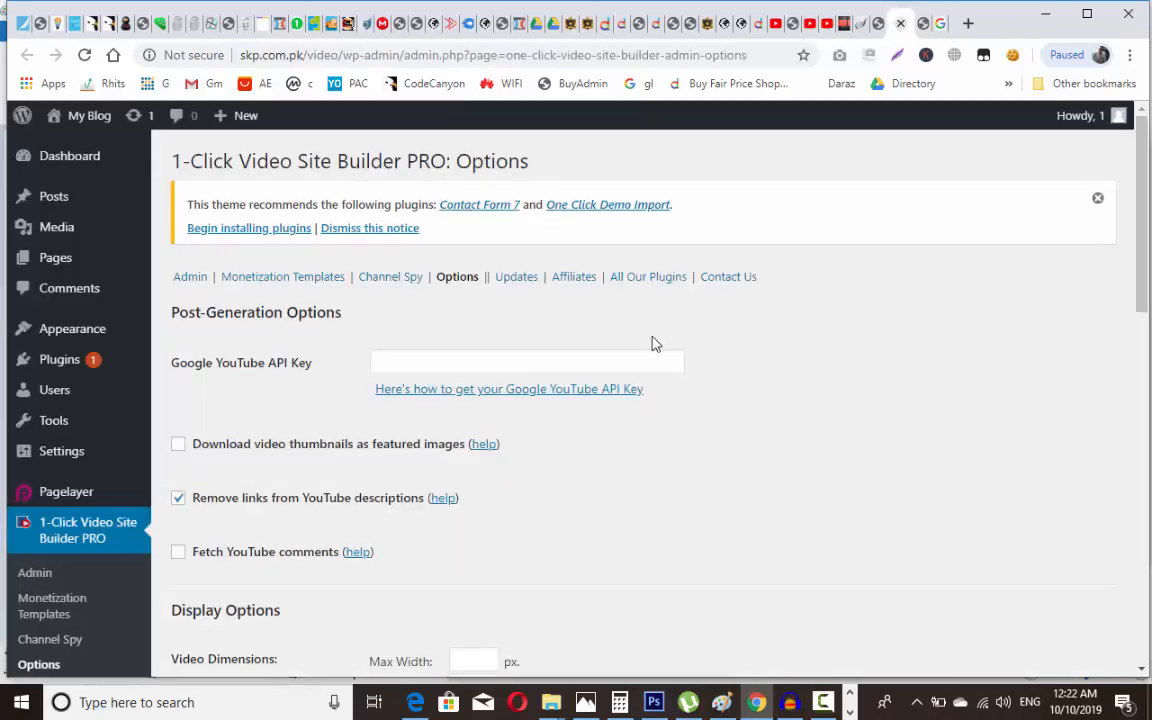
left_click(621, 358)
key("ctrl+v")
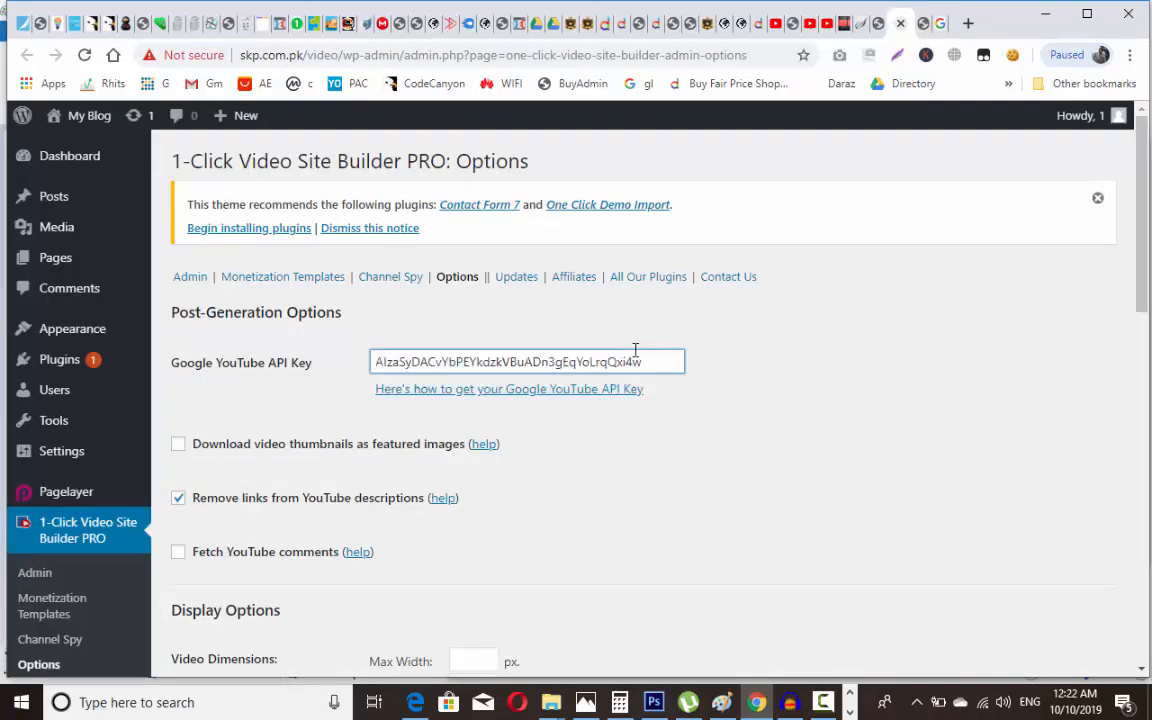
scroll(1148, 305, "down", 1)
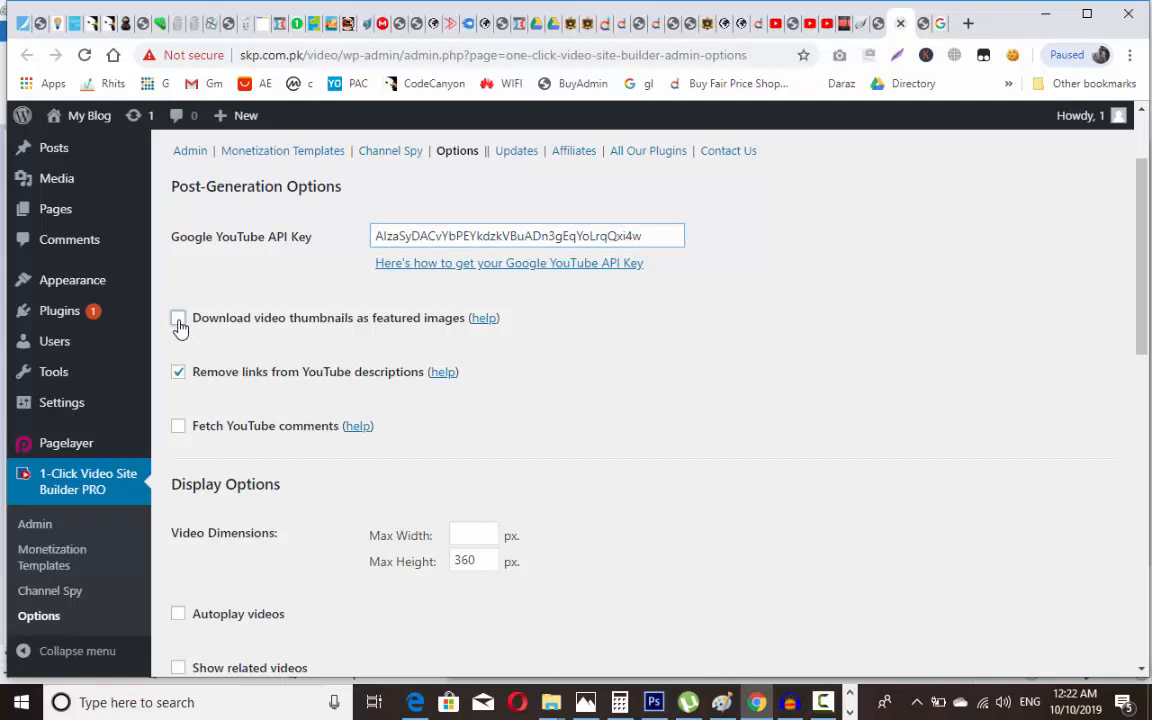
left_click(178, 320)
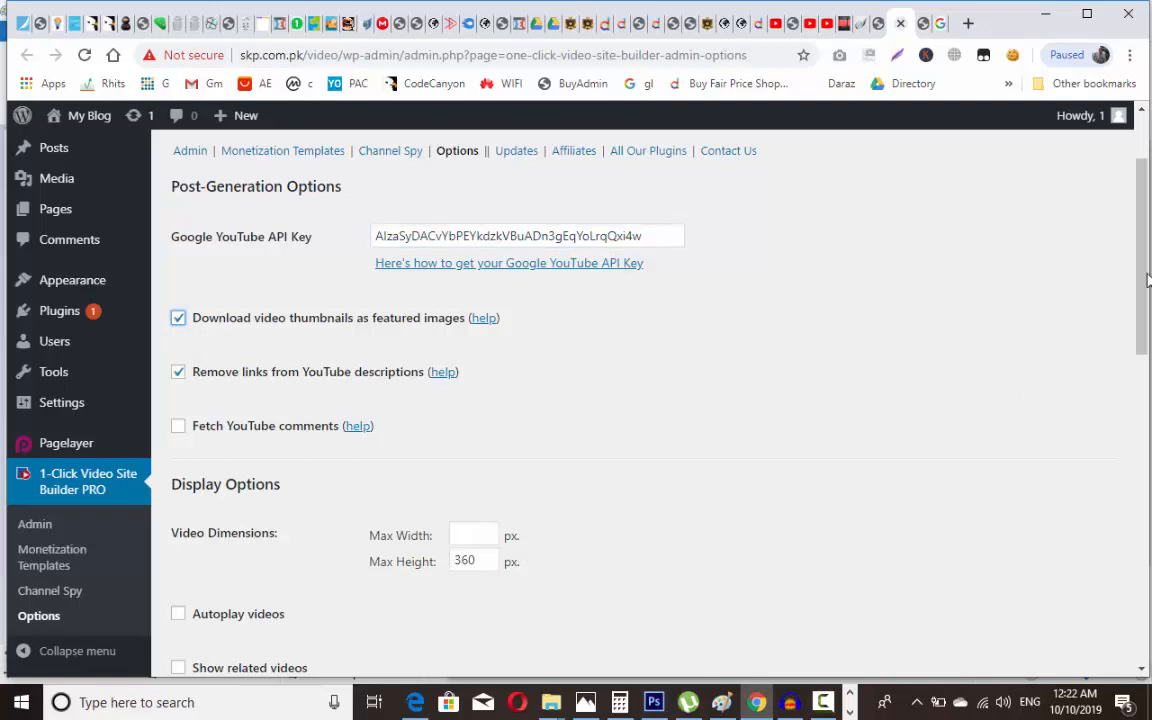
Step: Scroll past the SpinRewriter API Key and Email fields, leaving them empty, and save the plugin options
scroll(1148, 280, "down", 2)
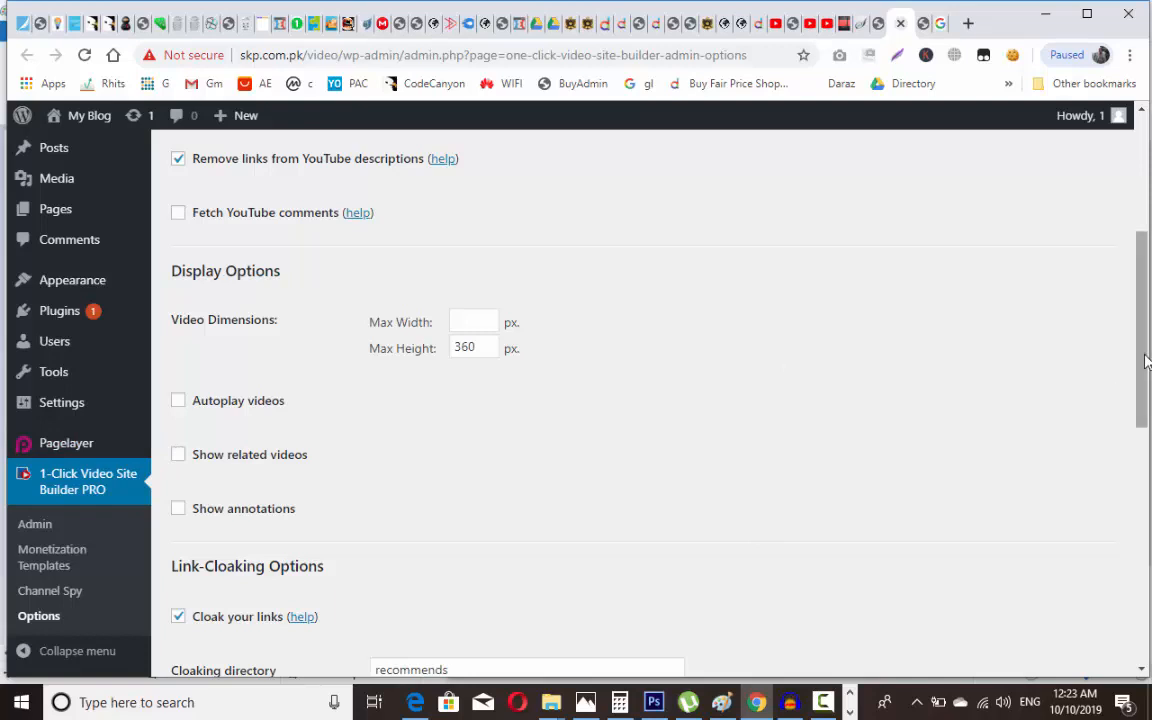
left_click_drag(1146, 360, 1146, 459)
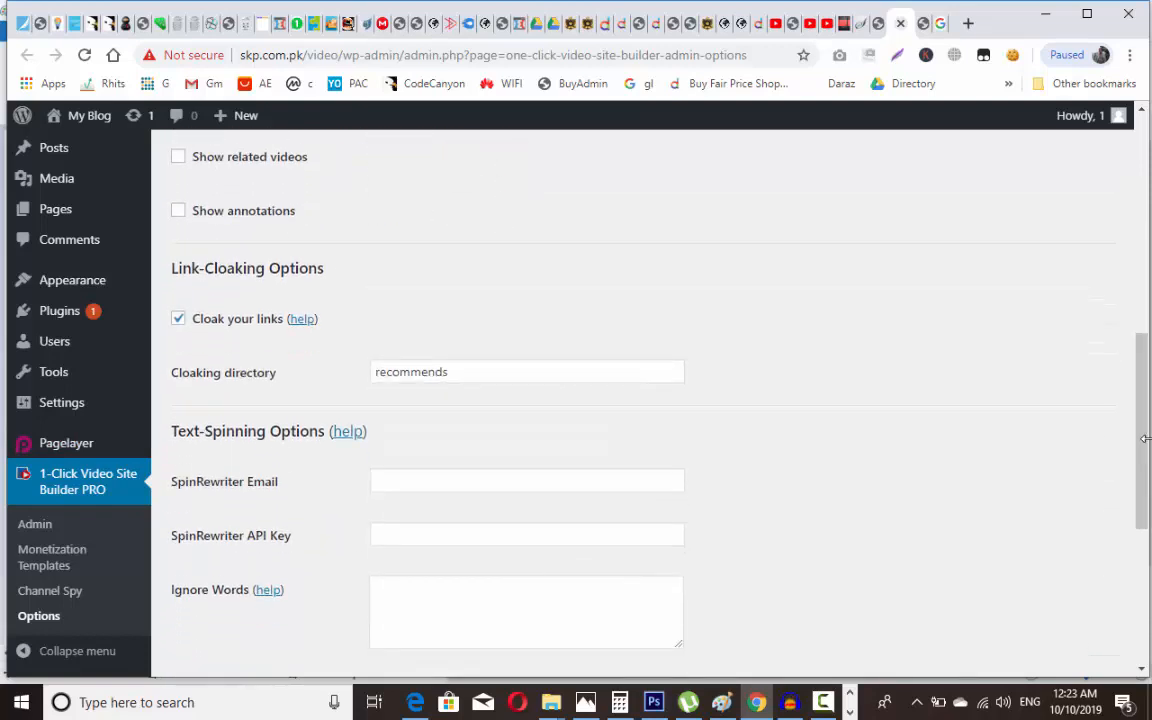
left_click_drag(1145, 432, 1148, 508)
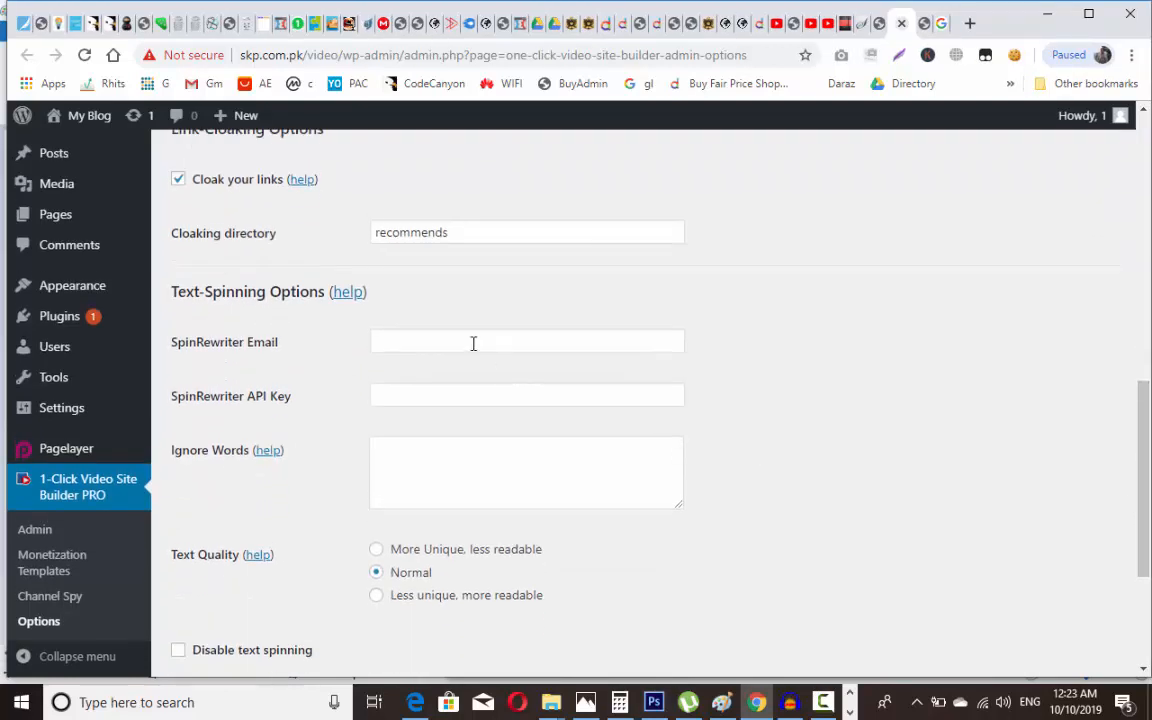
left_click(451, 398)
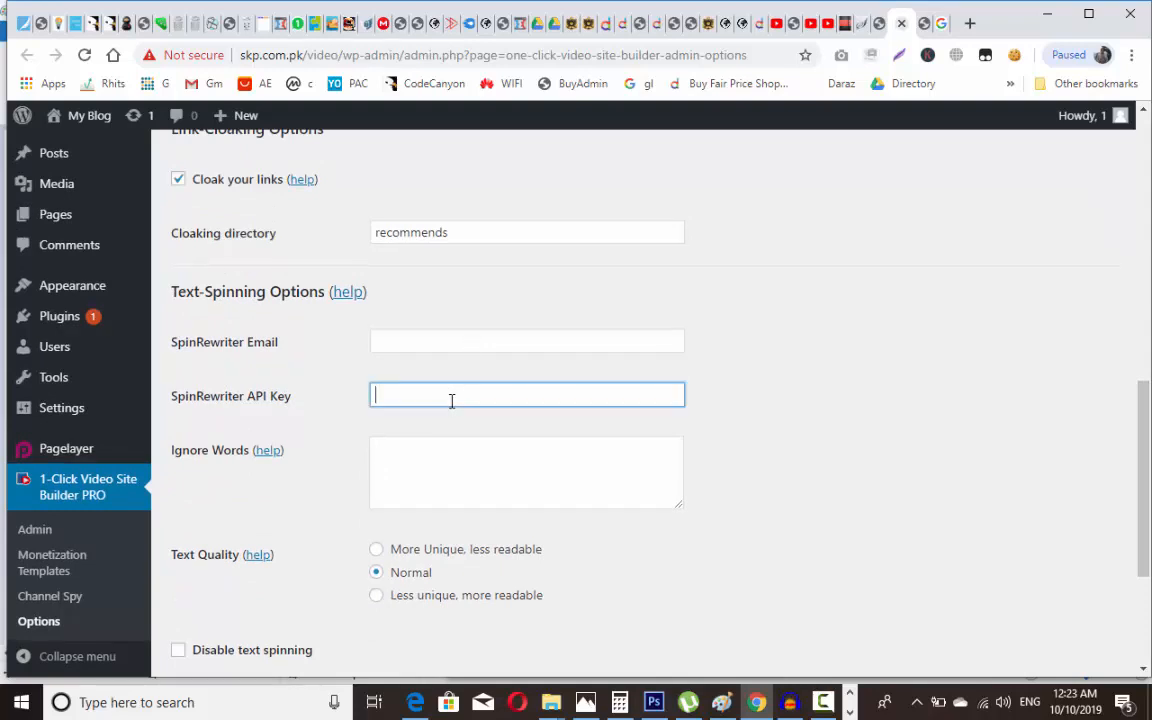
left_click(452, 339)
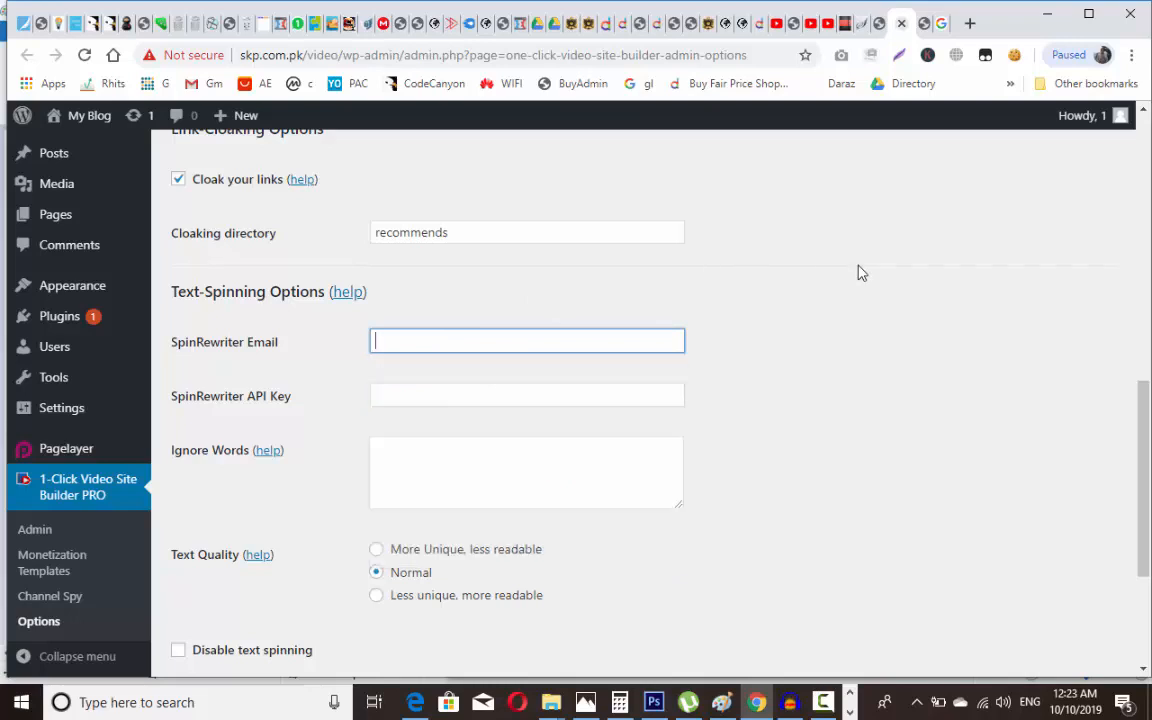
left_click(775, 245)
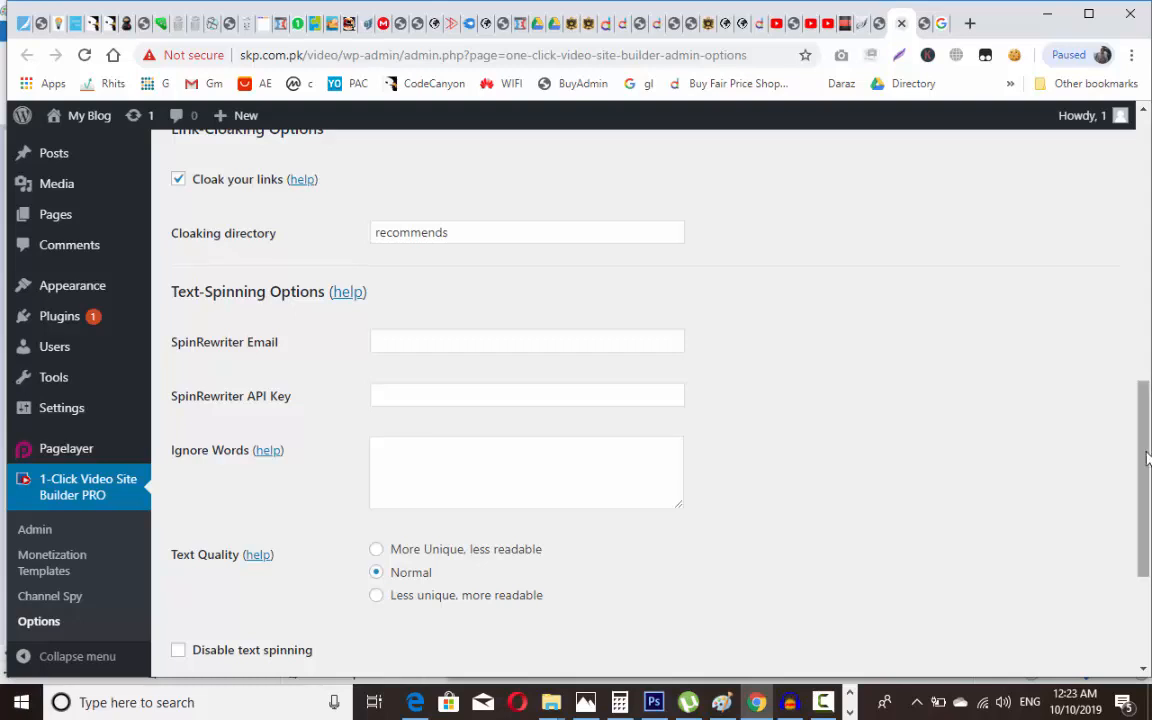
left_click_drag(1148, 457, 1148, 565)
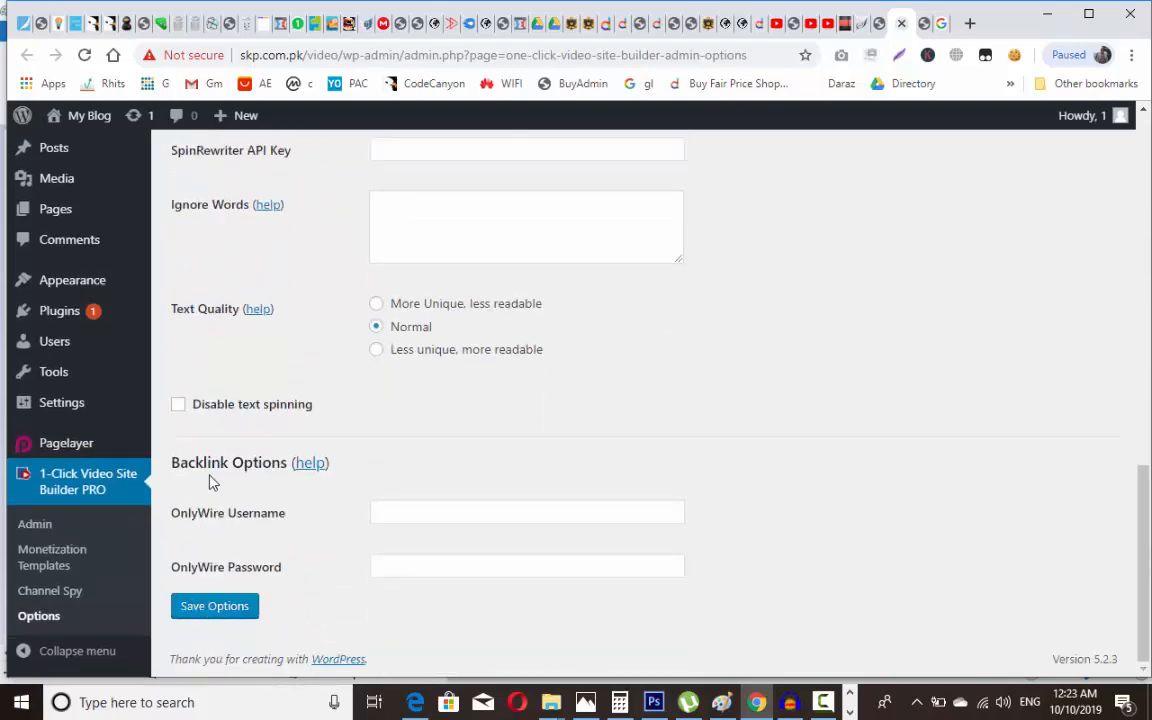
left_click(215, 606)
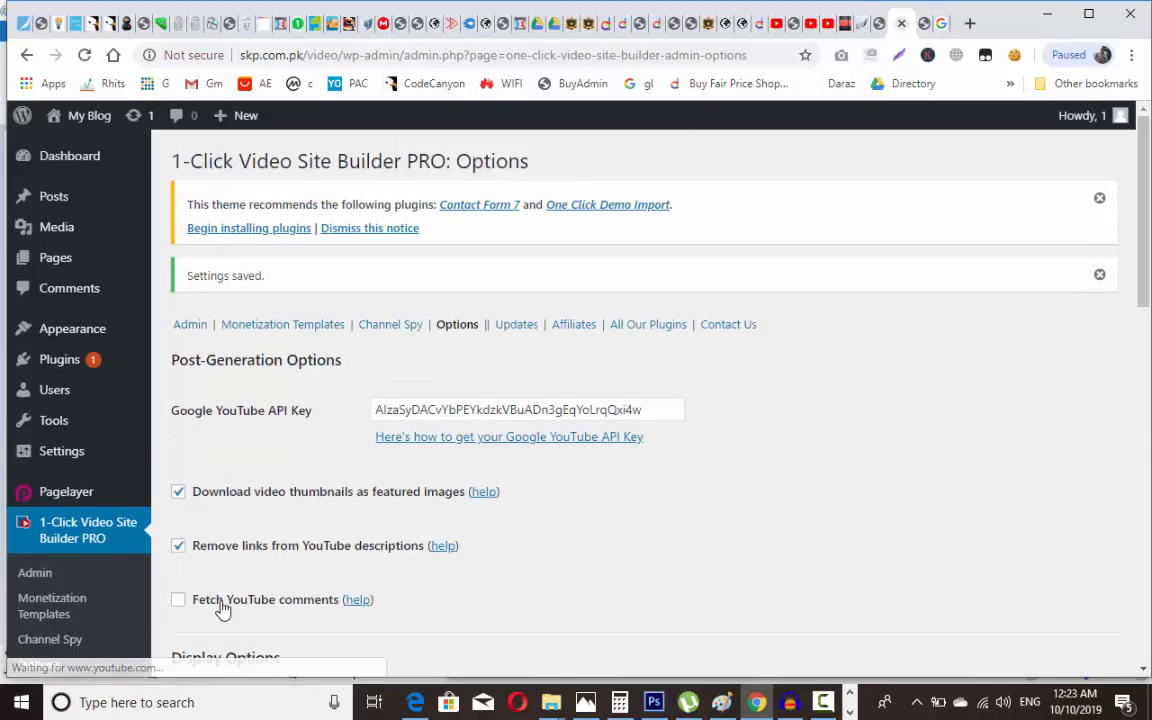
Step: Go to the 1-Click Video Site Builder PRO Admin page after the options are saved
left_click_drag(1147, 258, 1147, 546)
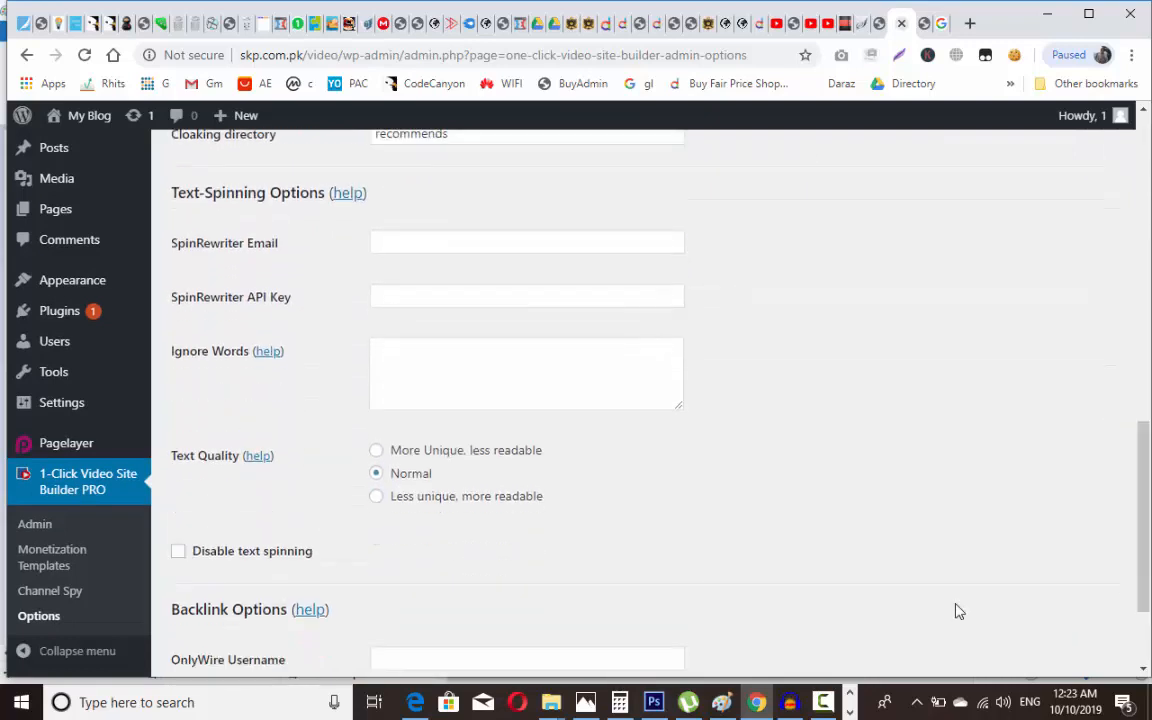
left_click(38, 532)
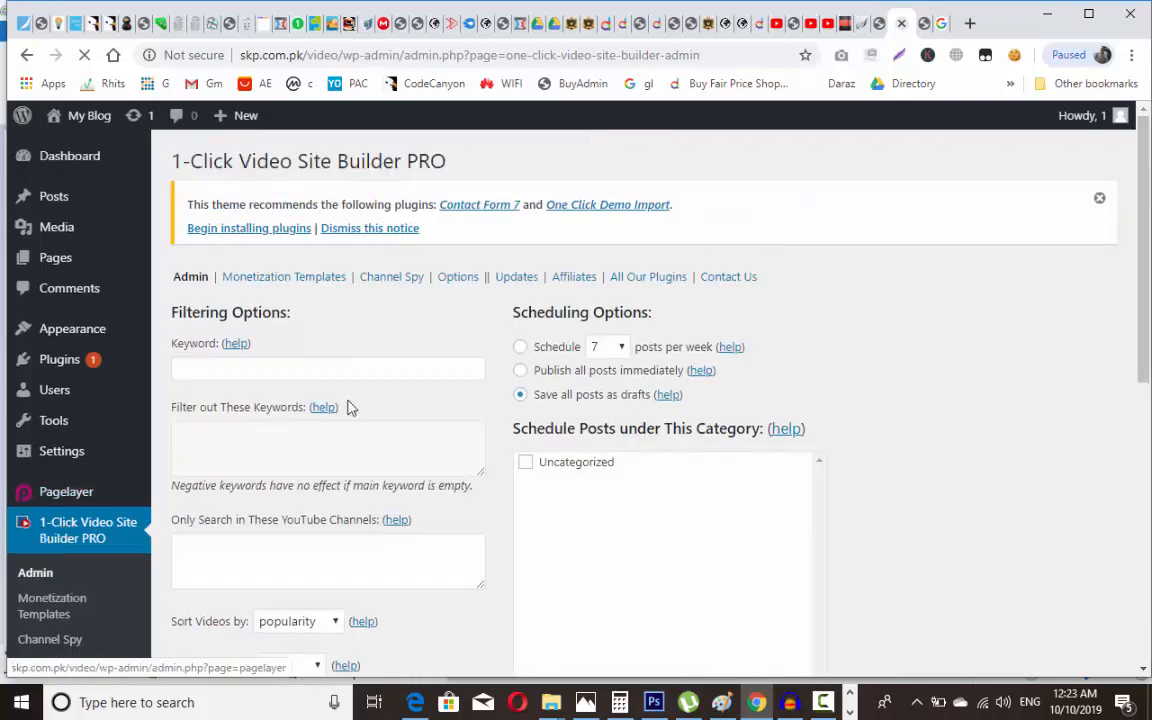
Step: Type the keyword 'how to earn on aliexpress in pakistan' into the Keyword field
left_click(307, 368)
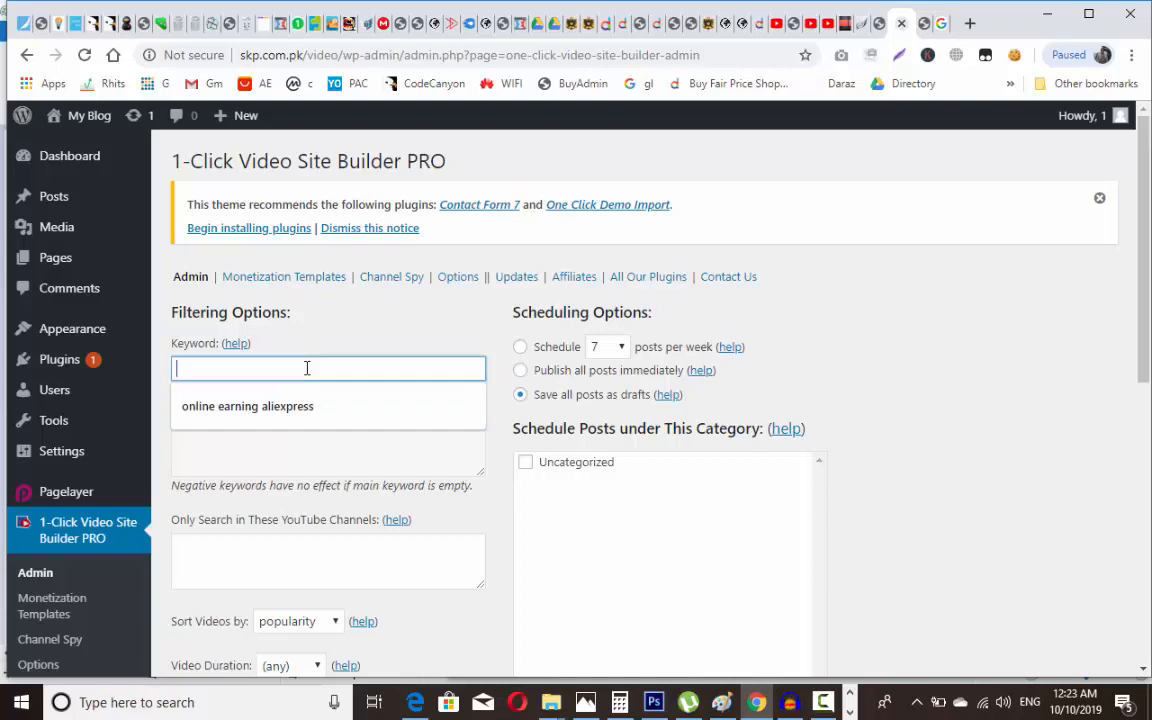
type("ho")
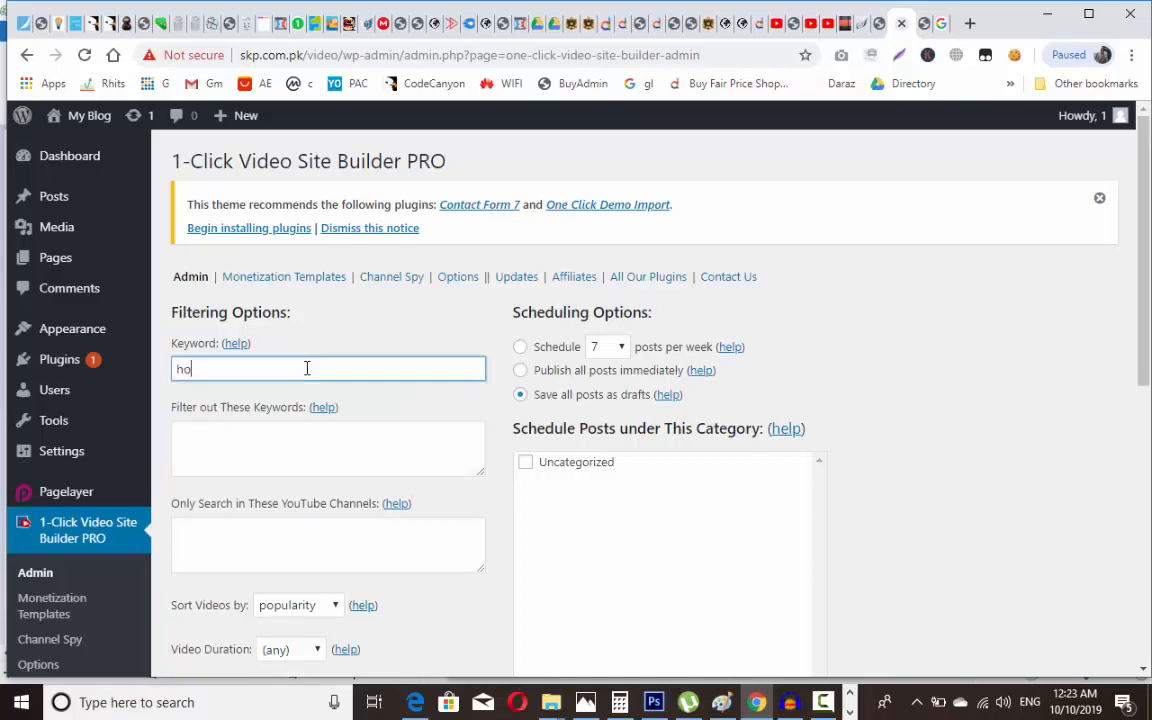
type("w to earn on aliex")
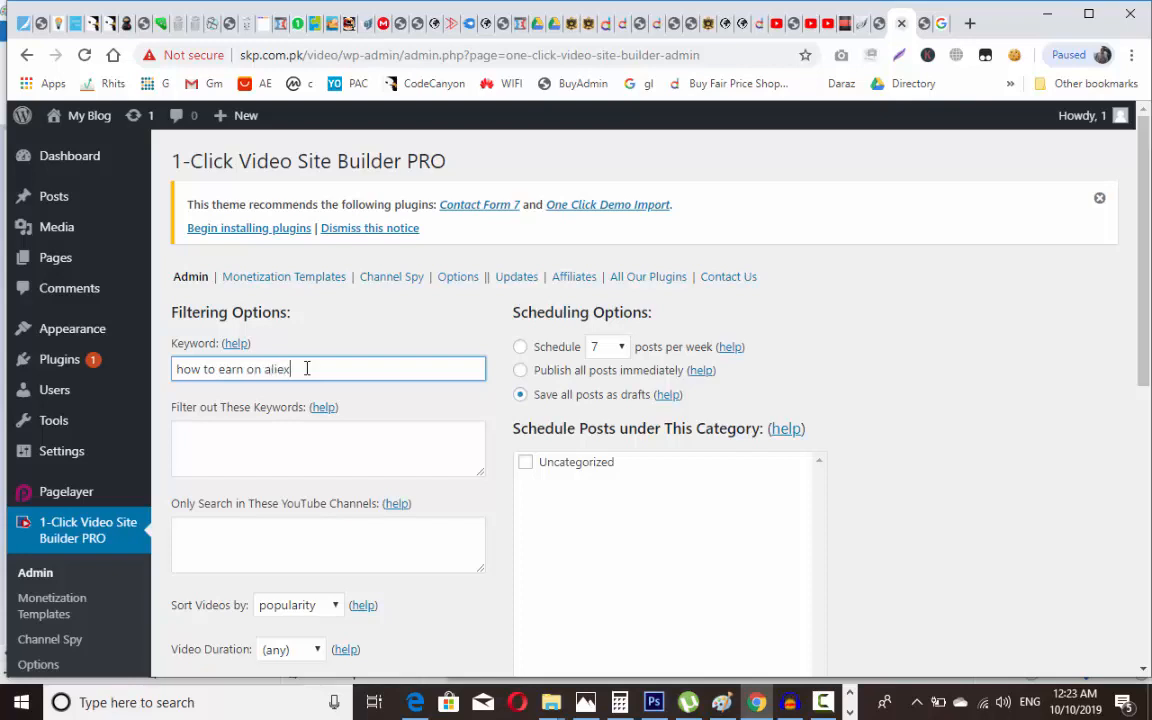
type("press in pakistan")
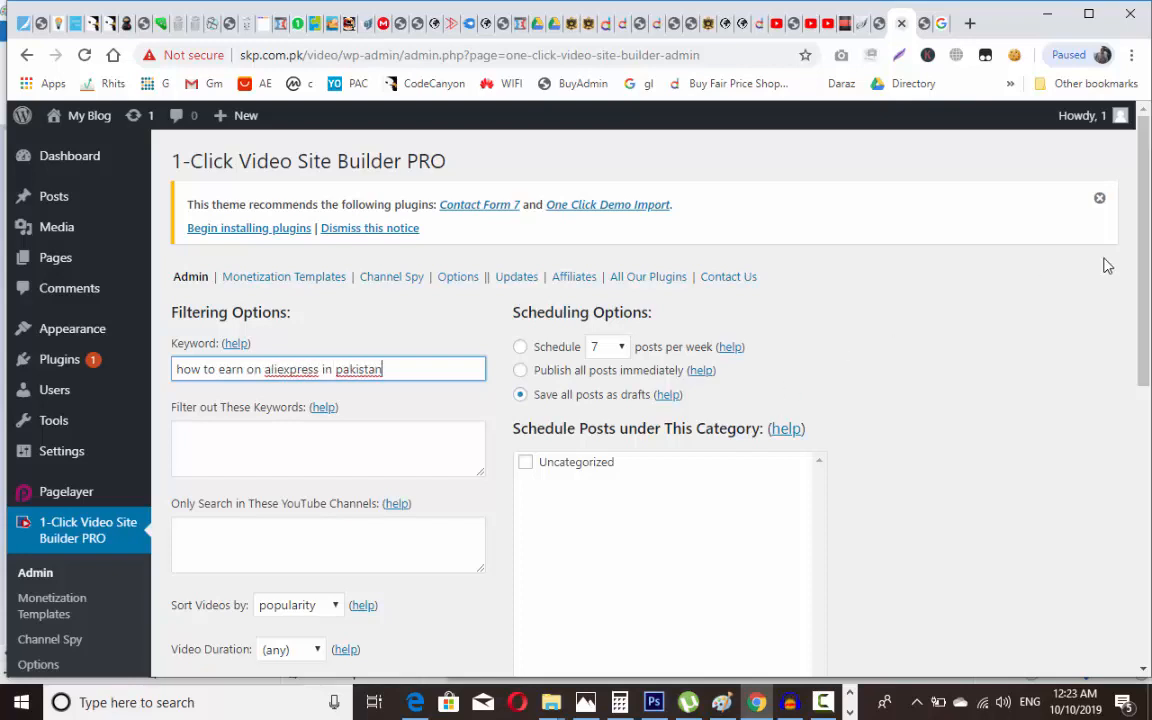
left_click_drag(1148, 265, 1149, 462)
type("istan")
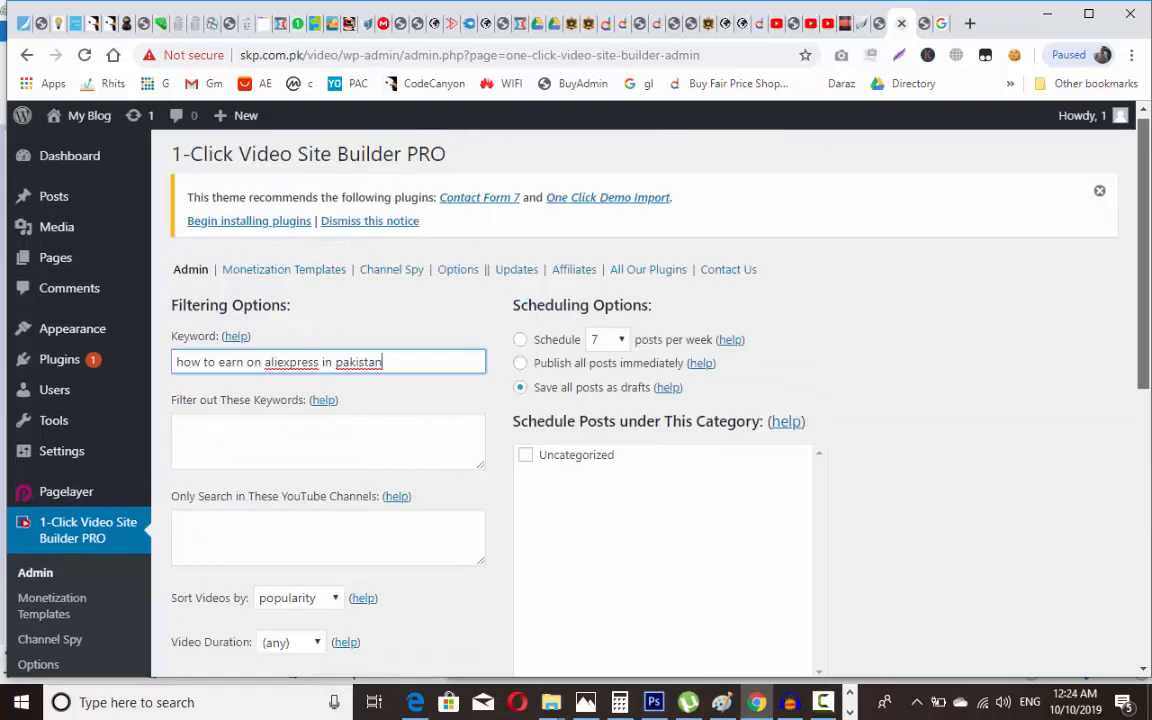
scroll(1030, 320, "down", 2)
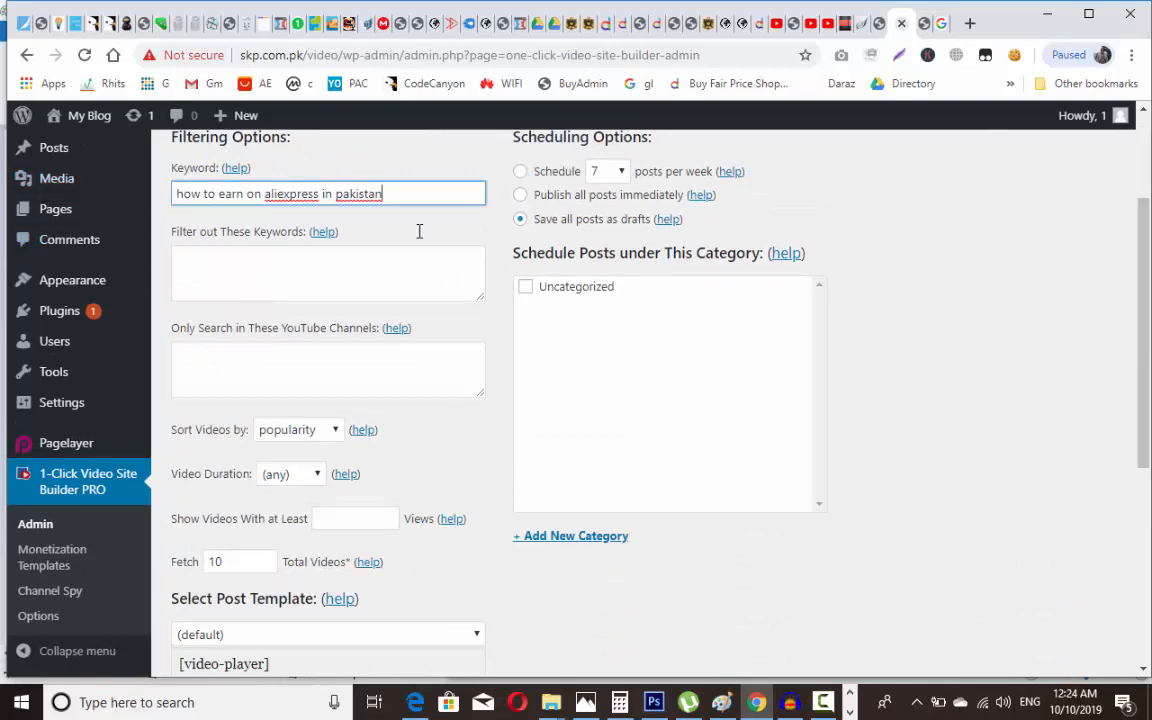
left_click_drag(1145, 292, 1142, 222)
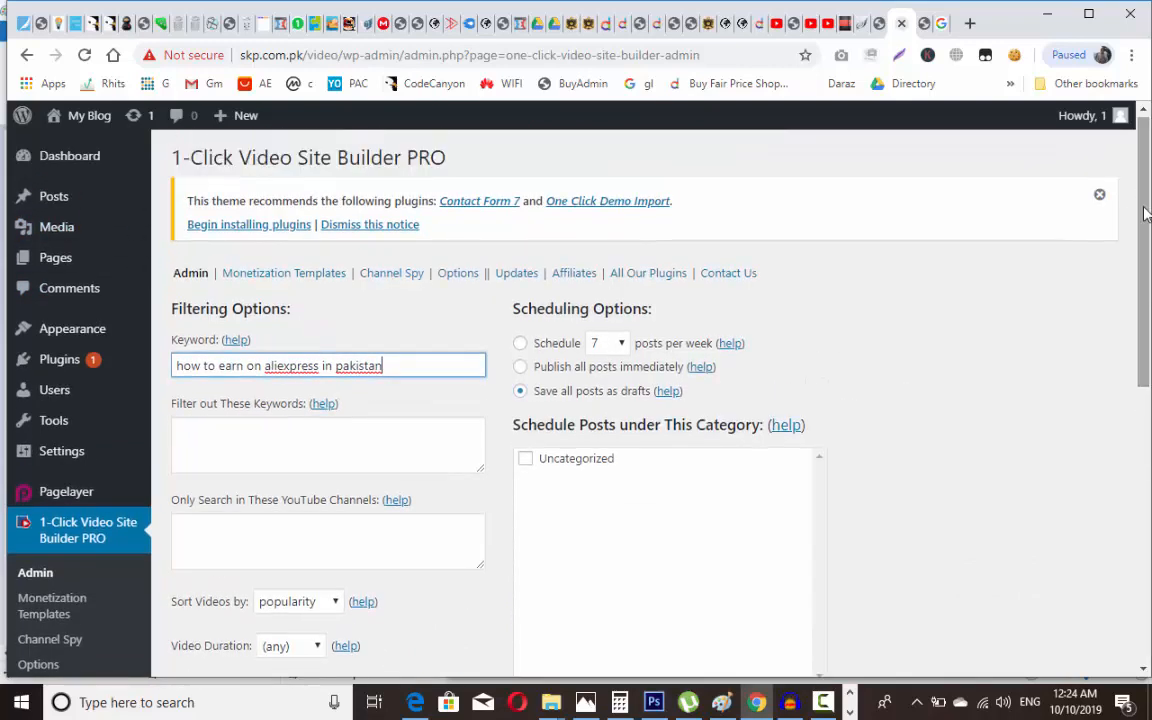
Step: Clear the Keyword field and go to the Posts Categories page
triple_click(341, 370)
key("ctrl+c")
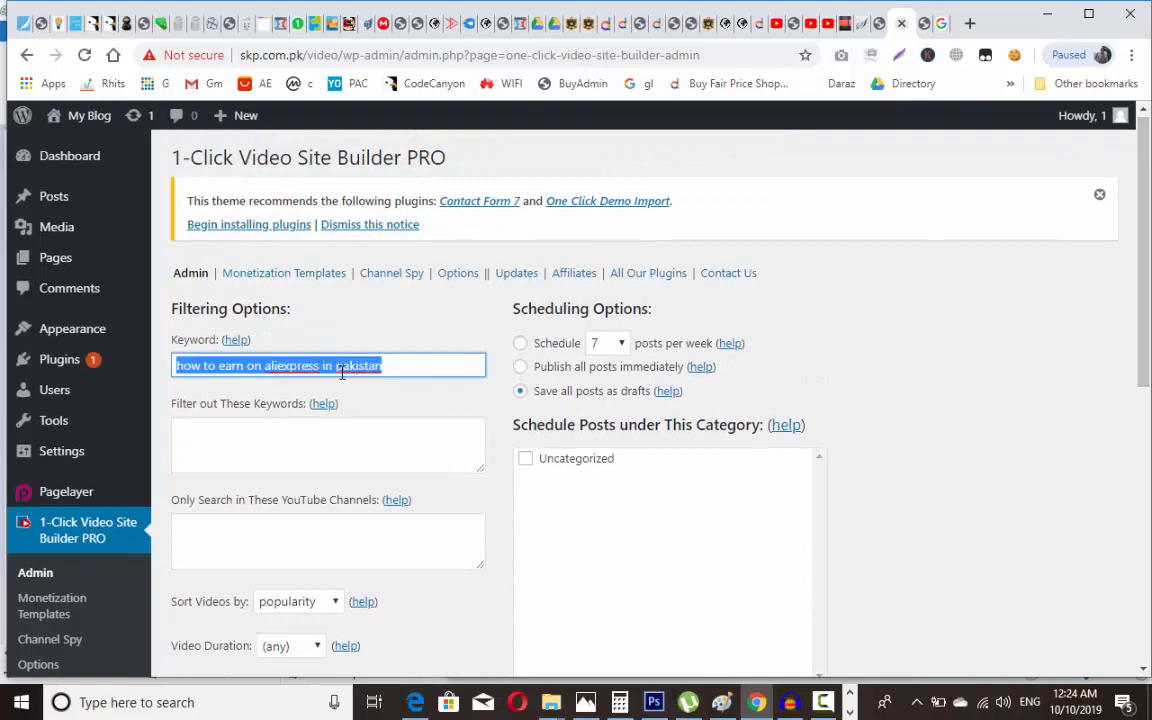
key("BackSpace")
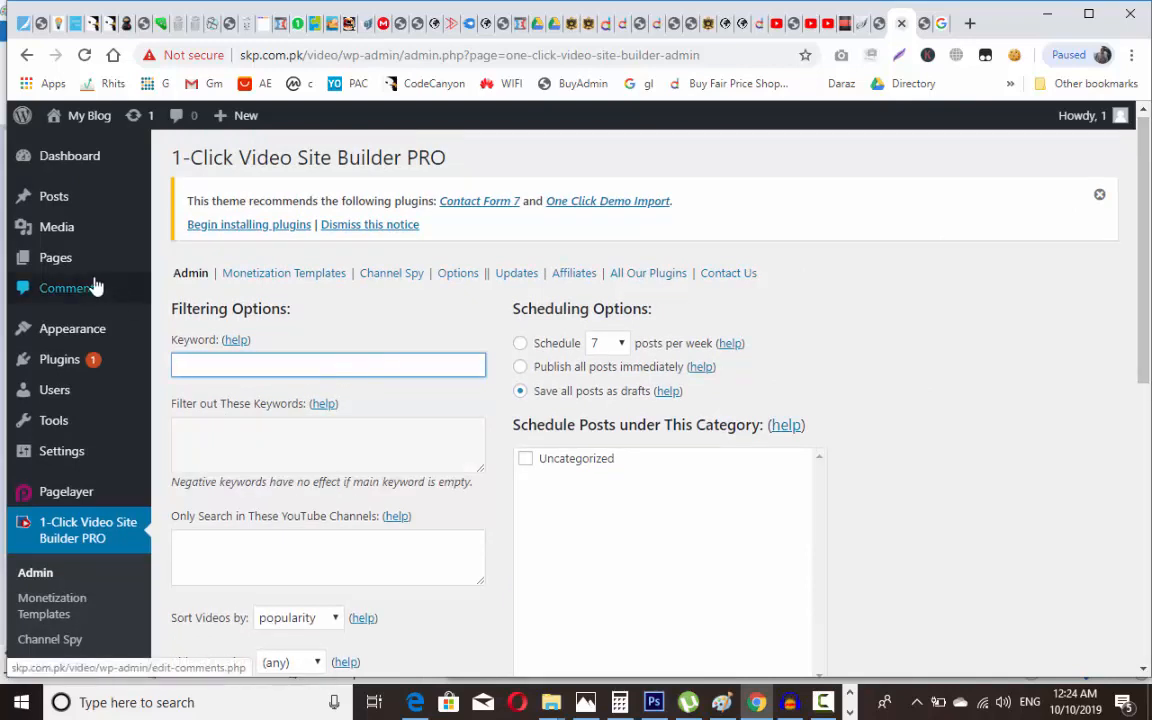
mouse_move(65, 207)
mouse_move(70, 263)
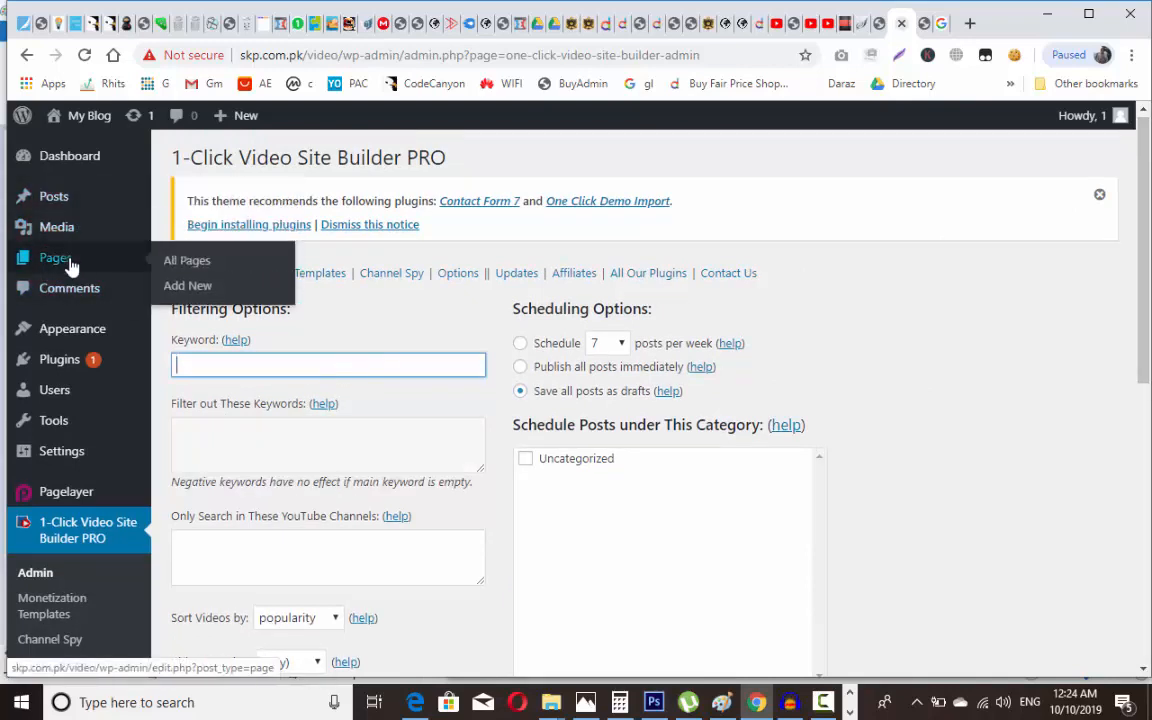
key("Down")
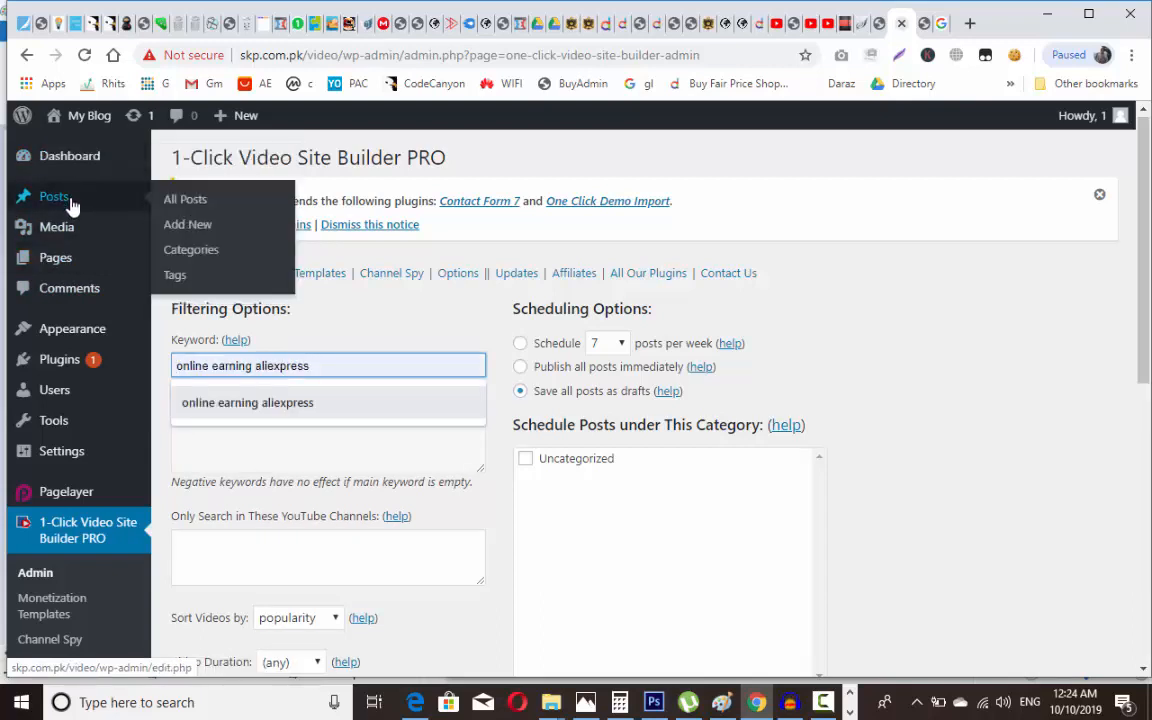
left_click(200, 255)
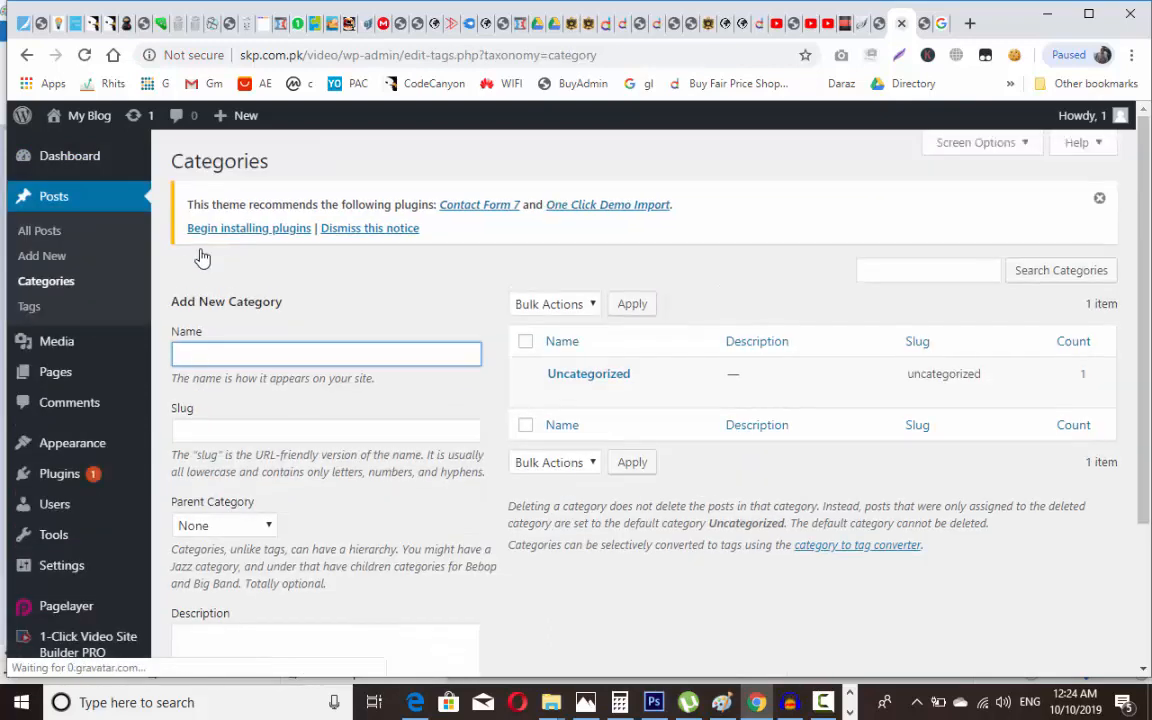
Step: Add the category 'Aliexpress Earning' with slug alie-earn, then return to the video site builder Admin page
type("Aliexpr")
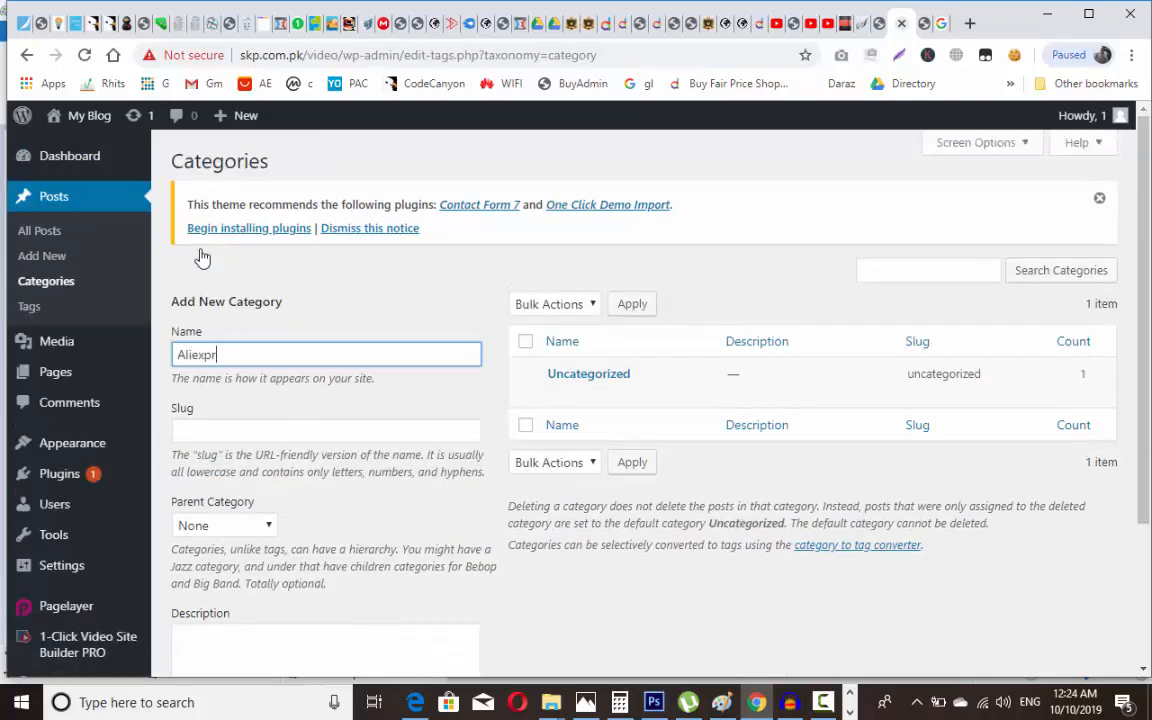
type("ess Earning")
key("Tab")
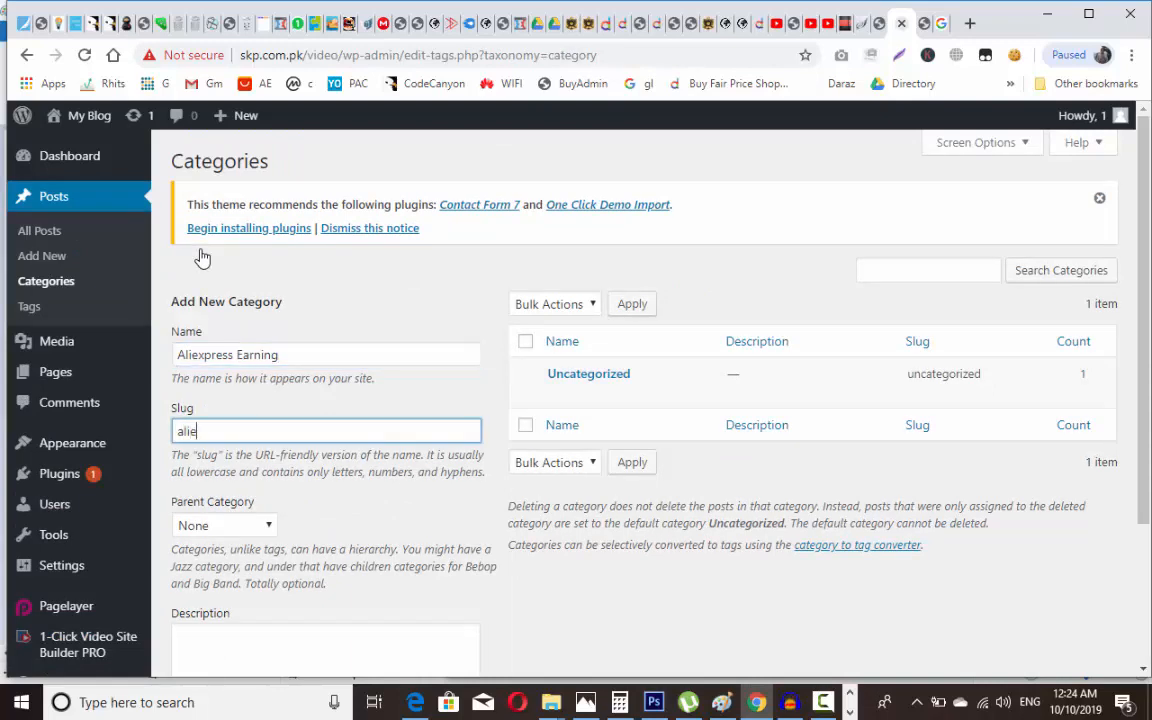
type("alie-earn")
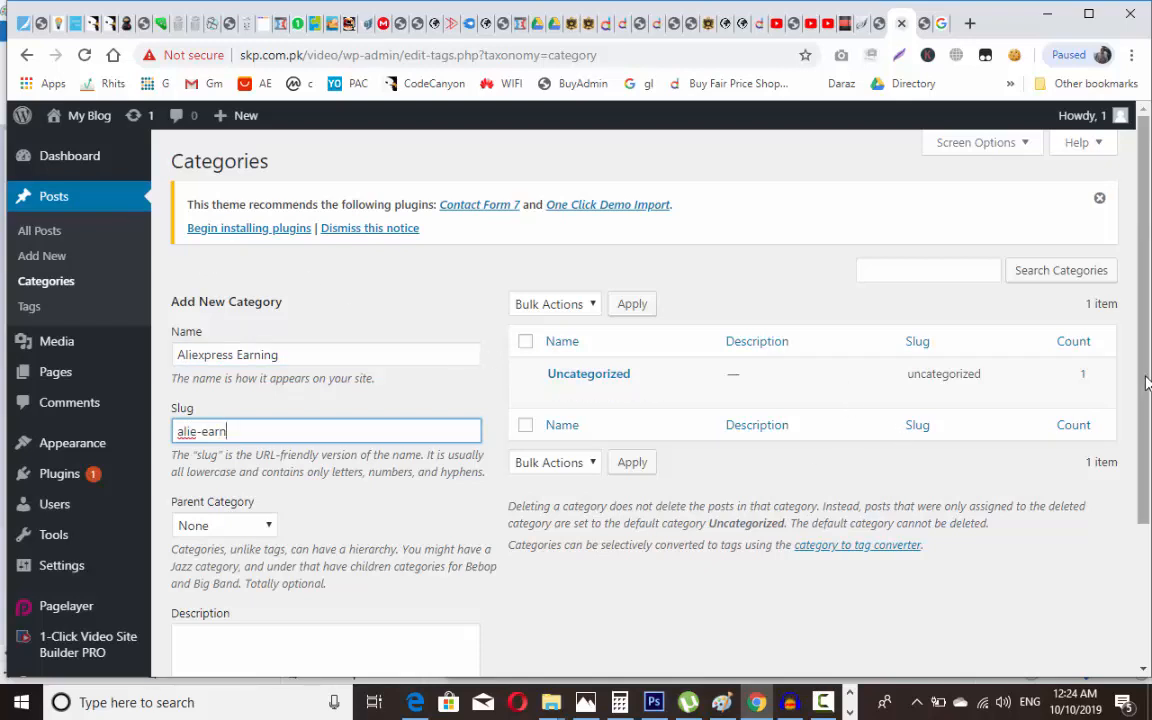
scroll(632, 615, "down", 3)
left_click(231, 635)
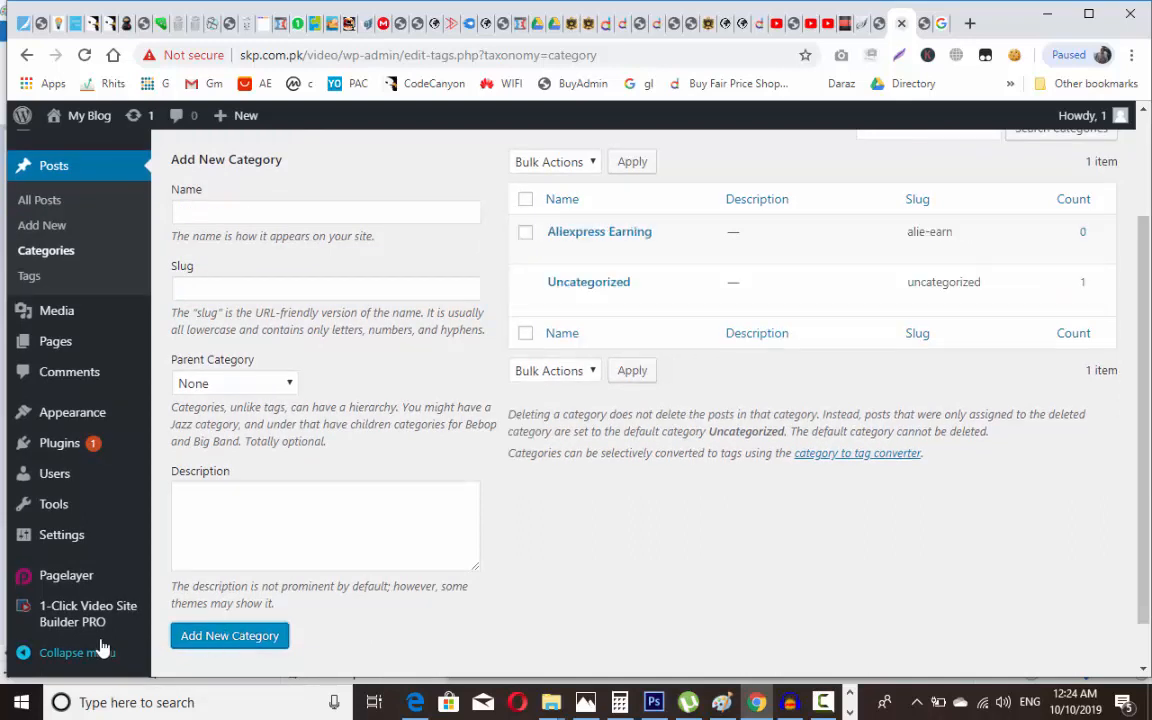
mouse_move(112, 618)
left_click(188, 538)
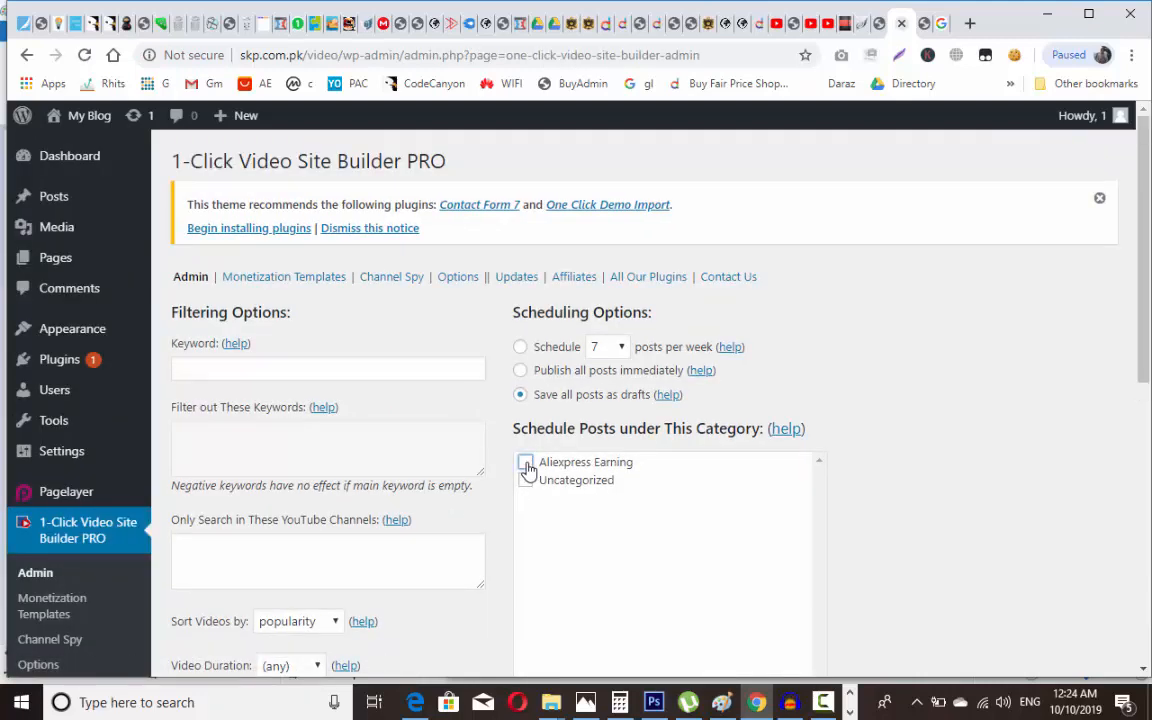
Step: Paste the keyword 'how to earn on aliexpress in pakistan', leave exclusion and channel boxes empty, and generate video posts
left_click(355, 374)
key("ctrl+v")
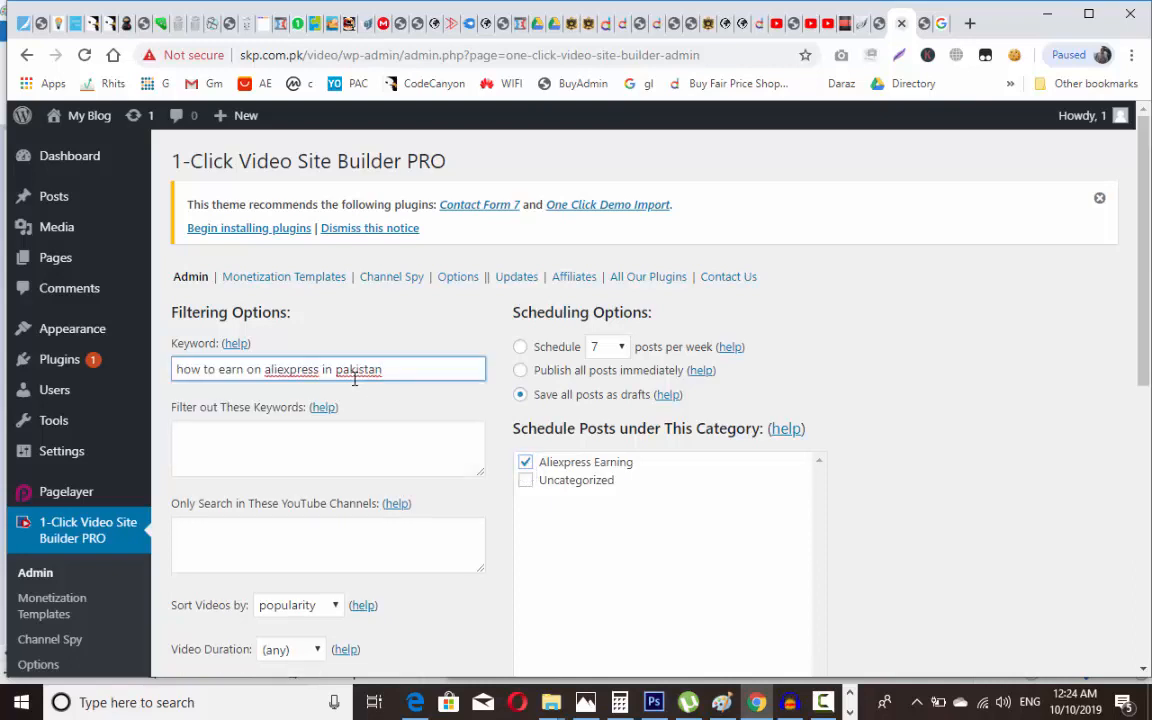
left_click(365, 435)
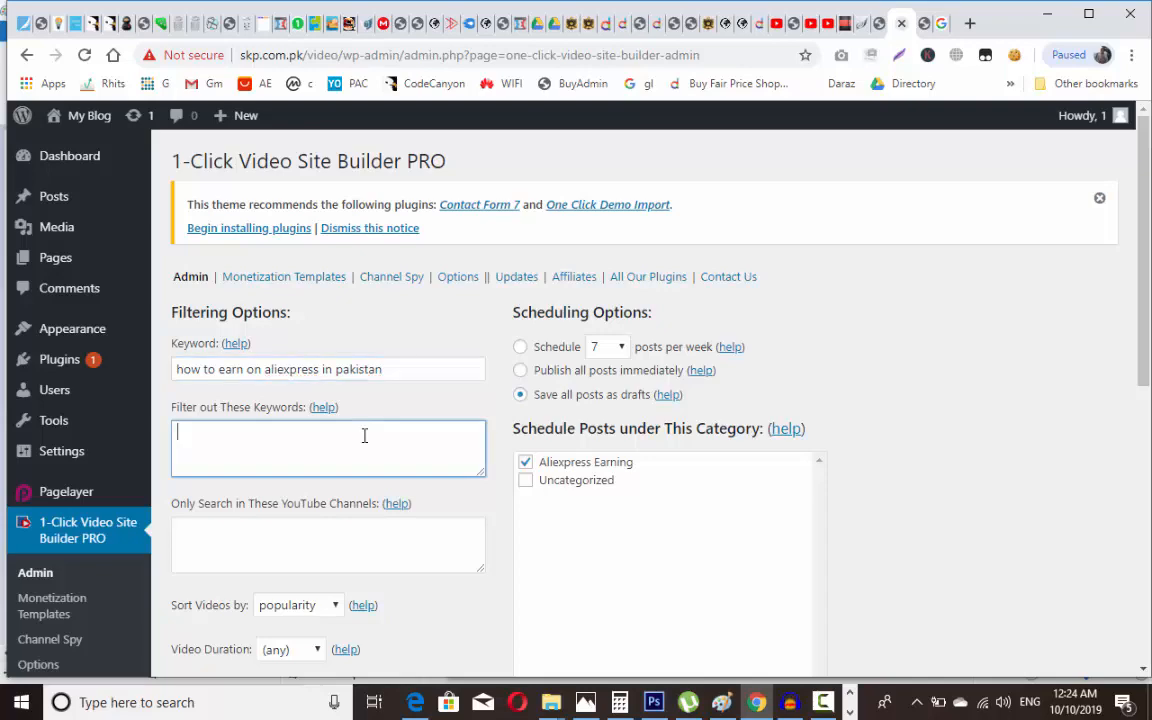
left_click(343, 549)
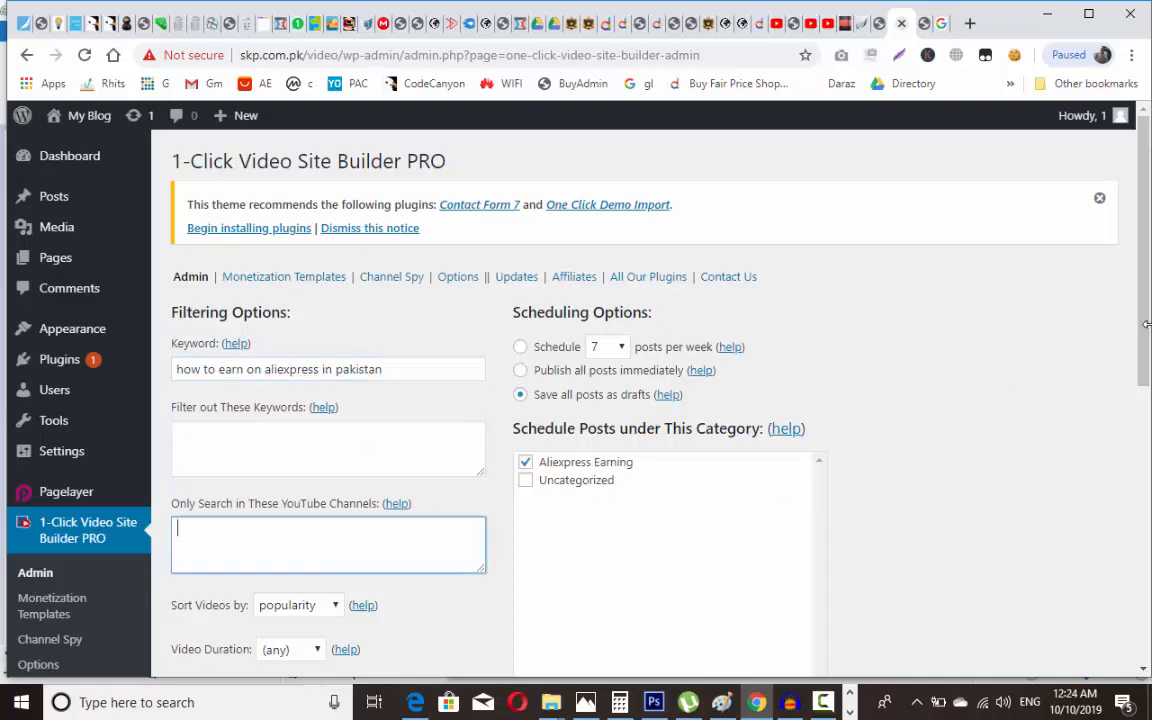
left_click_drag(1147, 323, 1119, 617)
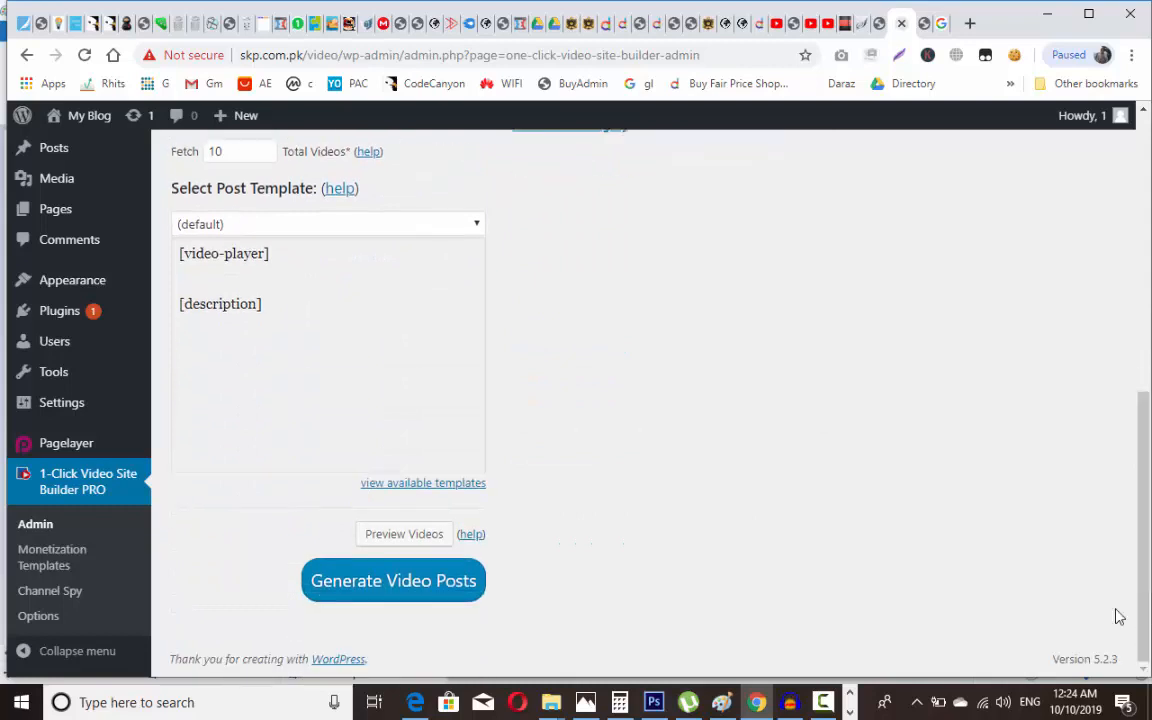
left_click(426, 596)
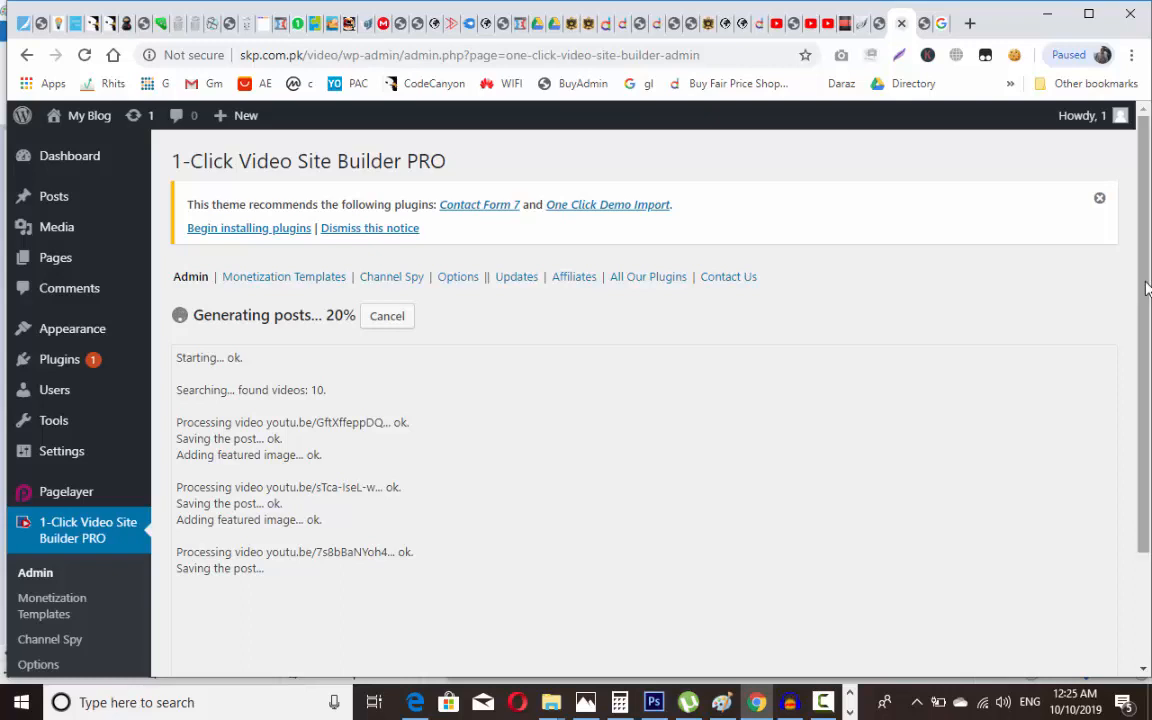
Step: Once the 10 posts finish generating, go to the Posts list to view them
scroll(1148, 273, "down", 2)
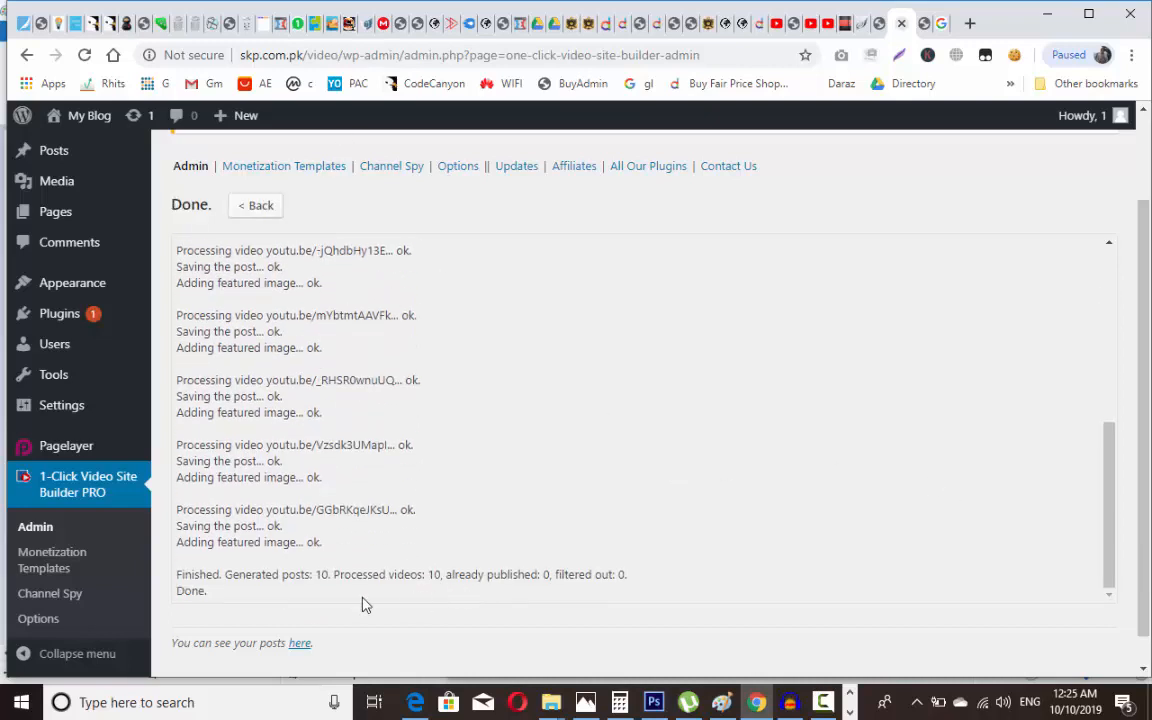
left_click(302, 644)
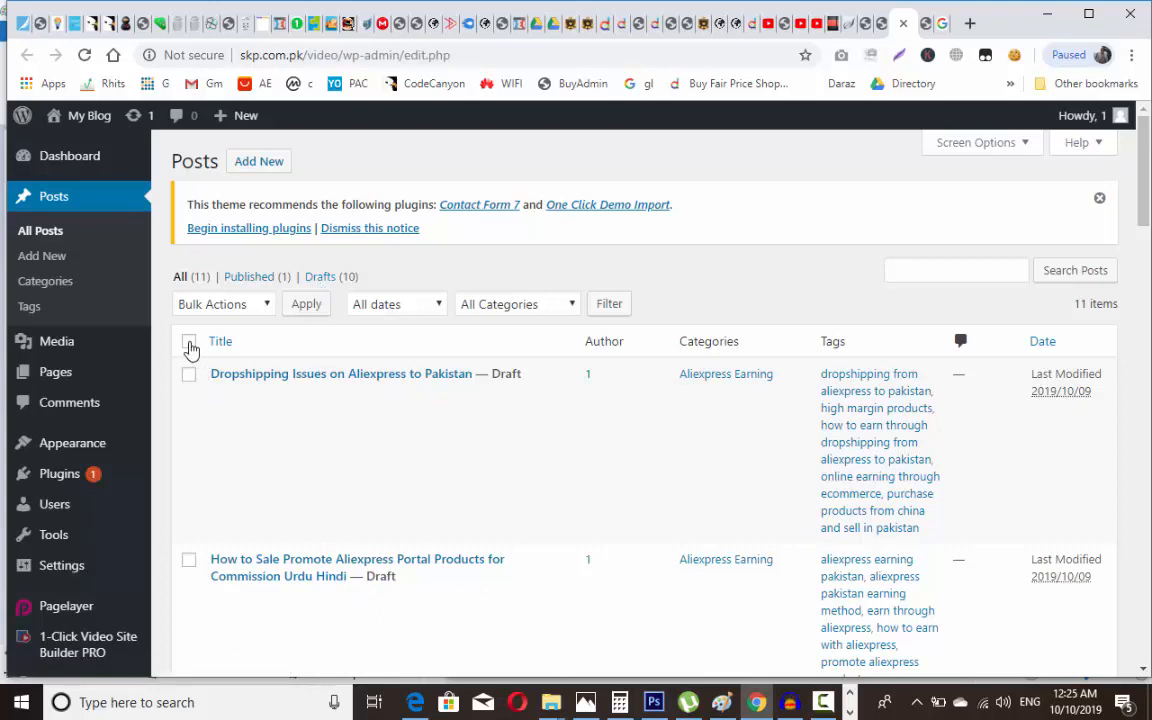
Step: Select all posts and check the Bulk Actions choices, then deselect everything without applying an action
left_click(189, 343)
left_click(224, 305)
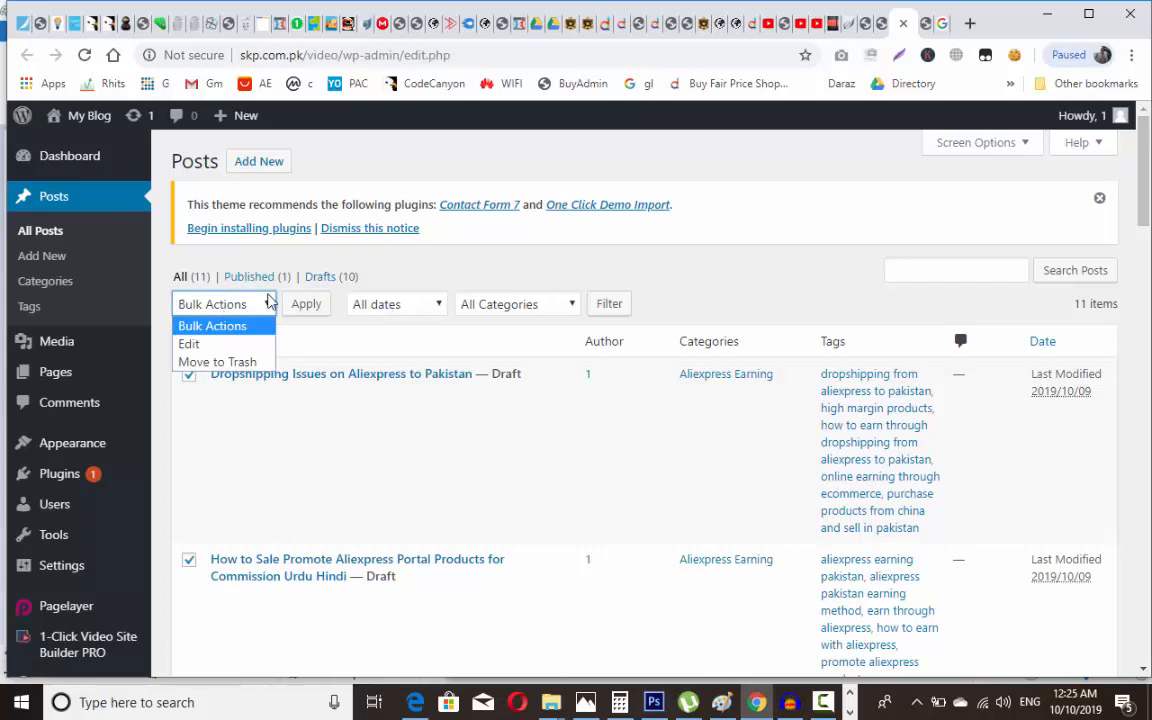
left_click(445, 437)
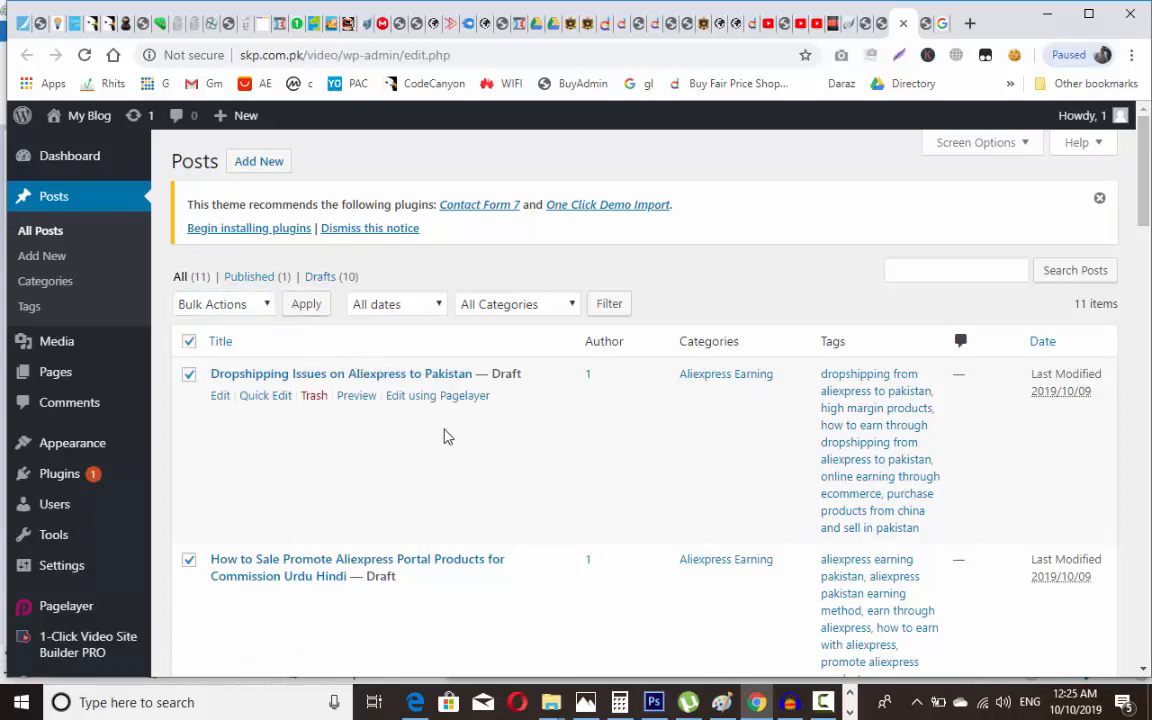
left_click(272, 305)
left_click(272, 303)
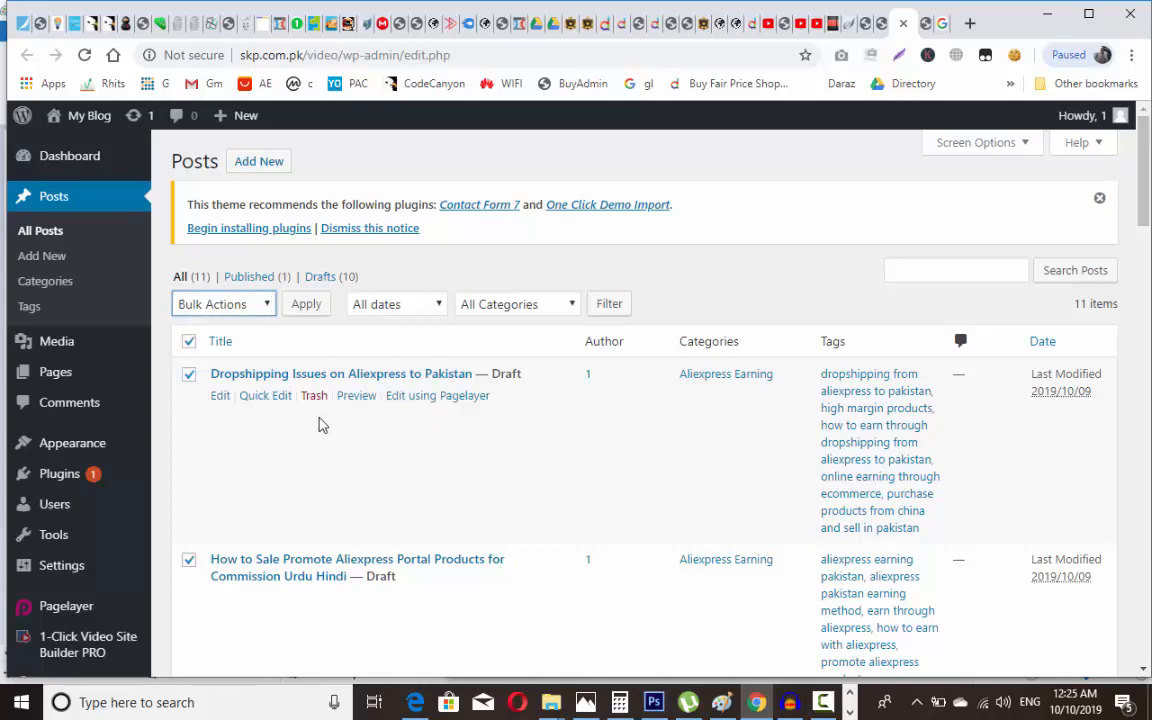
left_click(269, 459)
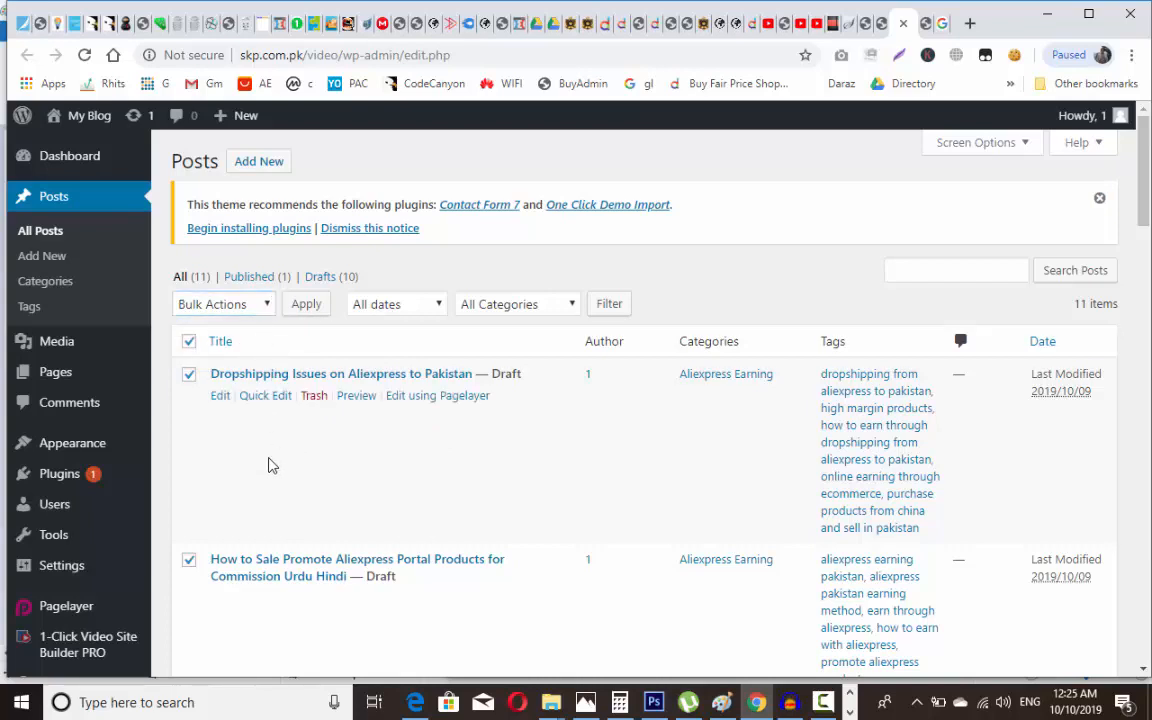
left_click(188, 341)
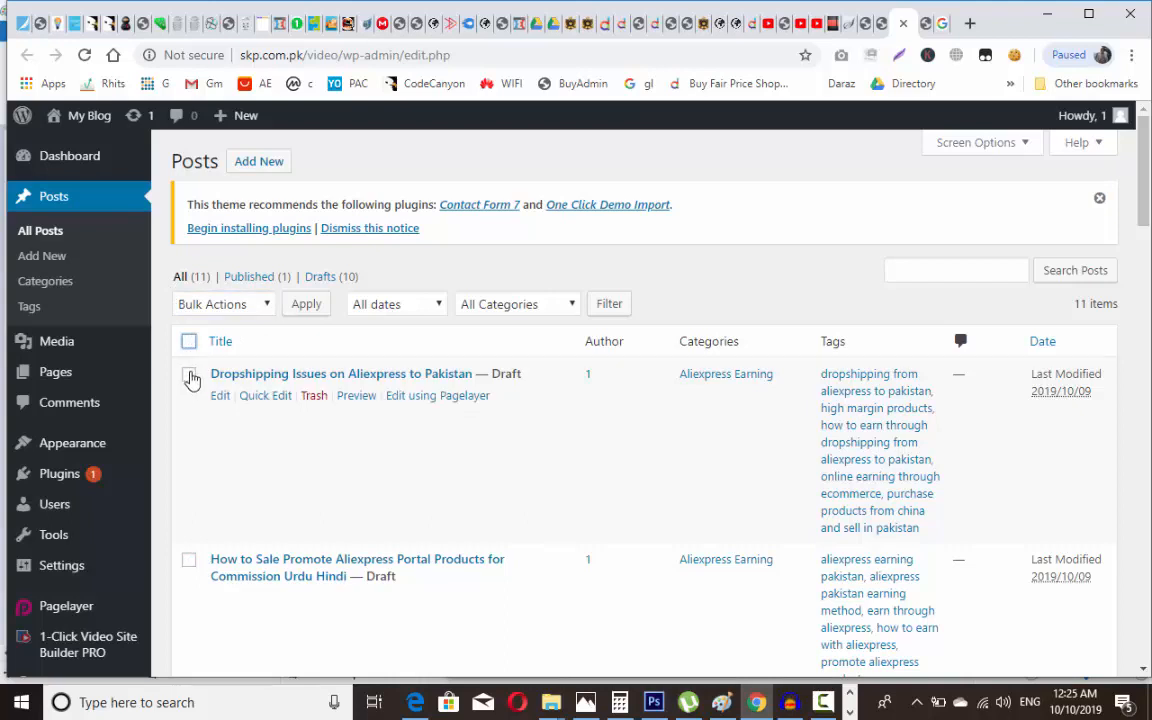
Step: Open the draft 'Dropshipping Issues on Aliexpress to Pakistan' for editing in a new tab
right_click(240, 374)
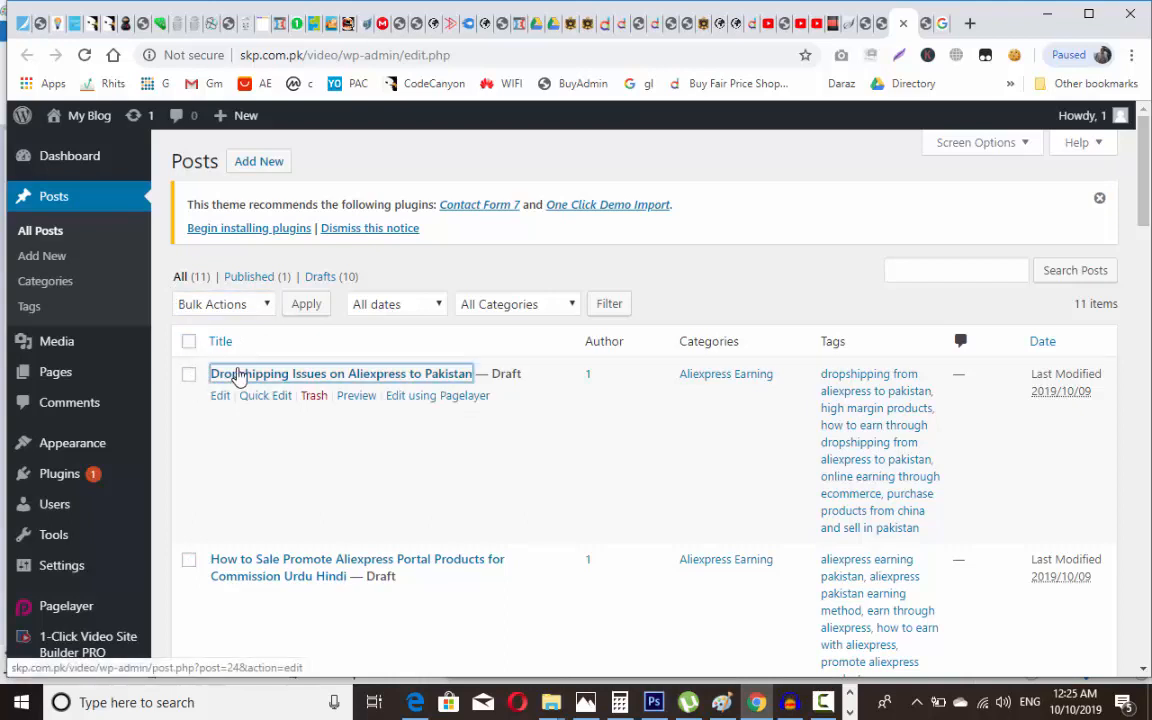
left_click(264, 383)
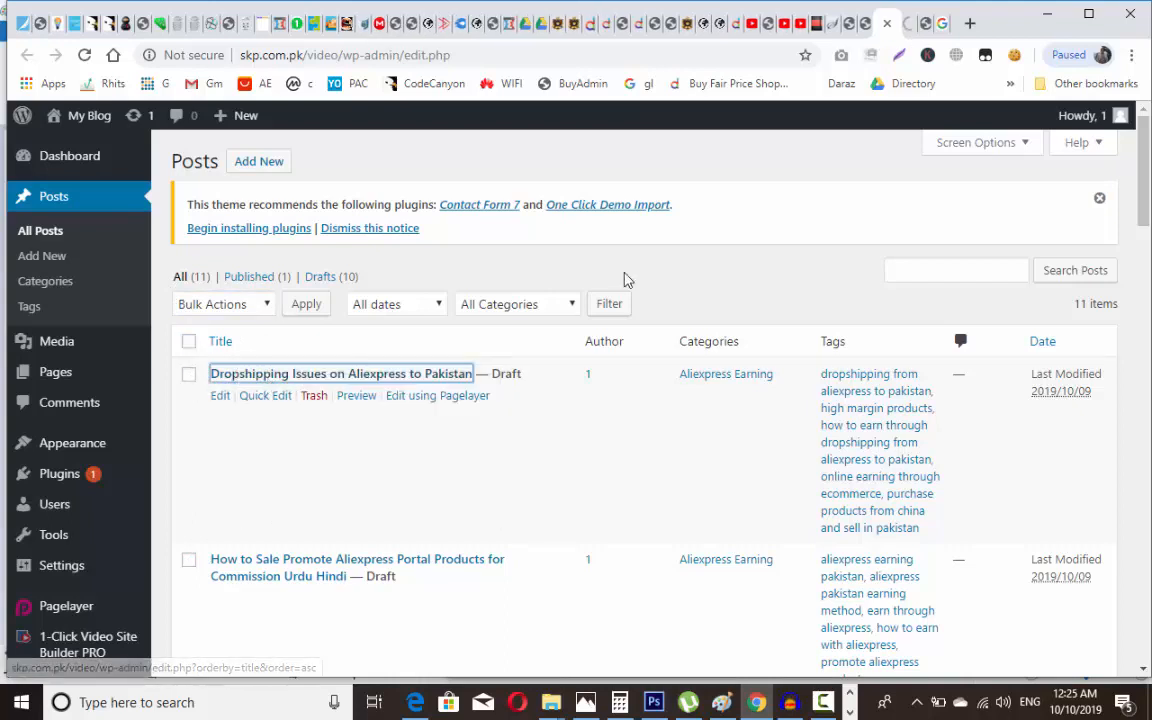
key("ctrl+Tab")
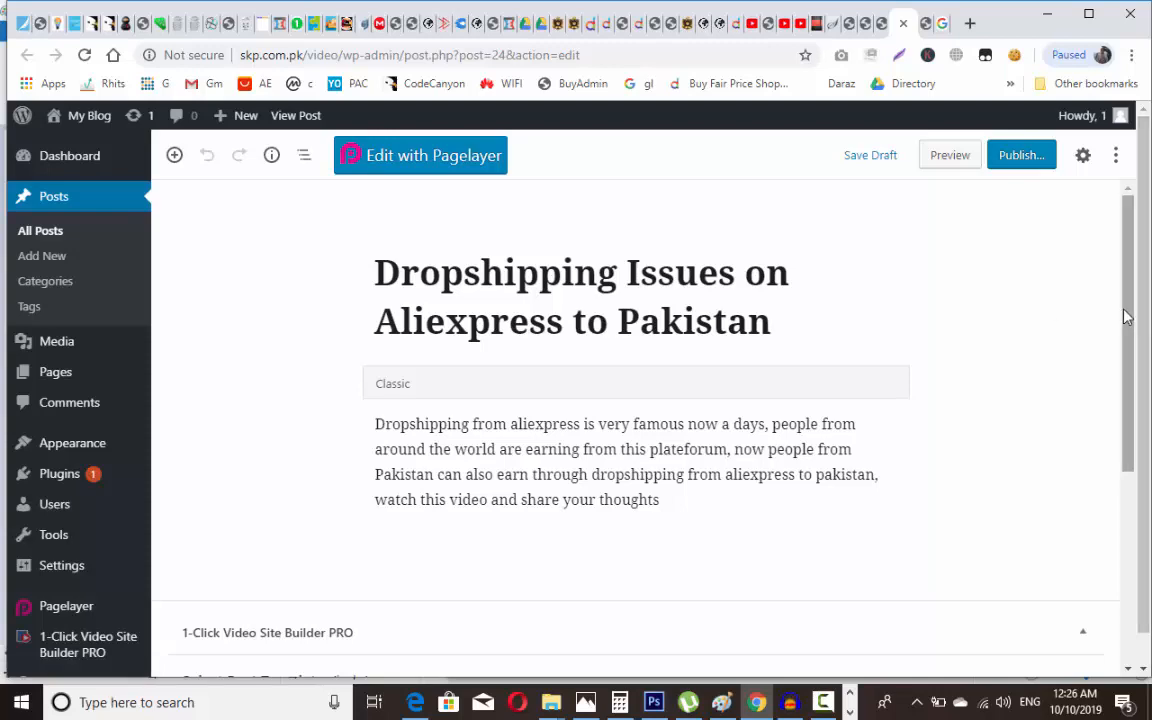
Step: Publish 'Dropshipping Issues on Aliexpress to Pakistan' and return to the Posts list tab
left_click_drag(1124, 316, 1142, 292)
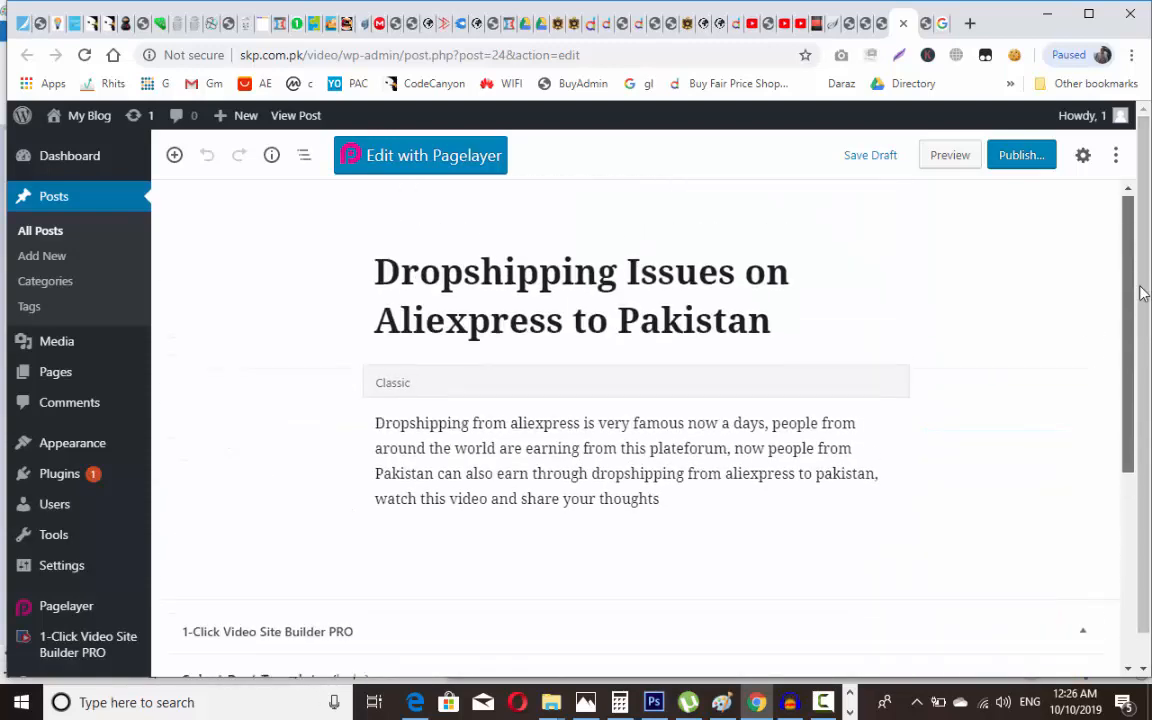
left_click(1030, 157)
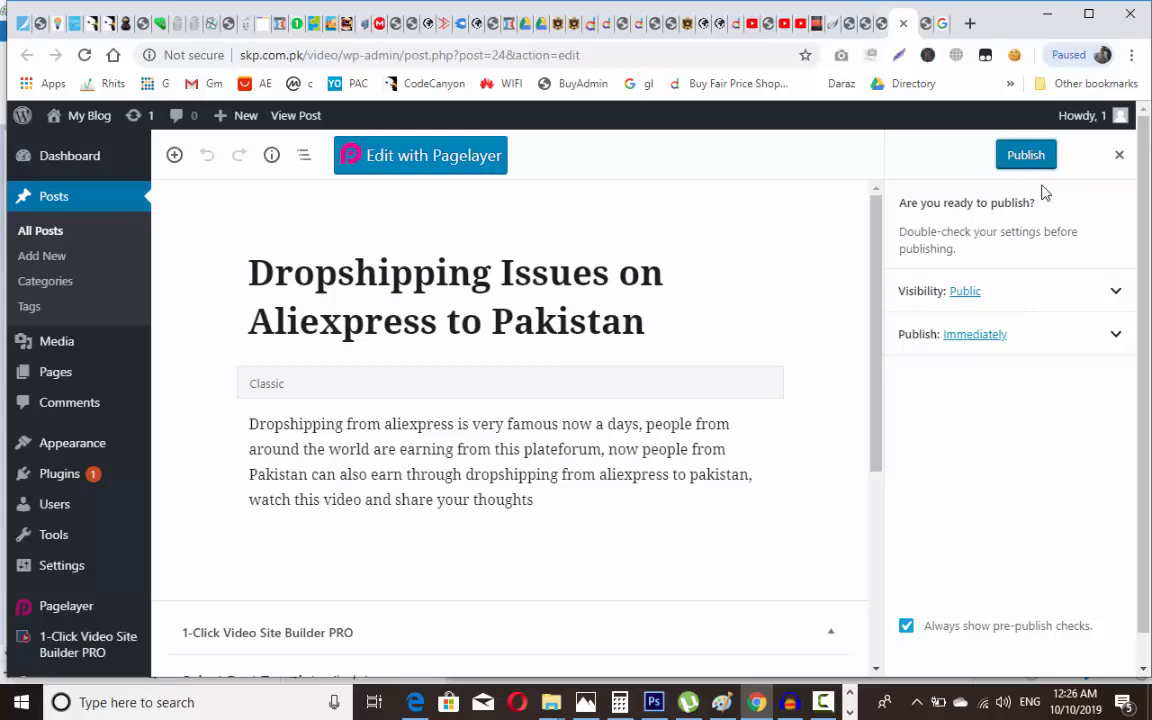
left_click(1030, 157)
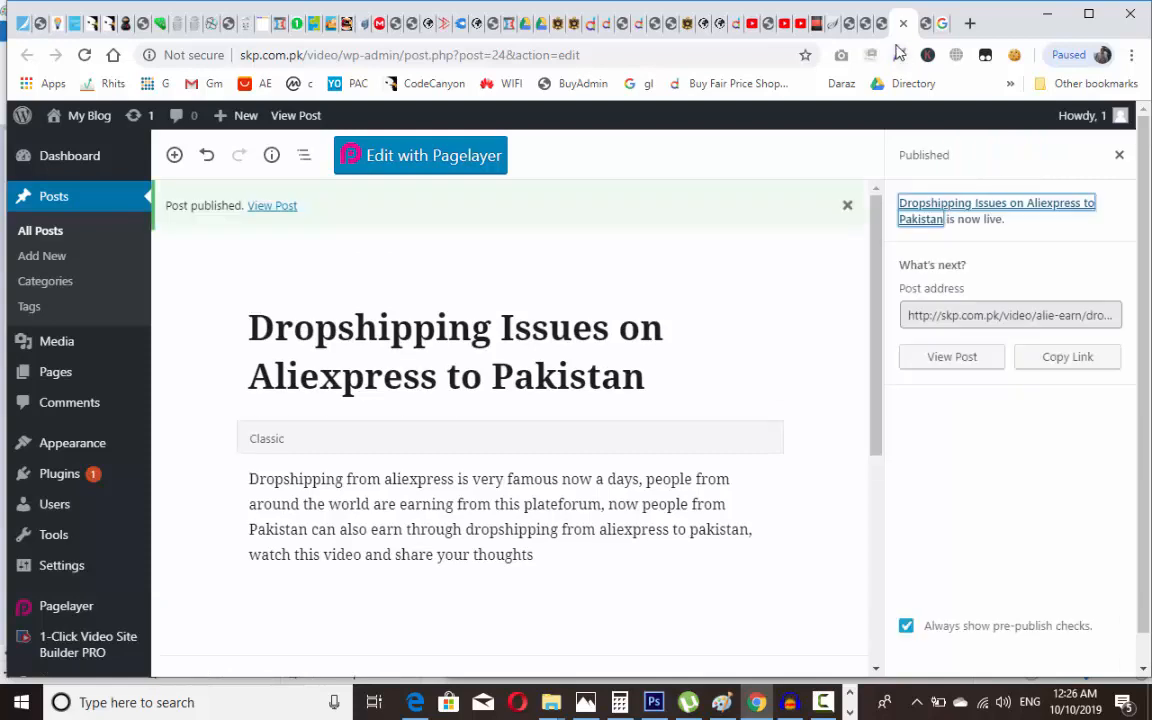
left_click(880, 23)
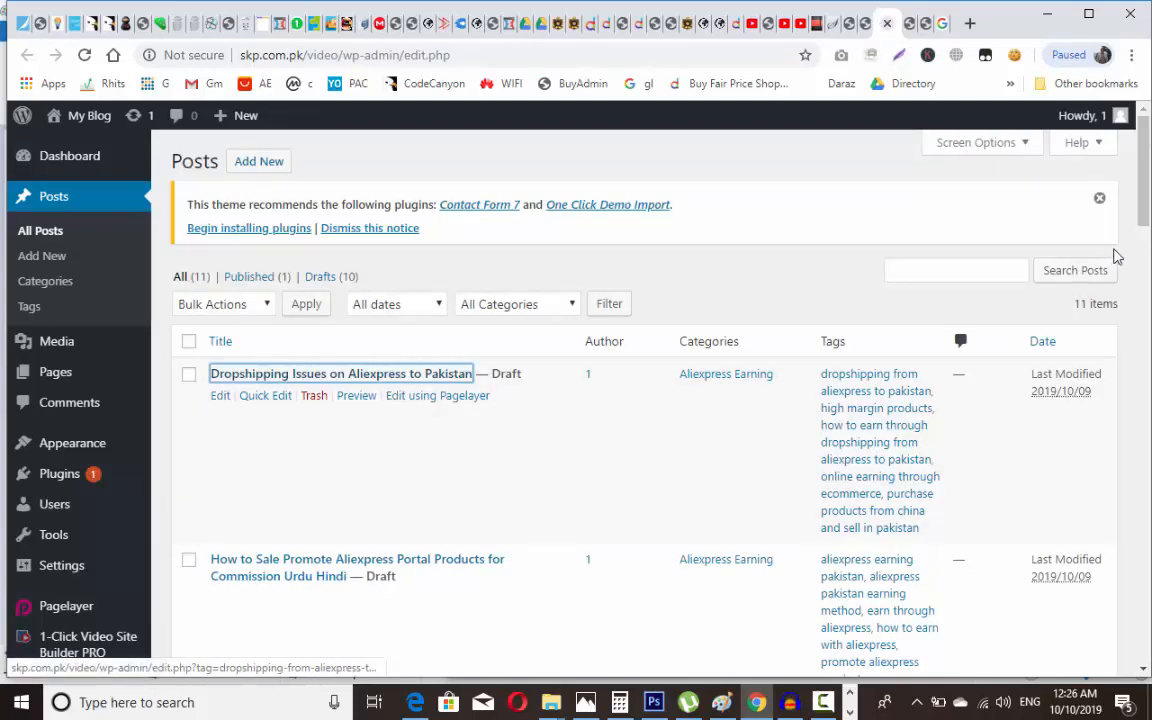
Step: Open Quick Edit on the How to Sale Promote post, then cancel it
left_click_drag(1146, 190, 1148, 432)
scroll(877, 311, "up", 15)
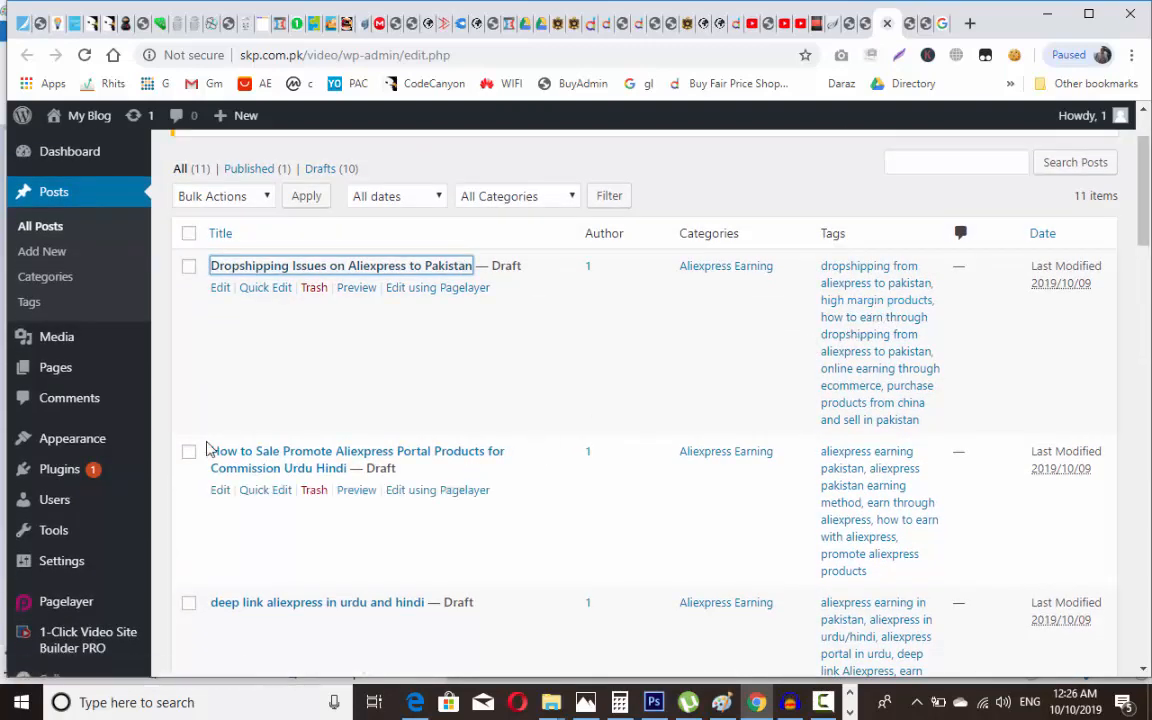
left_click(187, 454)
left_click(188, 453)
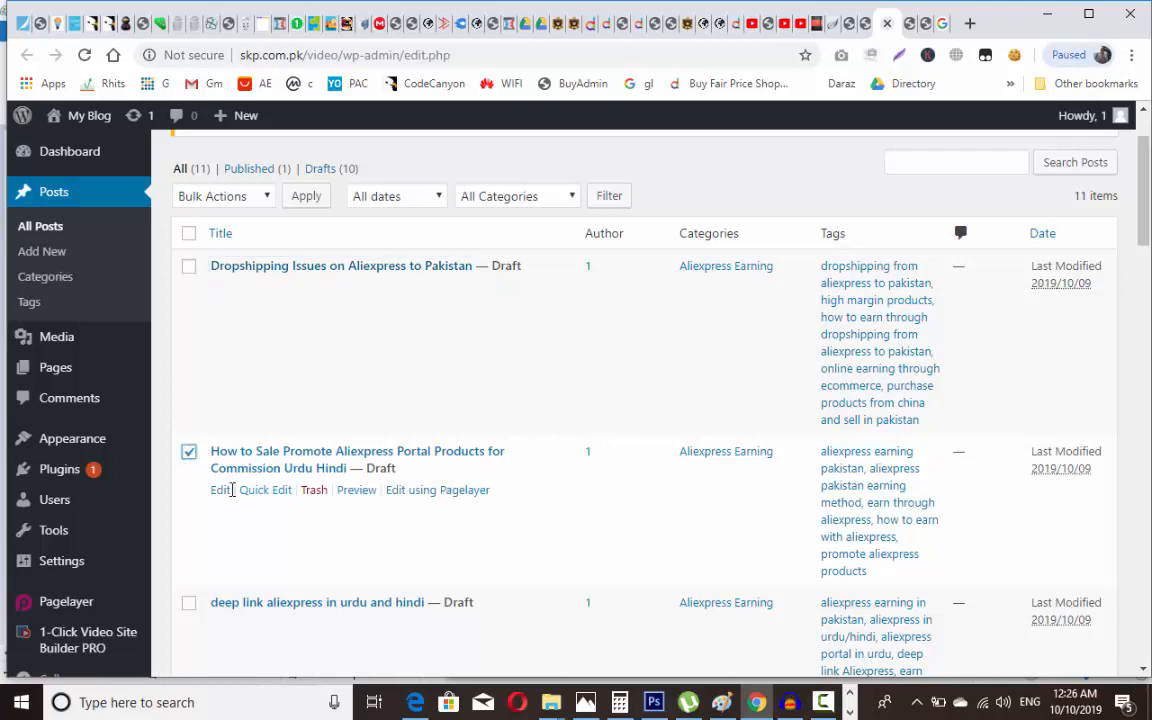
left_click(250, 491)
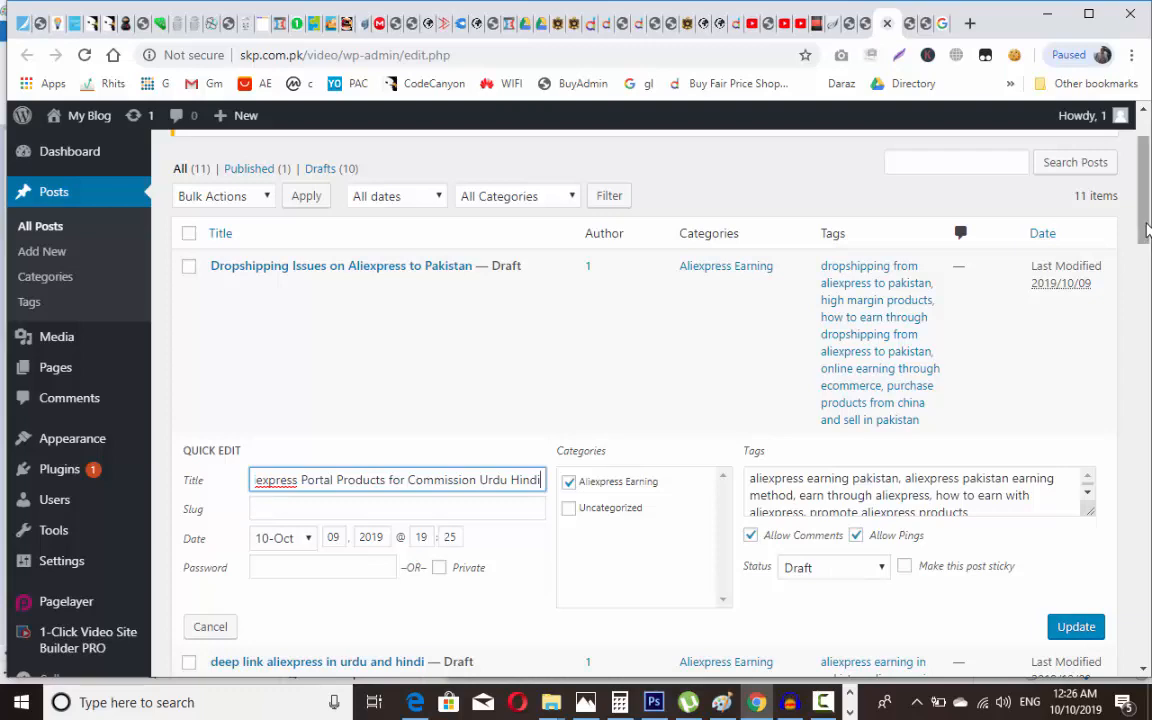
left_click_drag(1147, 229, 1148, 258)
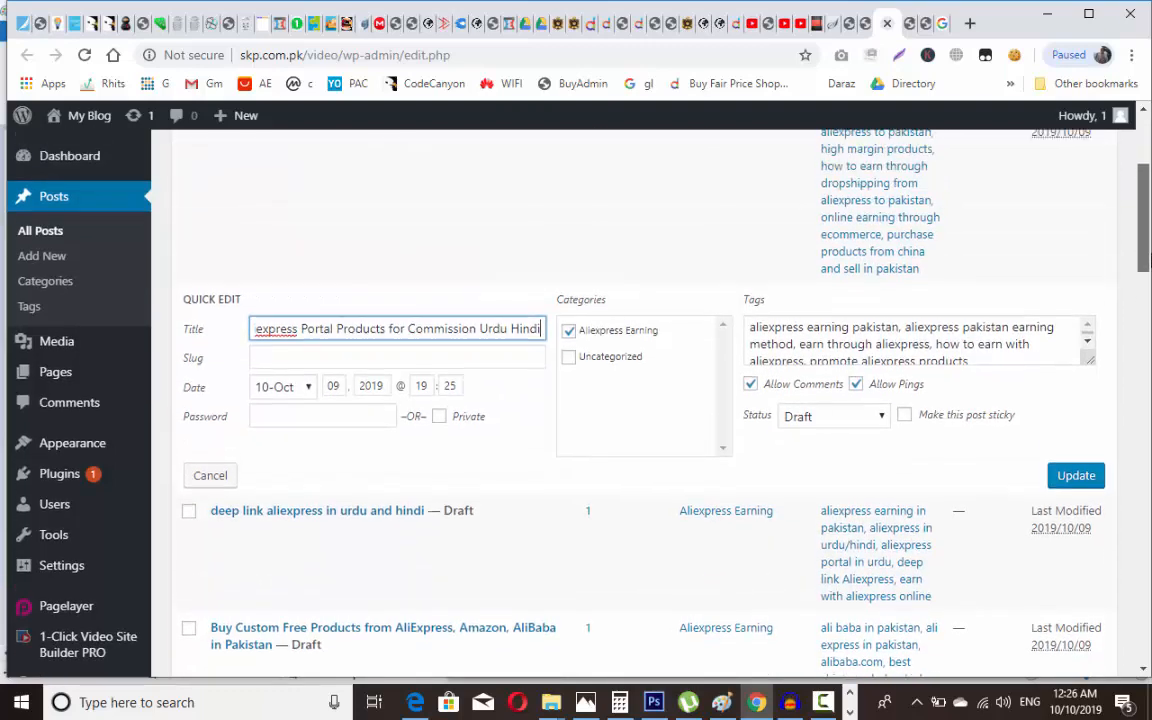
left_click(209, 478)
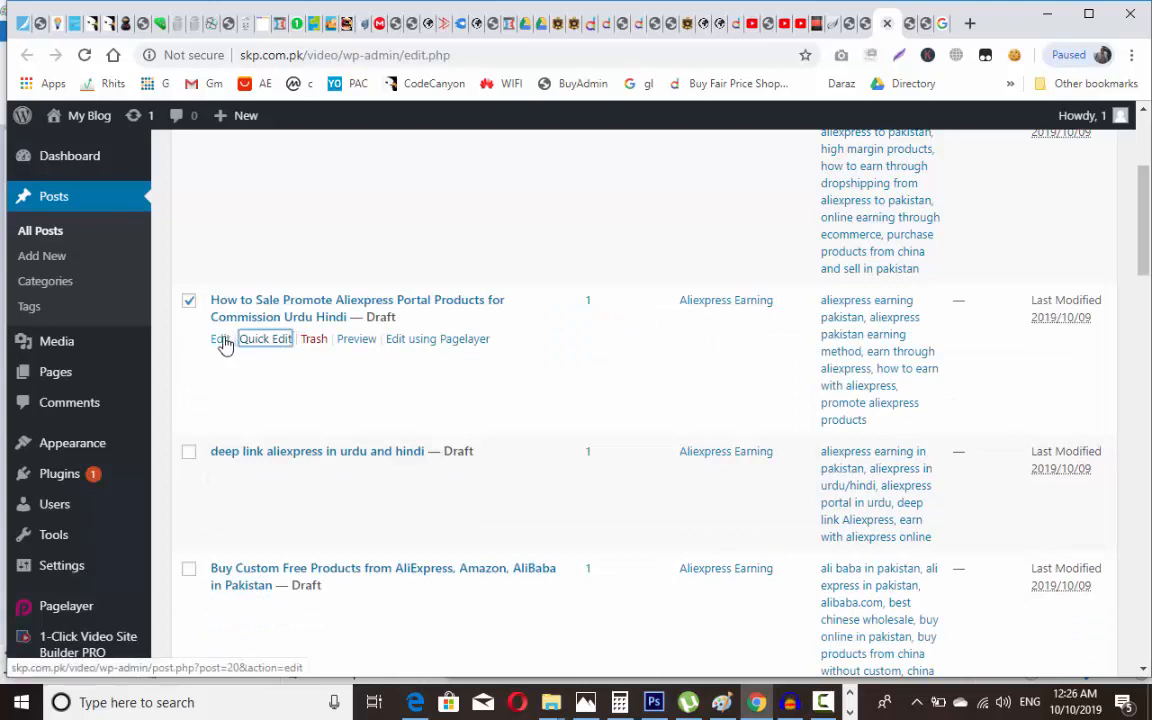
Step: Open the How to Sale Promote and deep link aliexpress posts' editors in new tabs
right_click(226, 341)
left_click(239, 350)
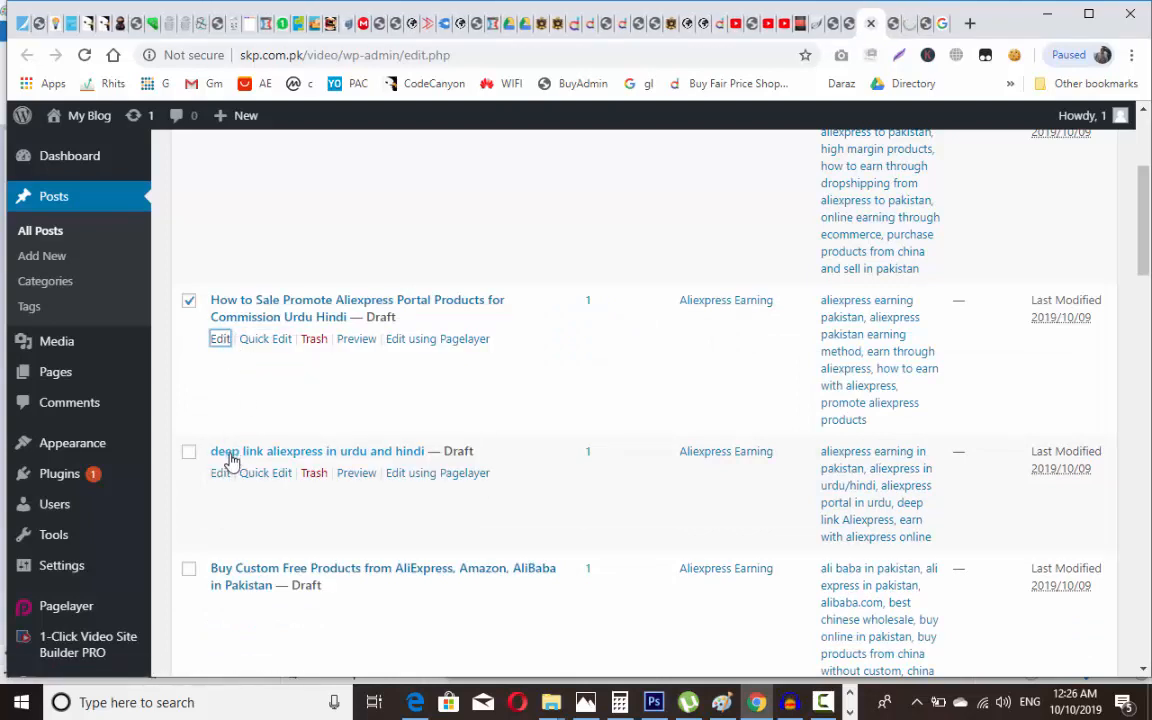
right_click(229, 456)
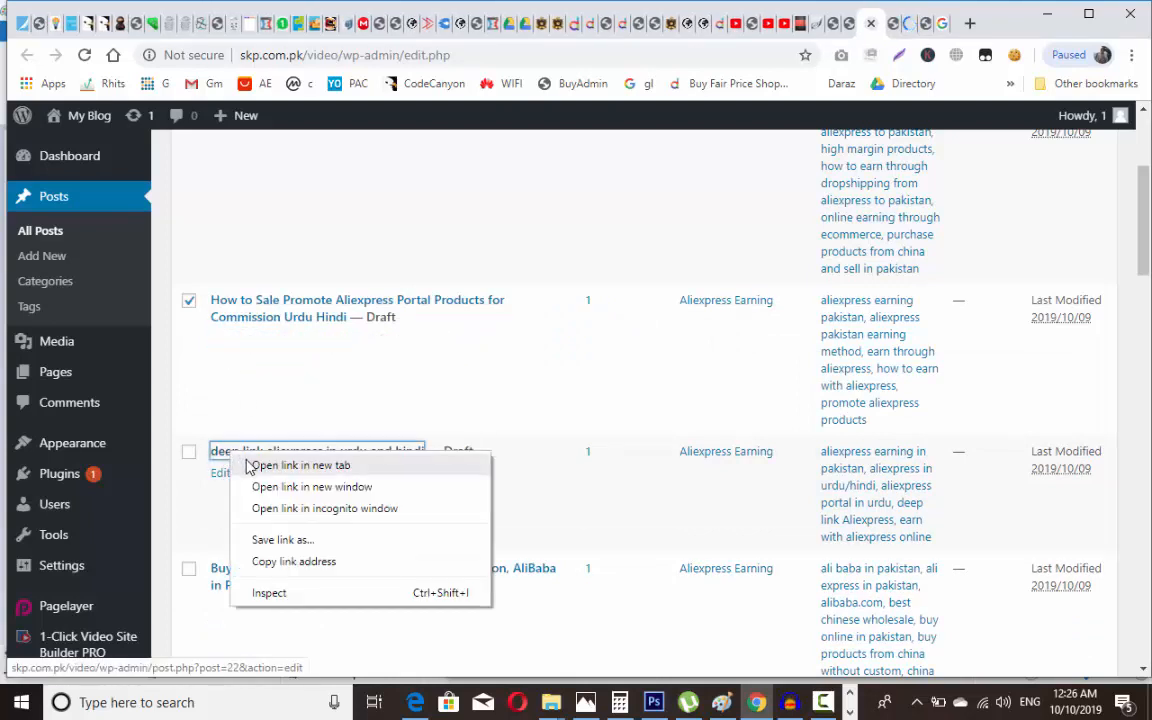
left_click(250, 465)
Step: Start publishing the How to Sale Promote and deep link aliexpress posts in their tabs
key("ctrl+Tab")
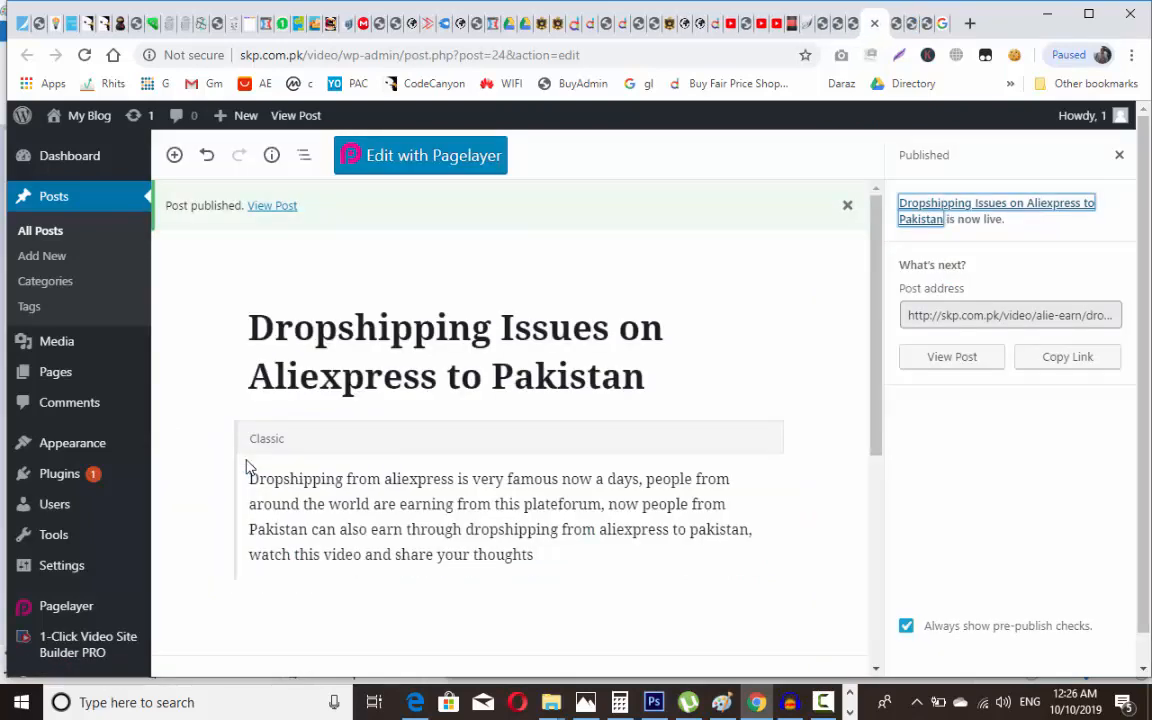
key("ctrl+Tab")
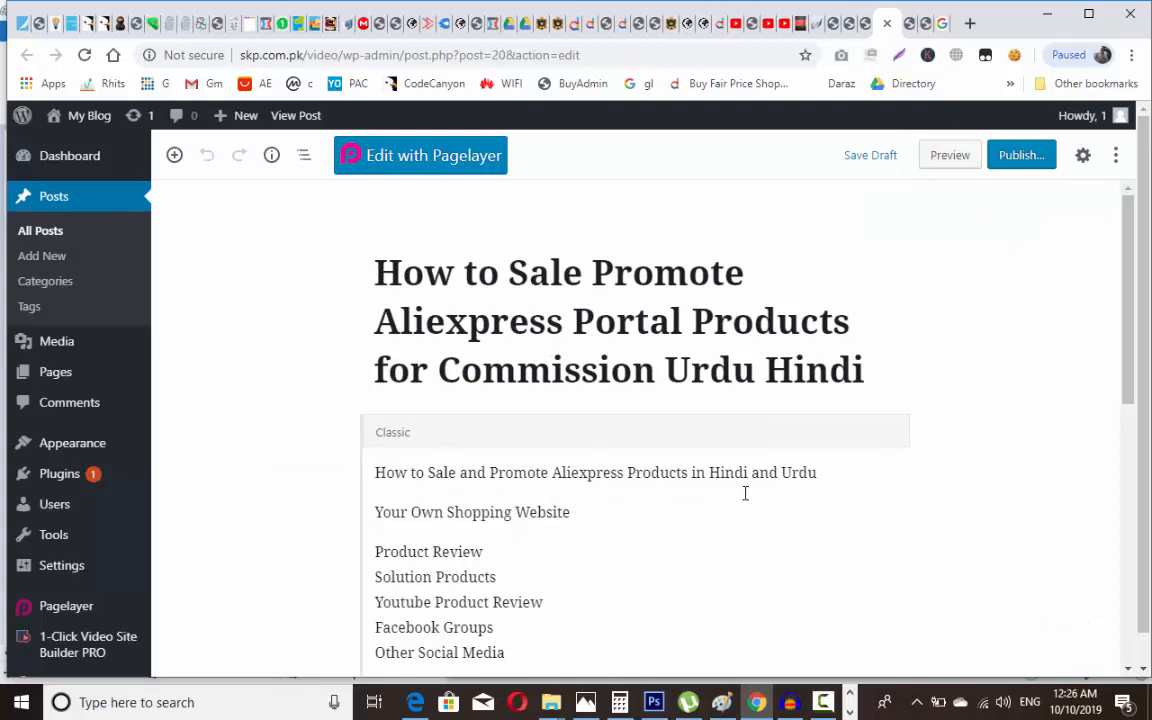
left_click(1040, 160)
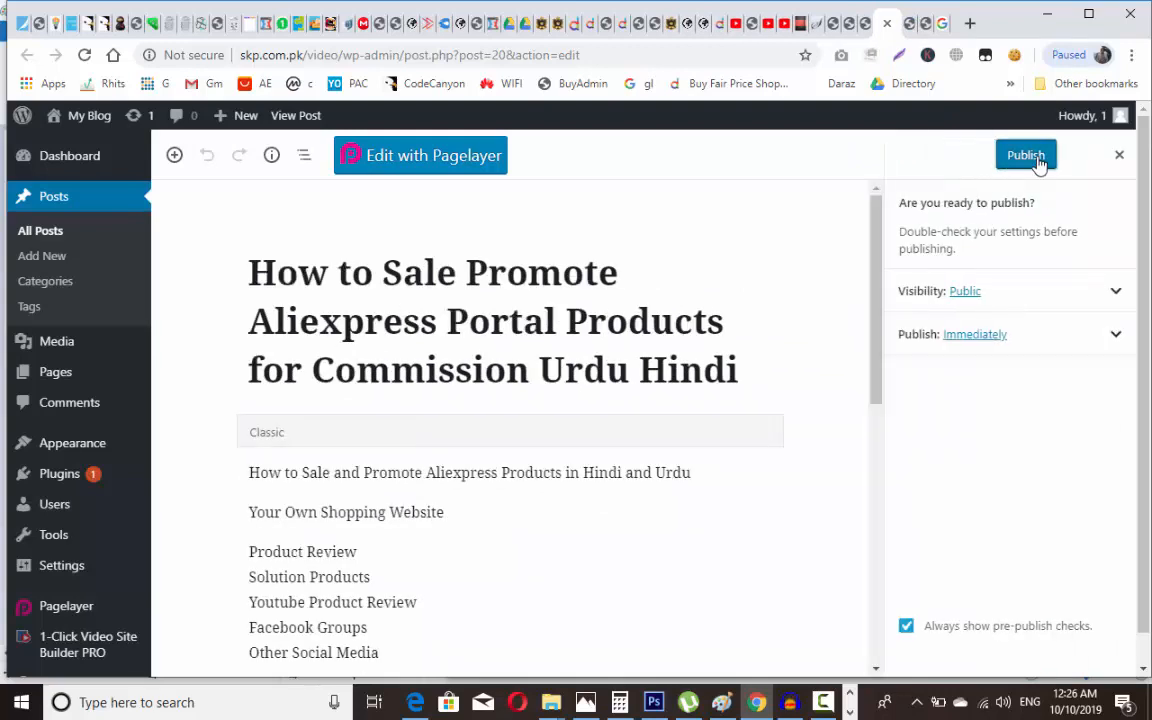
key("ctrl+Tab")
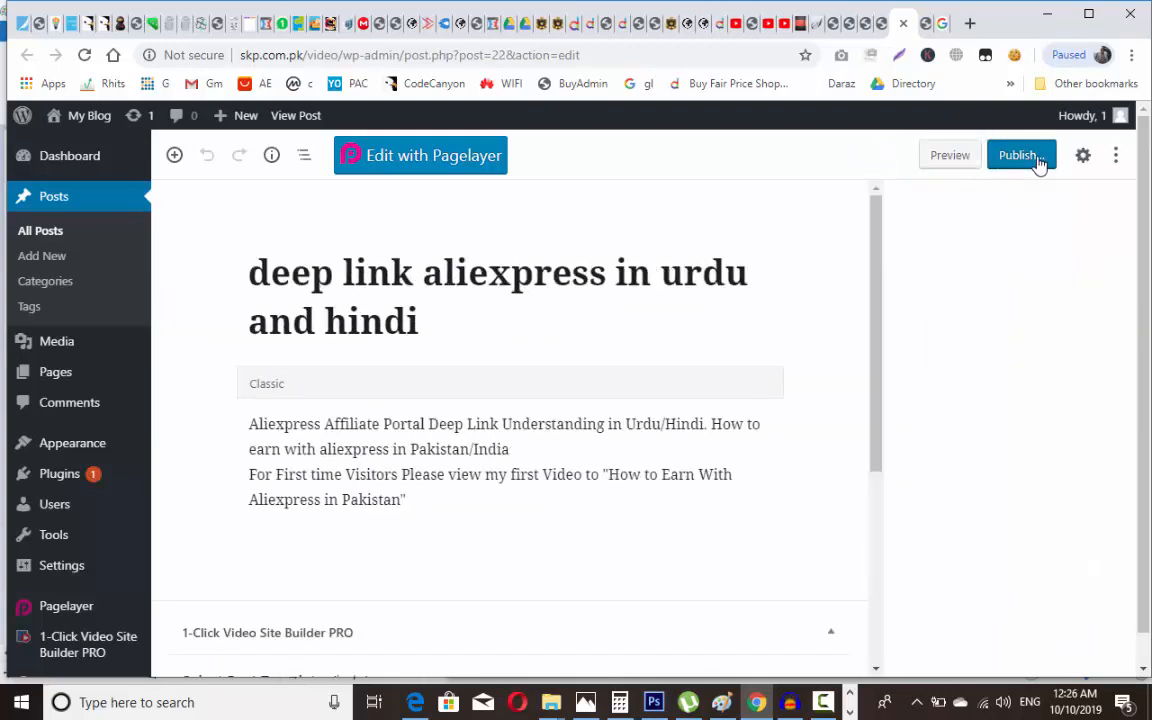
left_click(1040, 160)
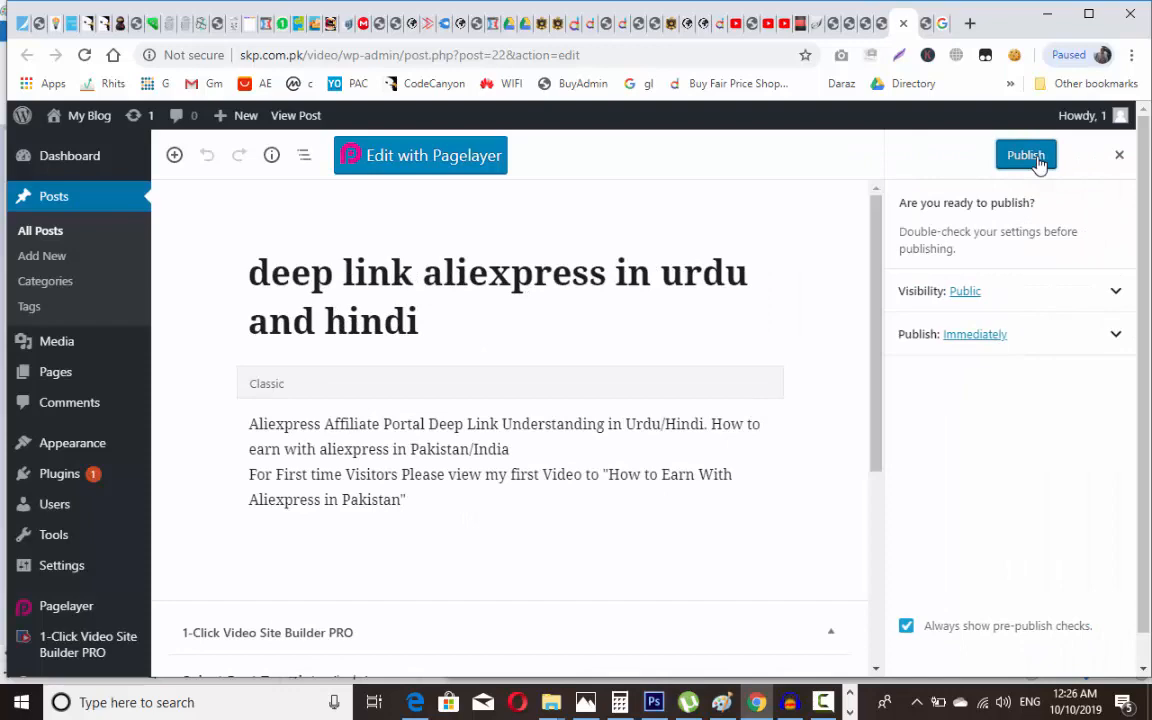
Step: Close the video site builder options and post-generation results tabs
left_click(832, 24)
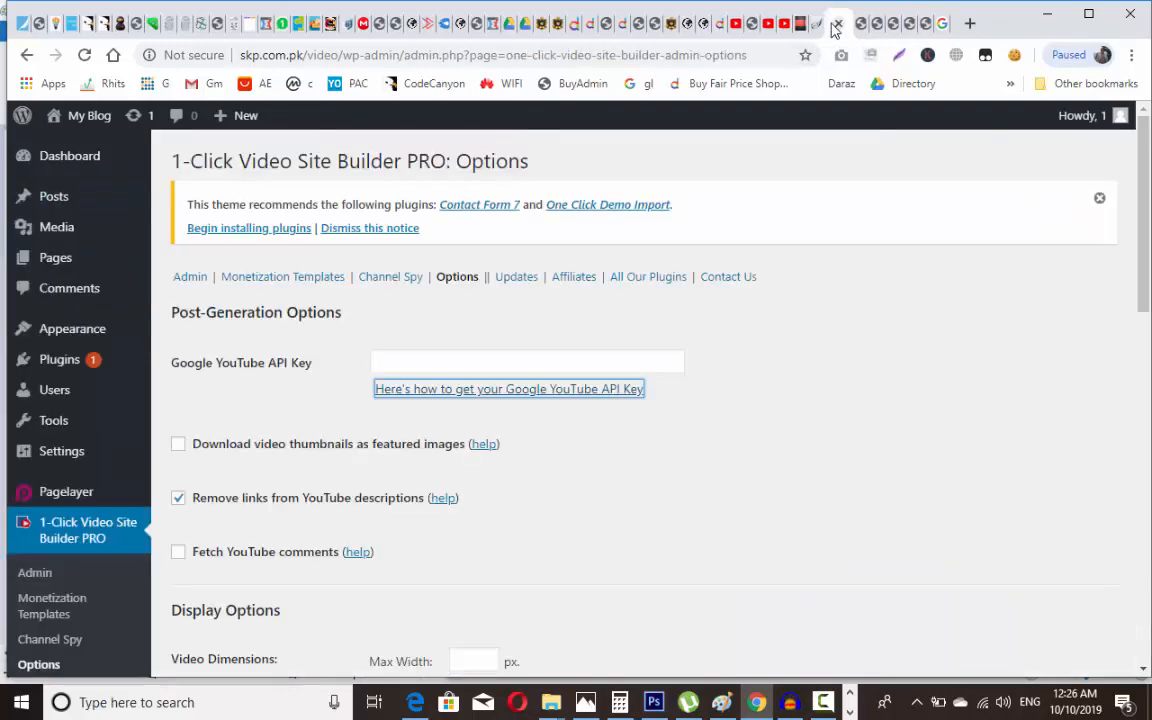
left_click(836, 24)
left_click(832, 24)
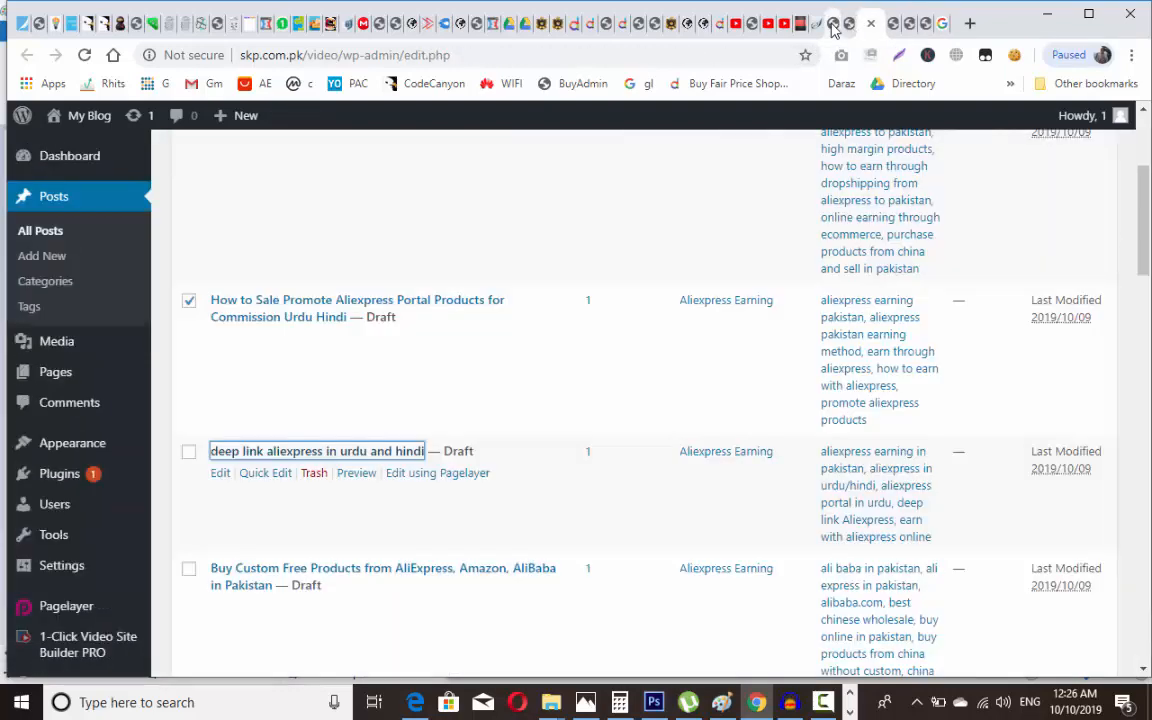
Step: Open the 2019 affiliate marketing, How to Shopping Aliexpress and Pakistan and india drafts in tabs
scroll(832, 24, "down", 3)
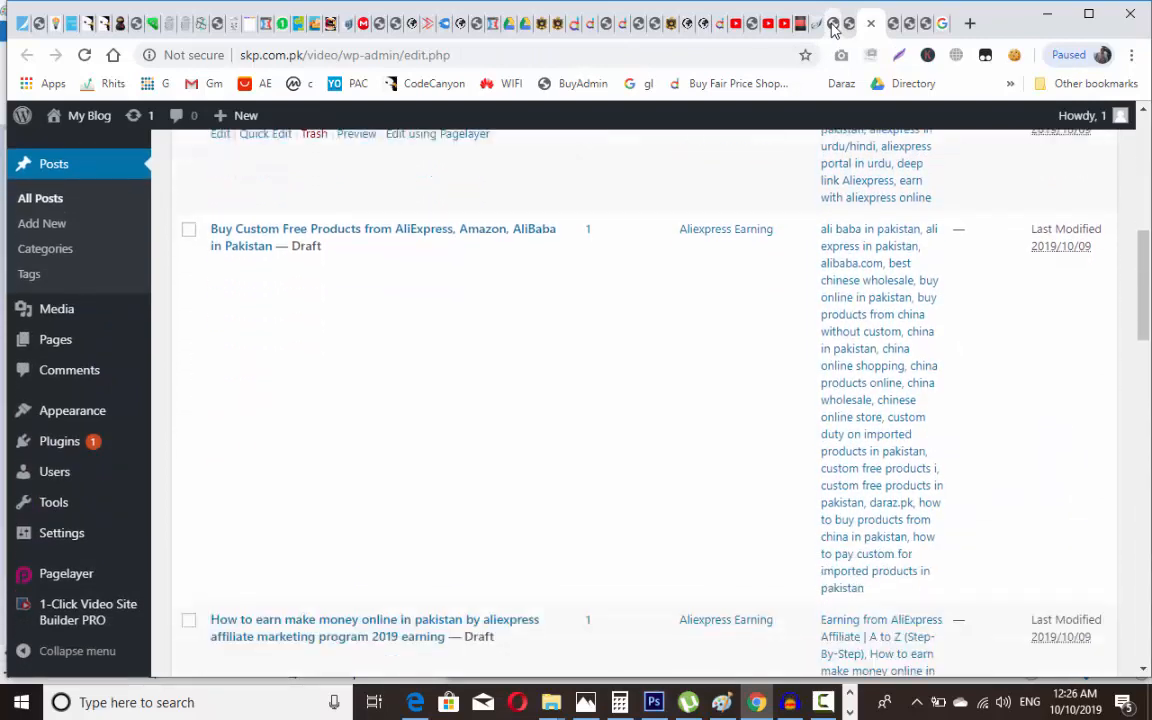
scroll(832, 24, "down", 3)
scroll(832, 24, "down", 1)
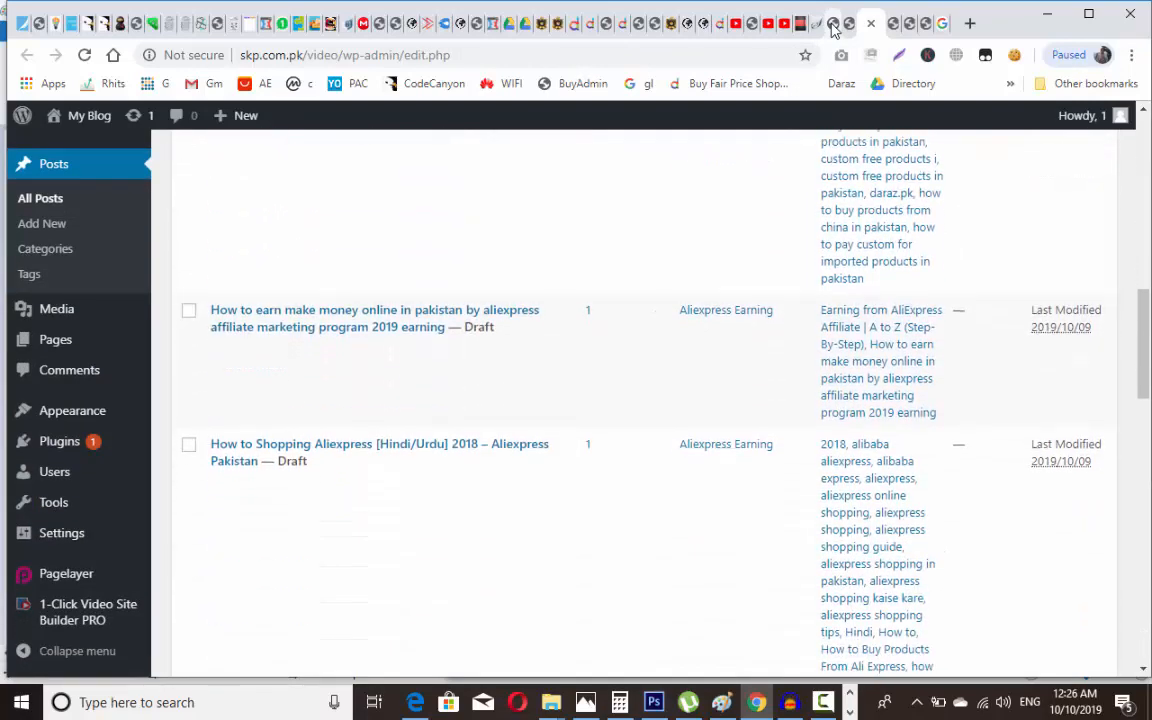
scroll(832, 24, "down", 1)
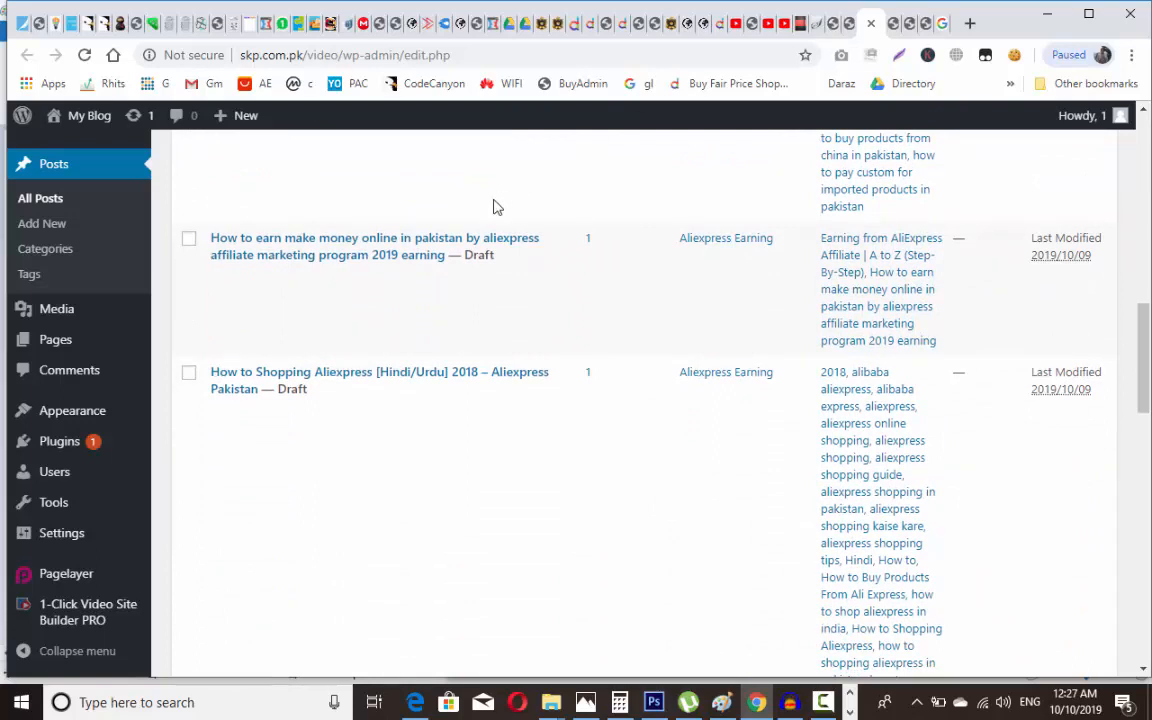
left_click(290, 245)
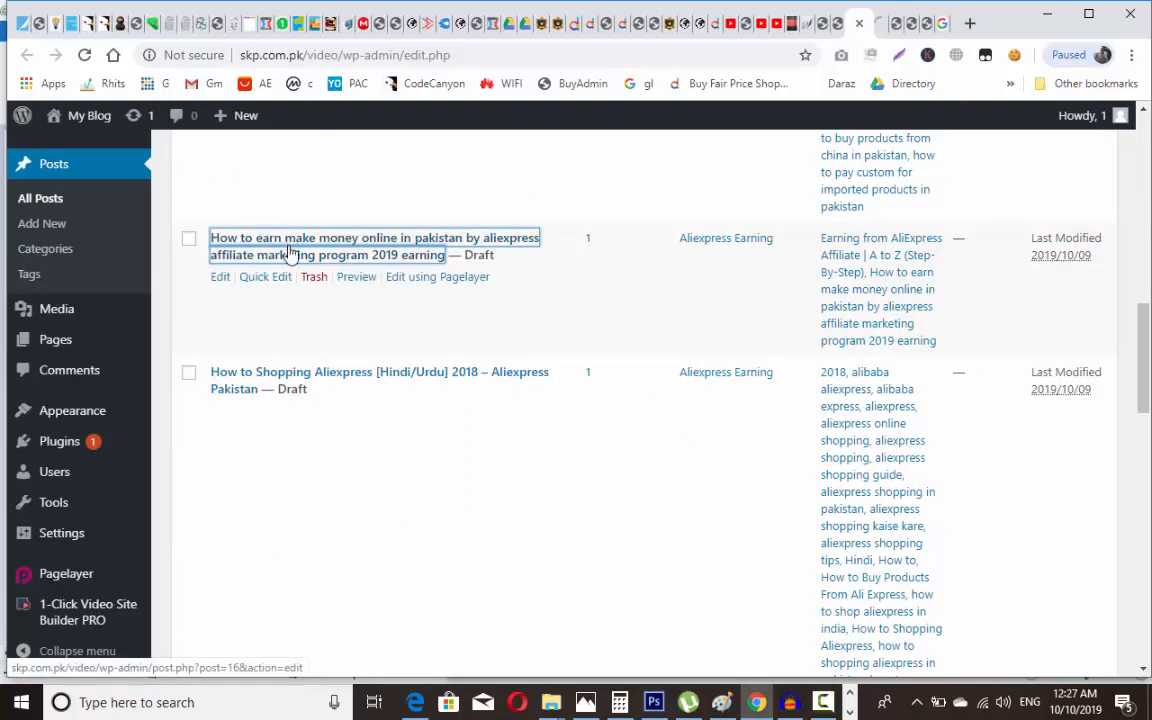
left_click(316, 386)
scroll(316, 386, "down", 5)
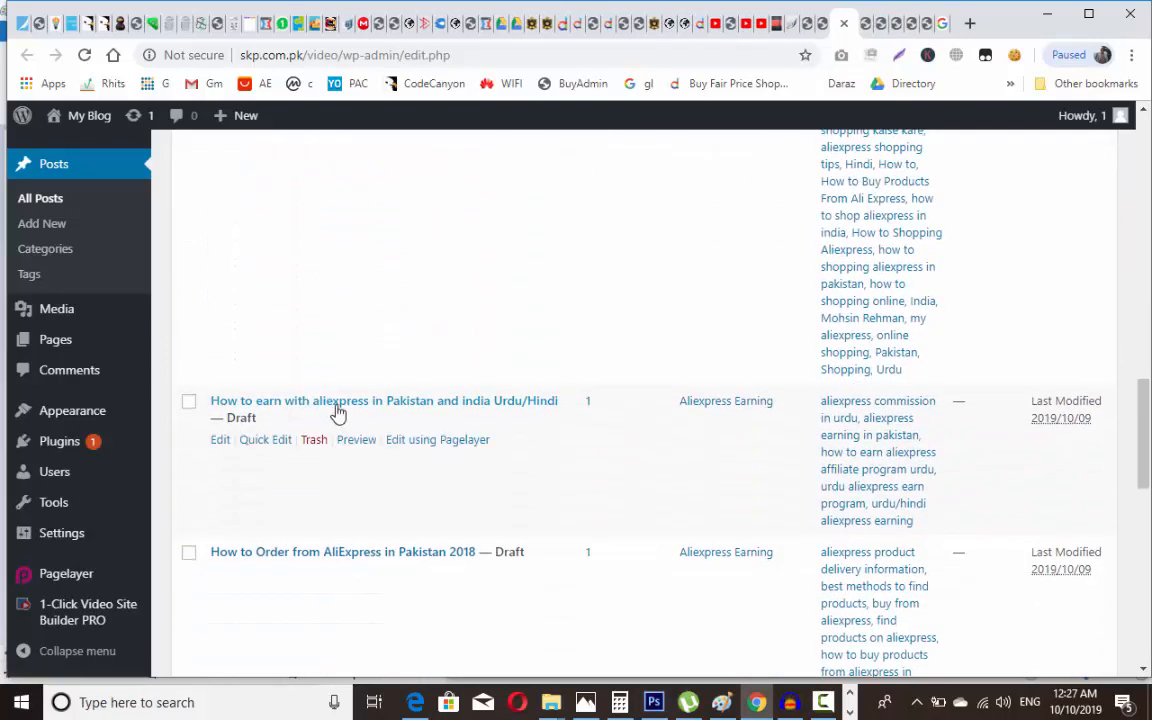
right_click(340, 405)
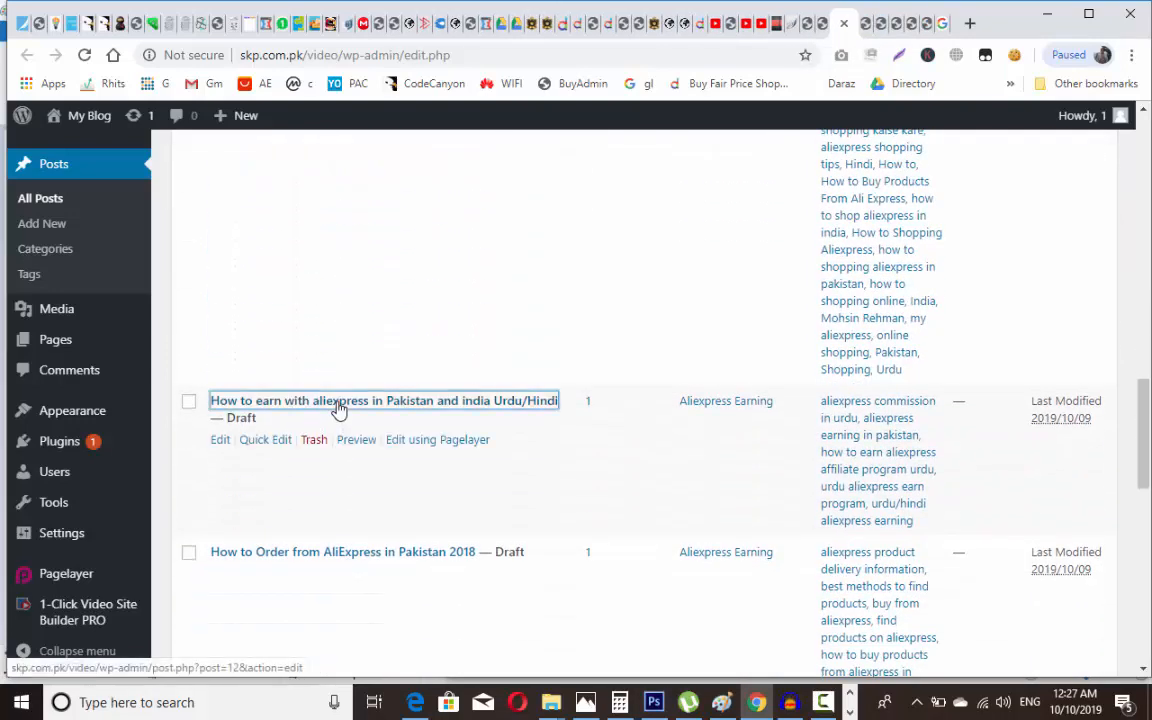
left_click(345, 416)
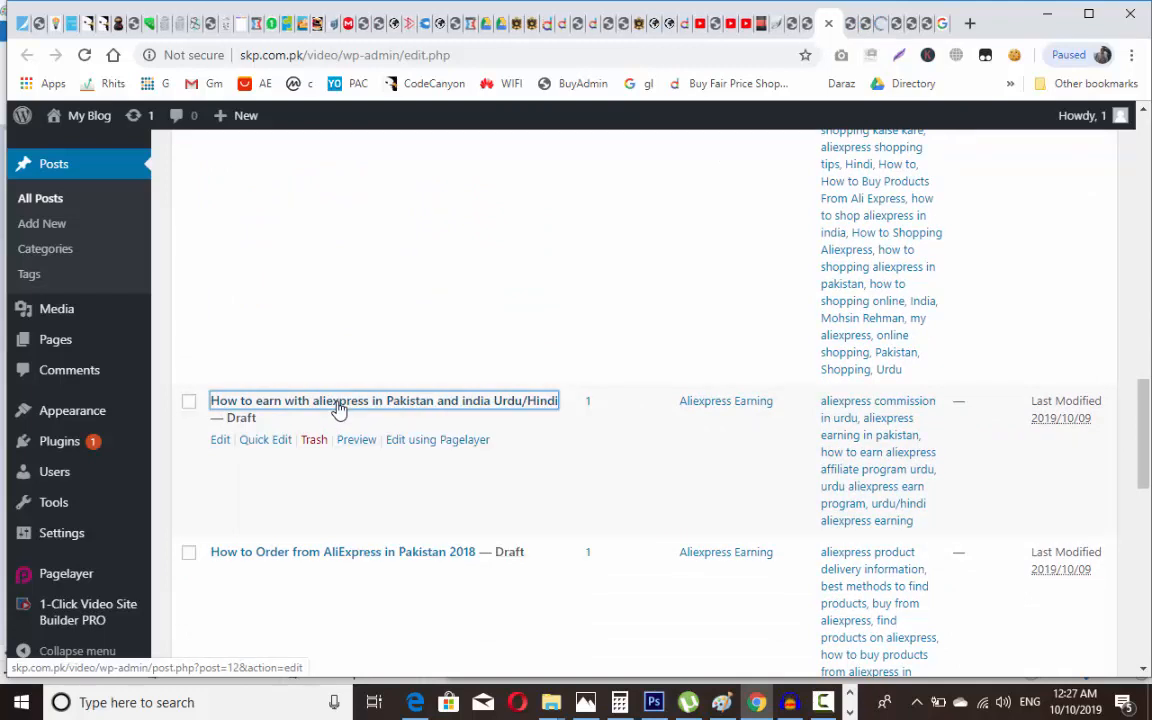
Step: Start publishing the 2019 affiliate, How to Shopping Aliexpress and Pakistan and india posts
left_click(847, 23)
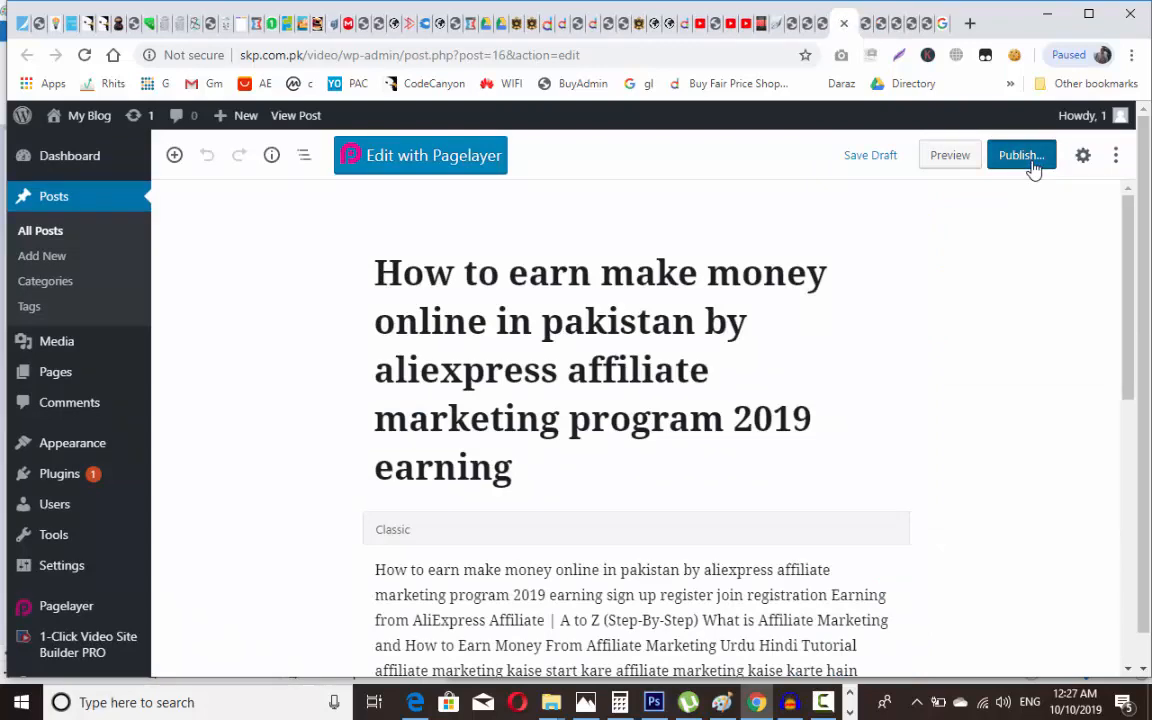
left_click(1030, 163)
key("ctrl+Tab")
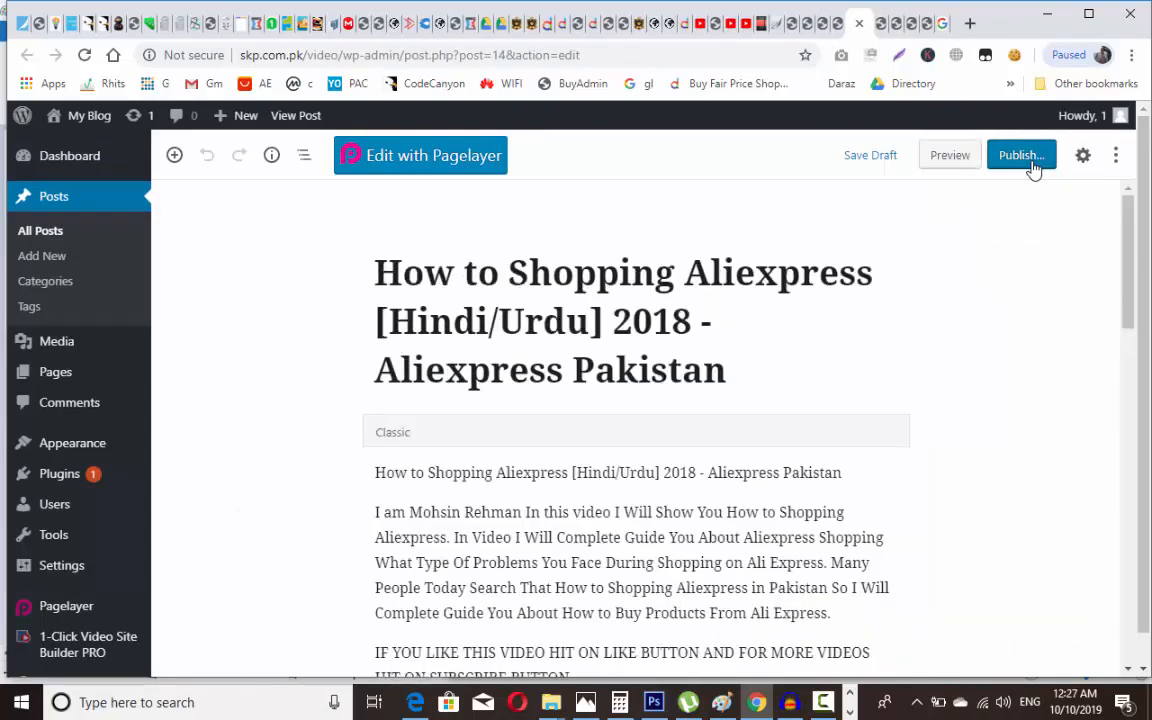
left_click(1025, 157)
key("ctrl+Tab")
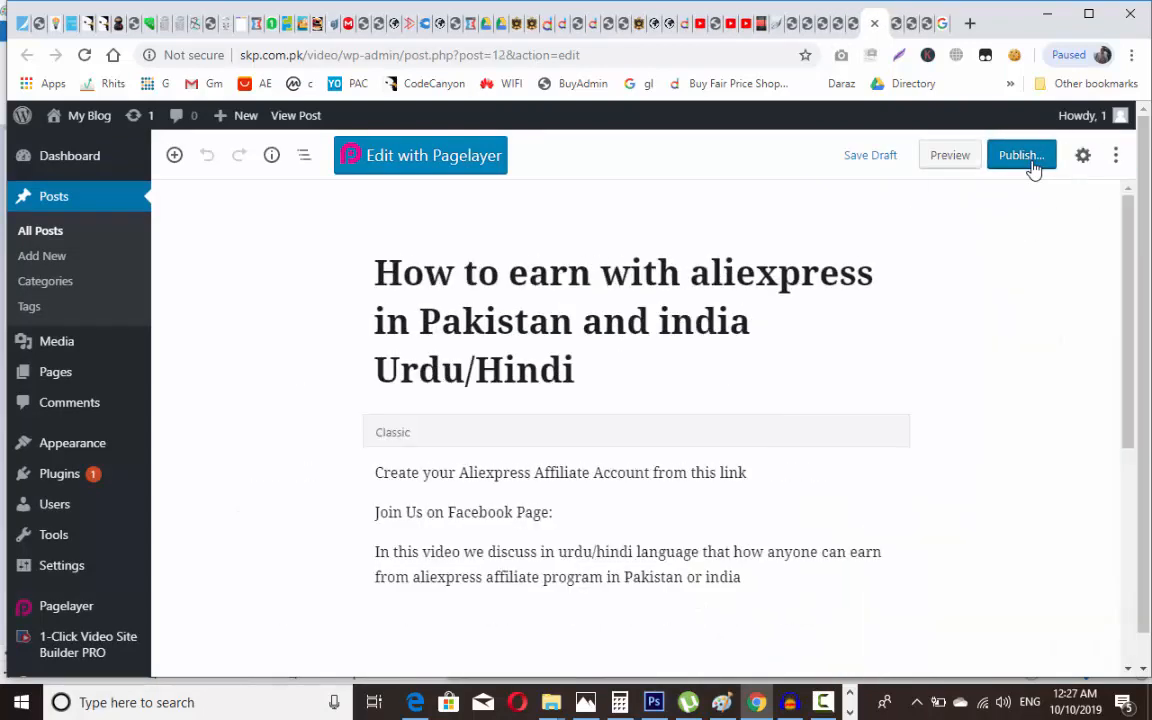
left_click(1030, 160)
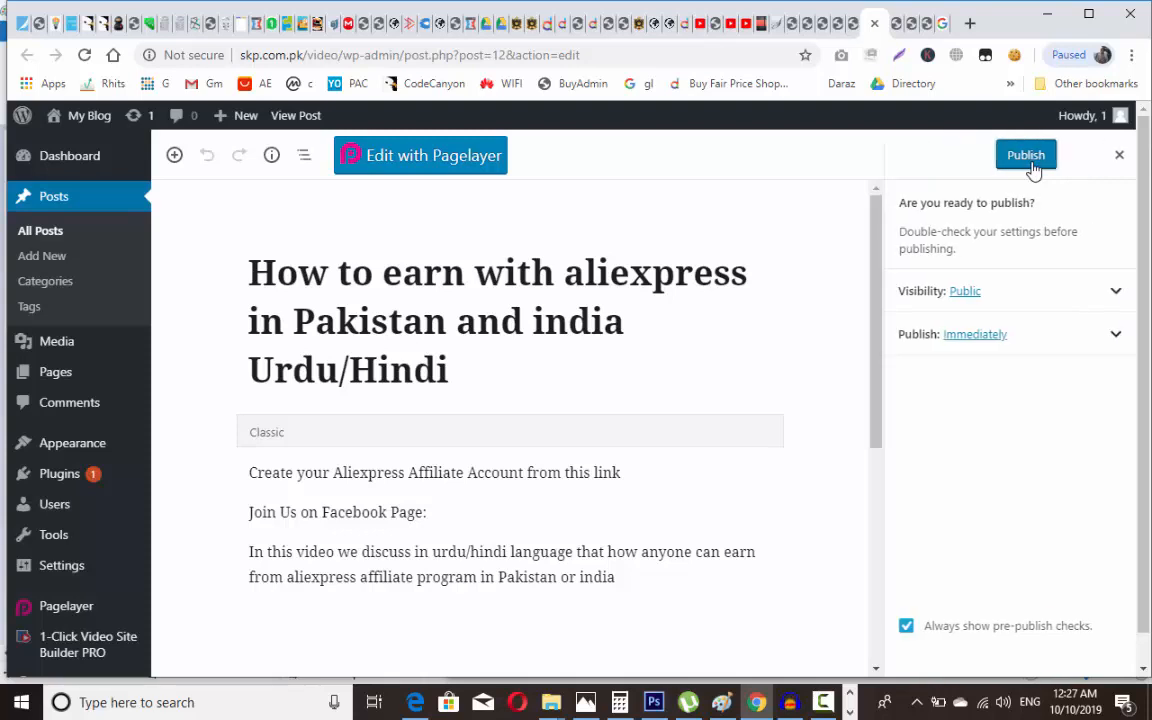
Step: Confirm publishing the How to Sale Promote and deep link aliexpress posts
key("ctrl+Tab")
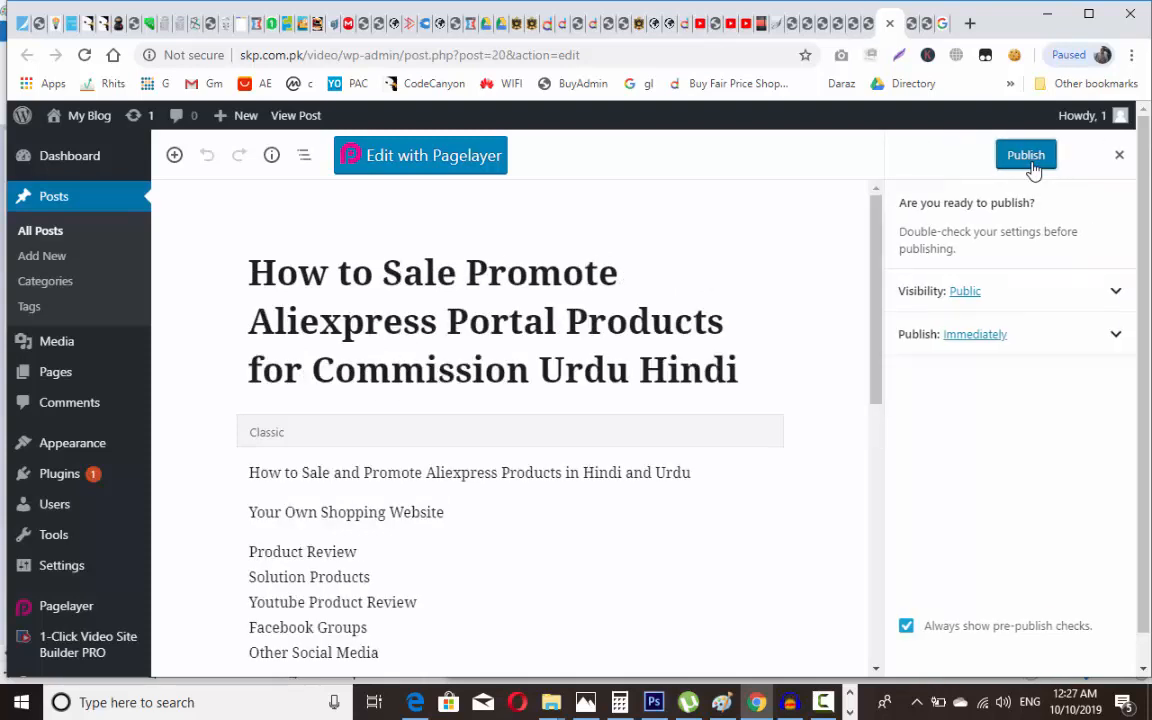
left_click(1031, 164)
key("ctrl+Tab")
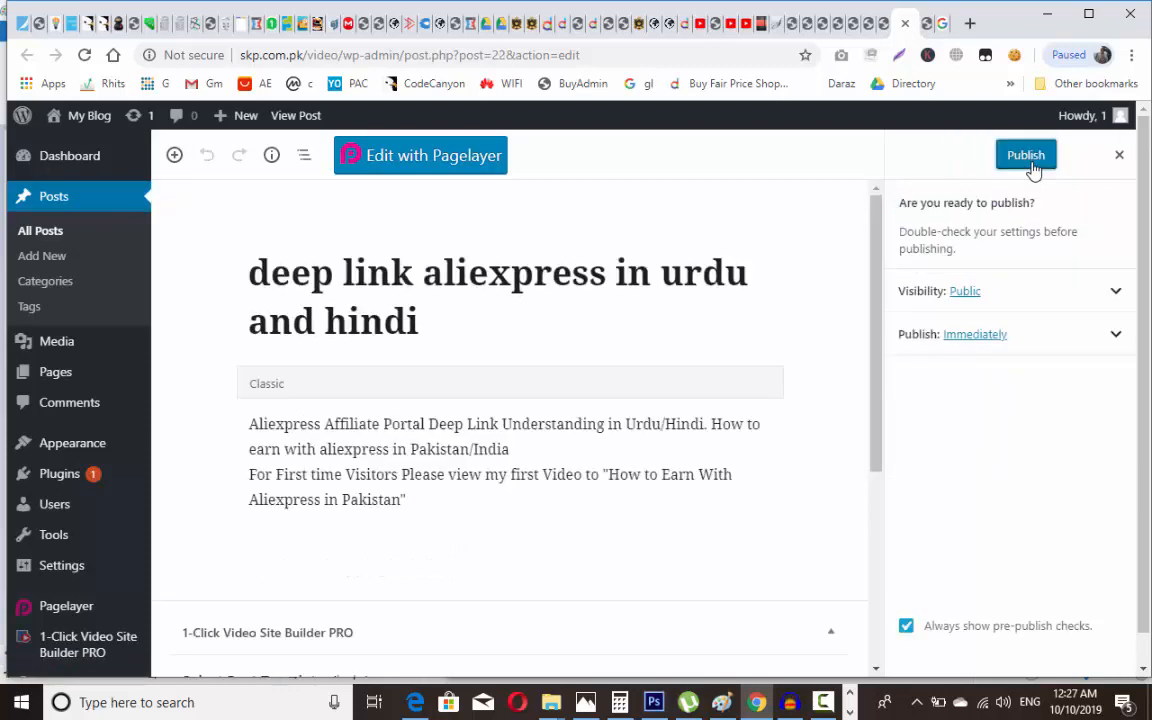
left_click(1028, 156)
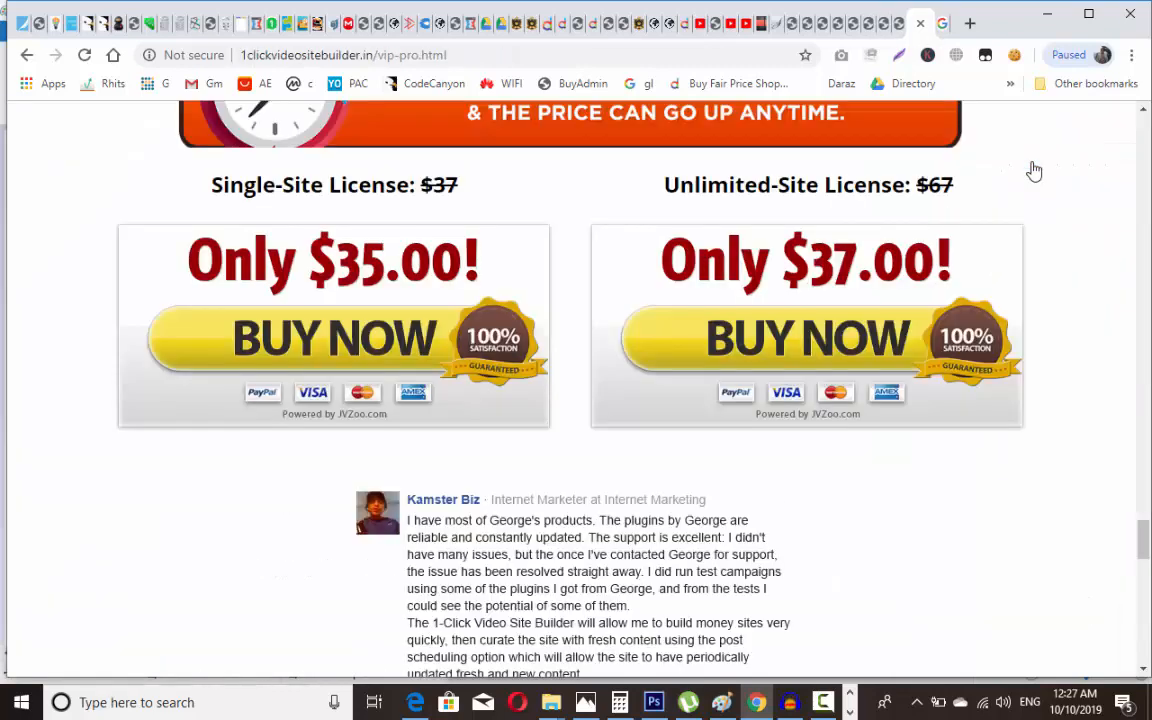
Step: Copy the site address skp.com.pk/video into a new browser tab
key("ctrl+shift+Tab")
key("ctrl+shift+Tab")
key("ctrl+shift+Tab")
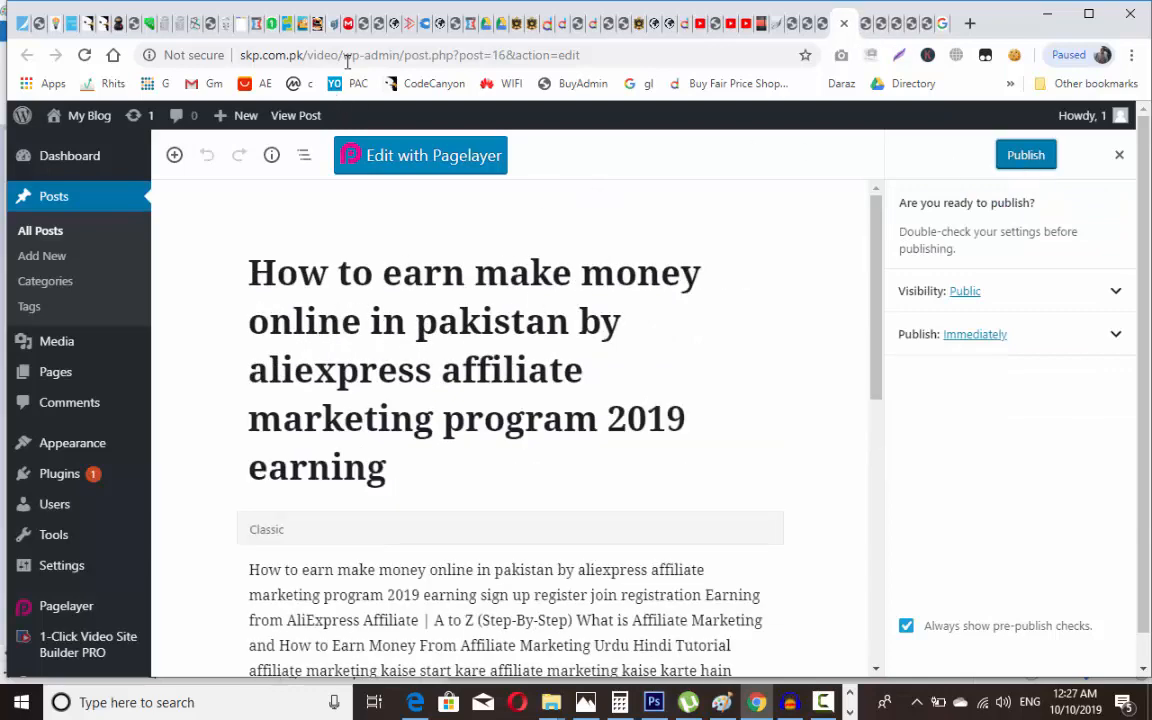
left_click_drag(338, 55, 236, 55)
key("ctrl+c")
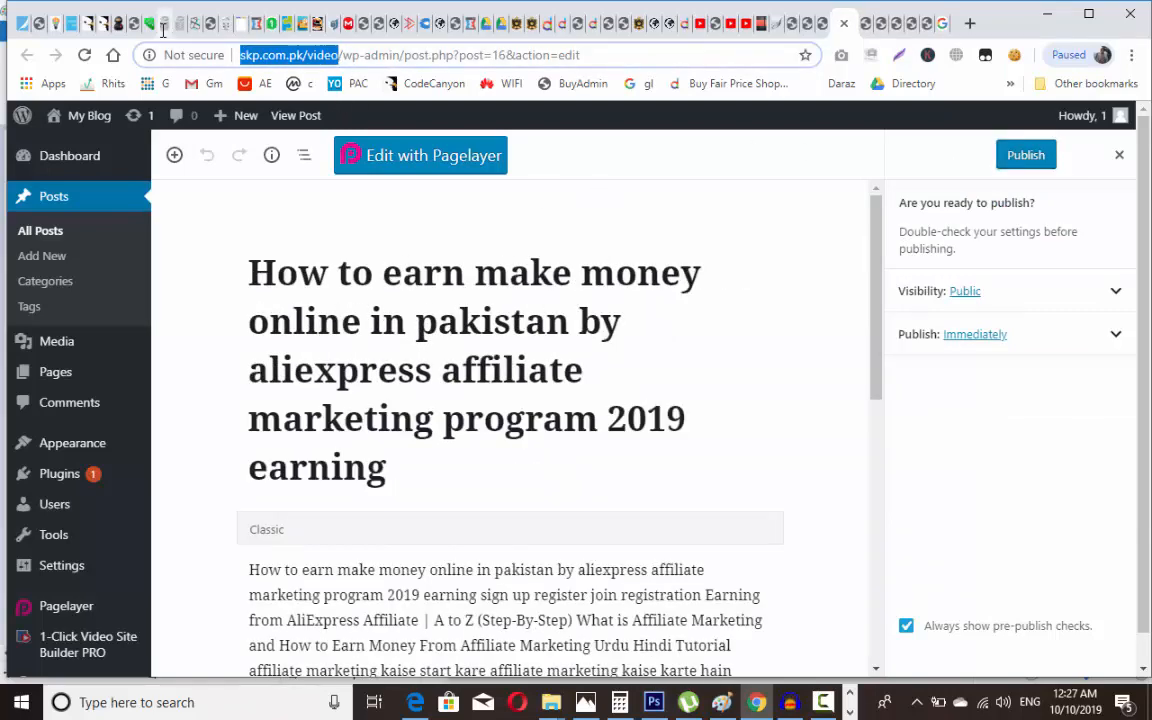
left_click(969, 25)
Step: Load skp.com.pk/video and scroll to the deep link aliexpress post and Recent Posts list
key("ctrl+v")
key("Return")
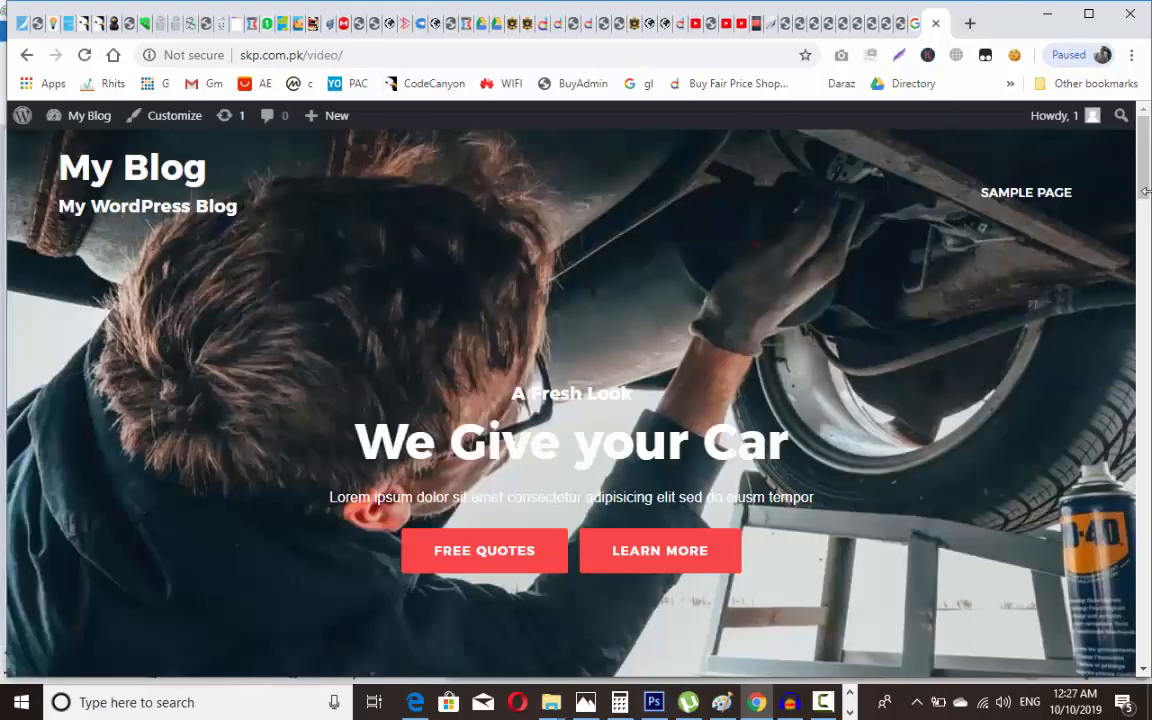
left_click_drag(1145, 162, 1143, 280)
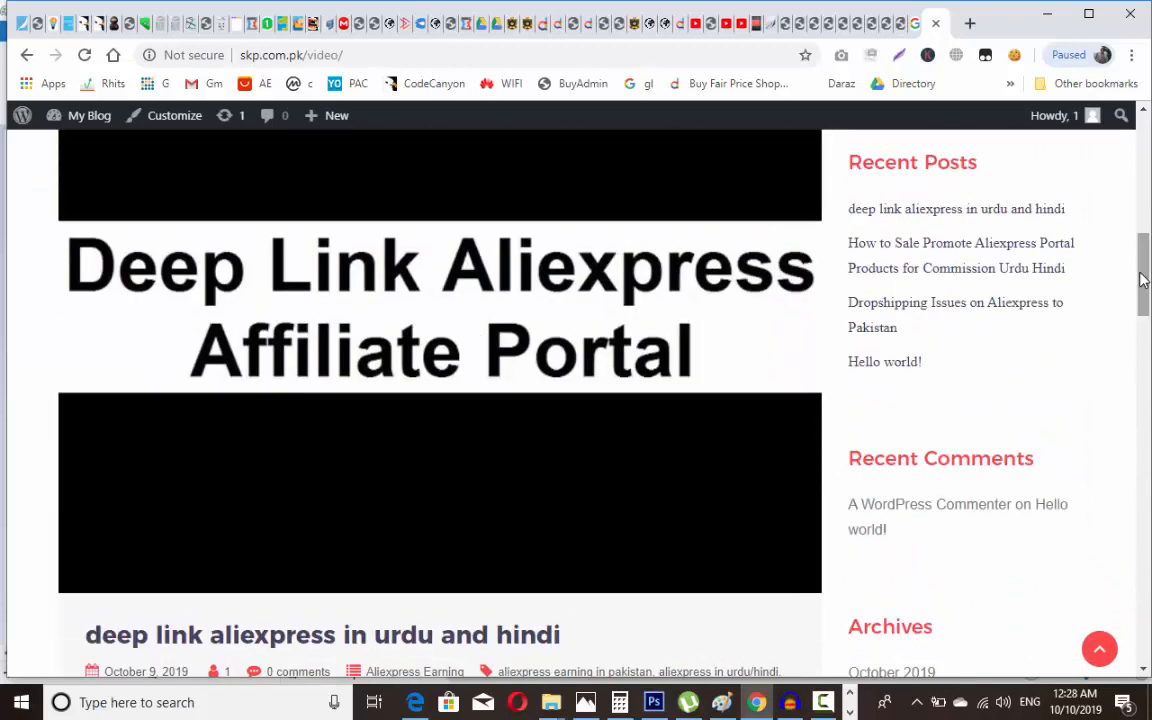
Step: Close the blog front page and sales page tabs, keeping the published post in a background tab
left_click(916, 24)
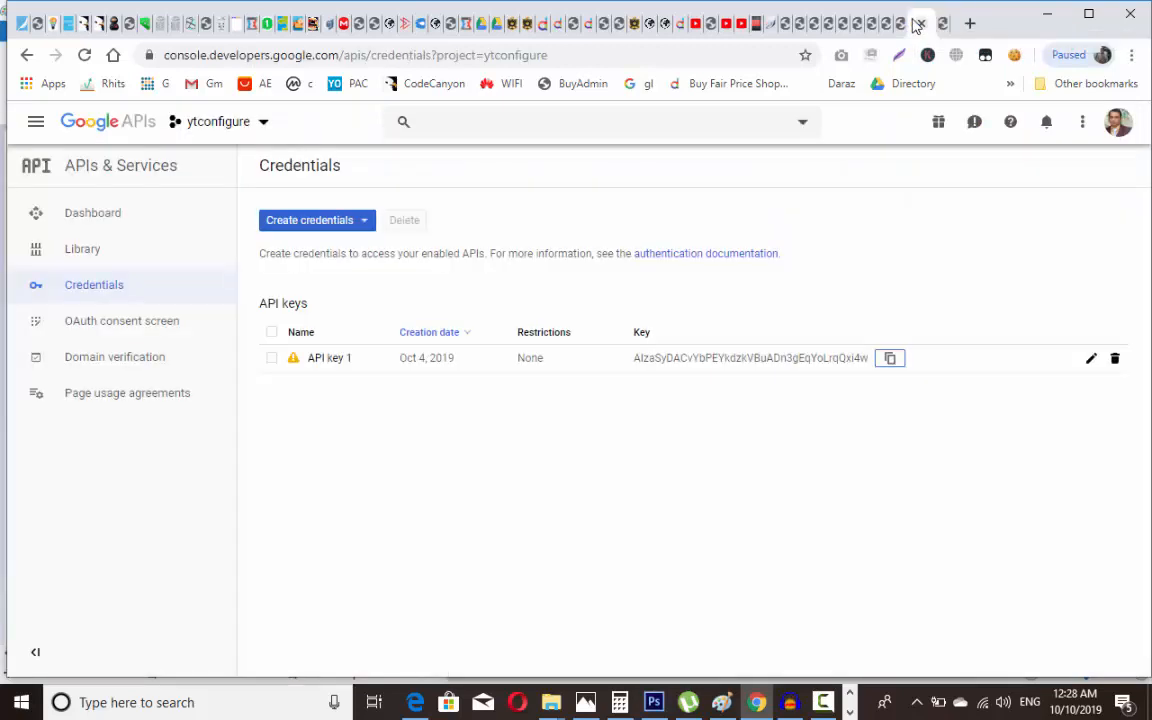
left_click(941, 24)
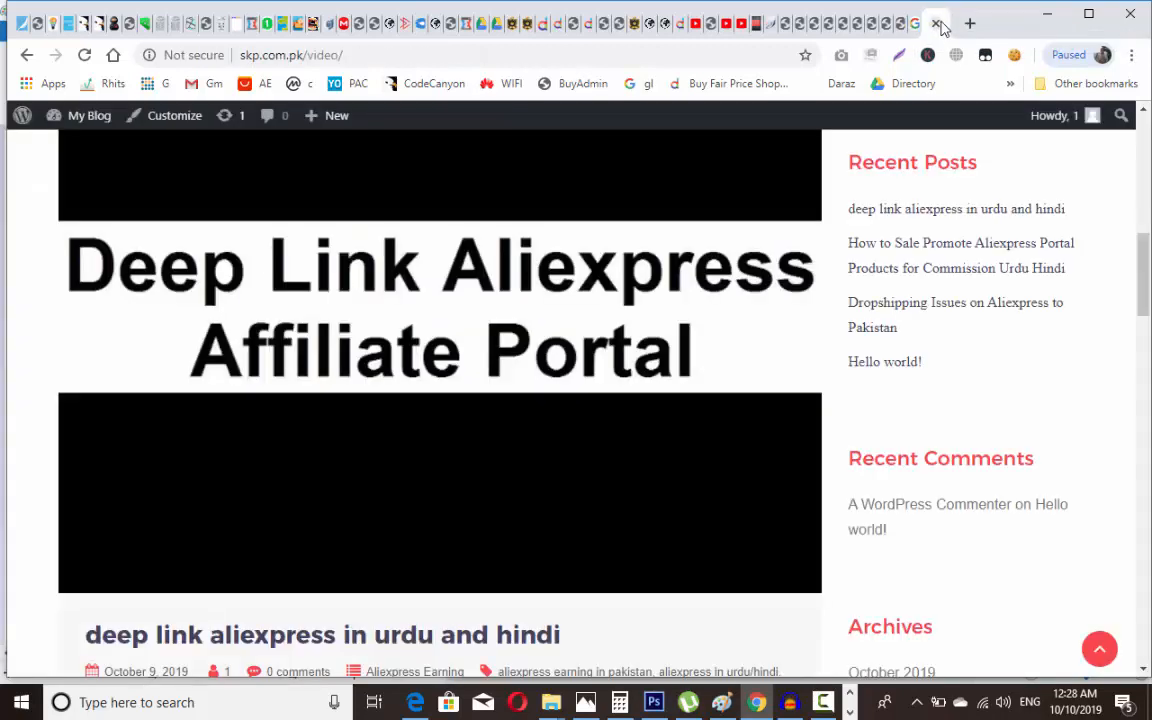
left_click(937, 24)
left_click(894, 24)
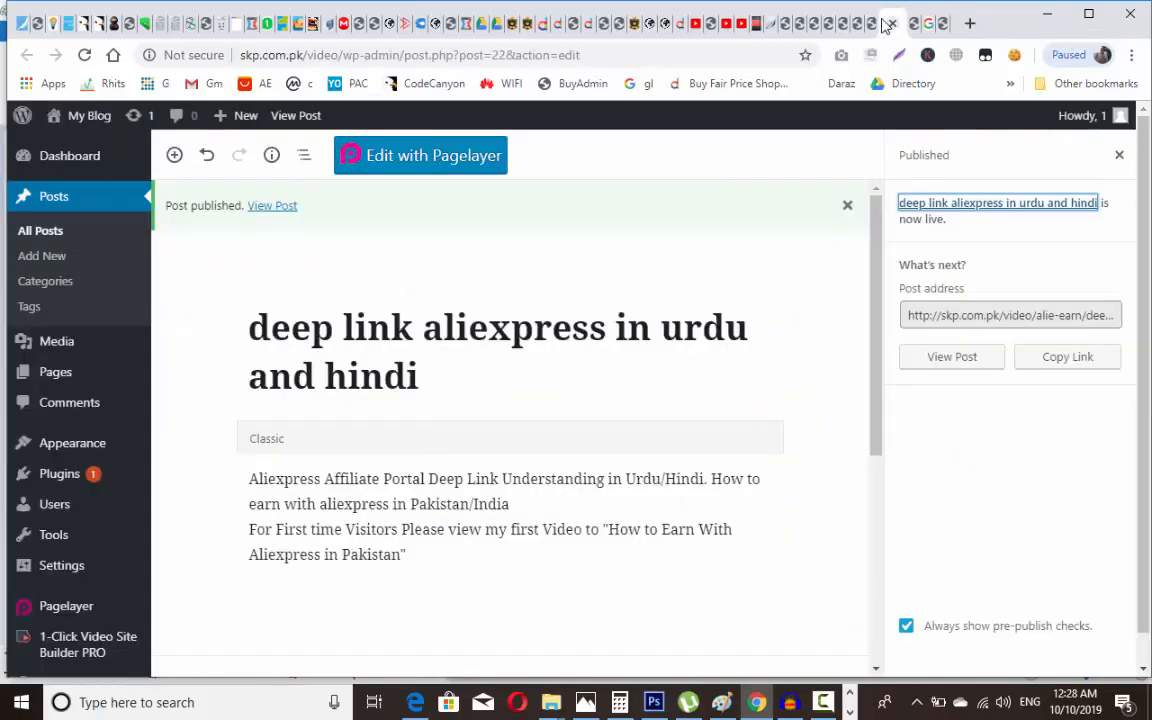
middle_click(292, 212)
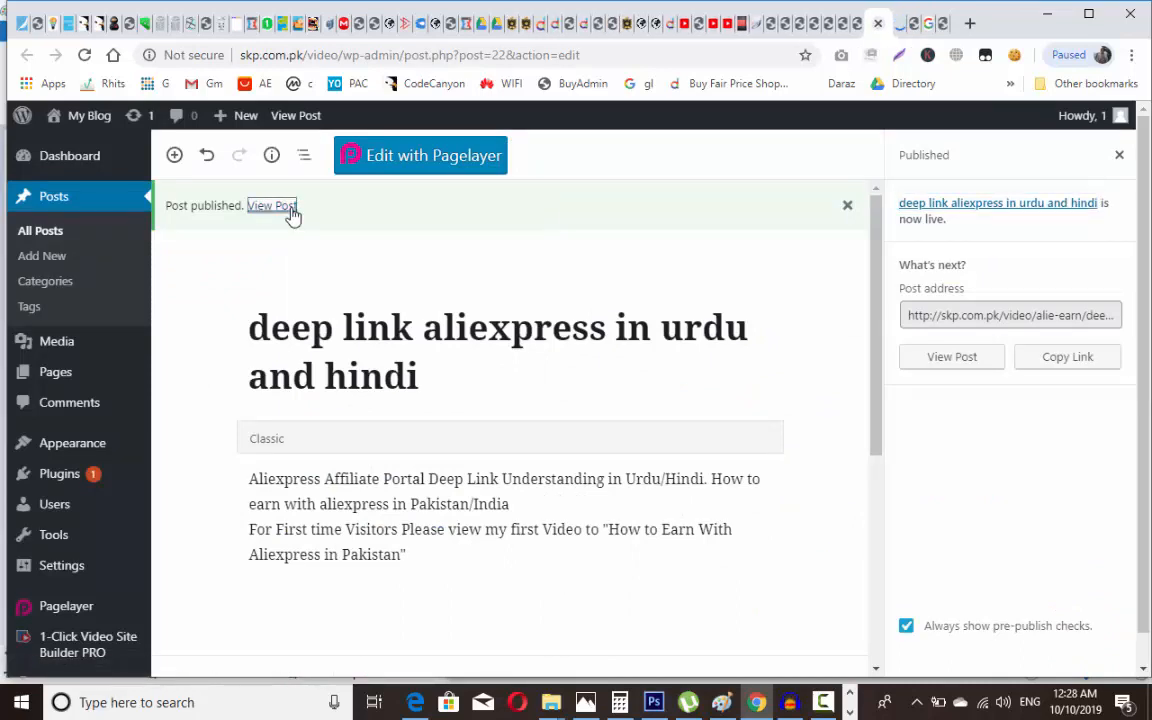
Step: Close the leftover post editor tabs and publish 'How to earn with aliexpress in Pakistan and india Urdu/Hindi'
key("ctrl+w")
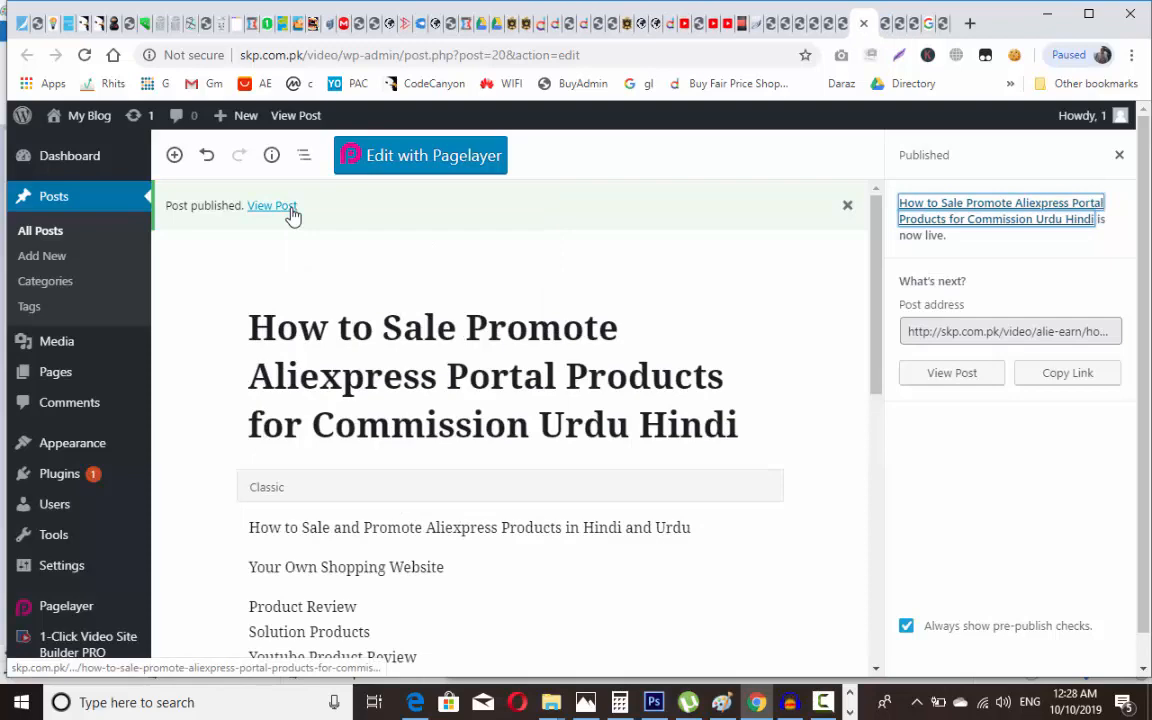
key("ctrl+w")
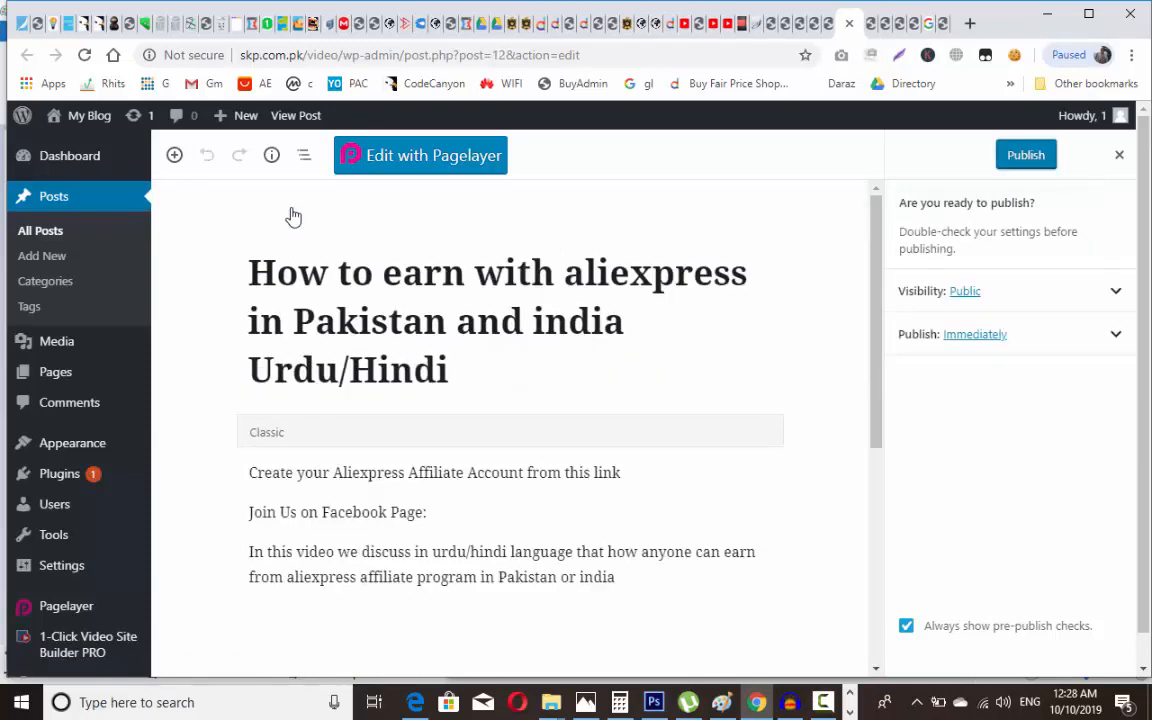
key("ctrl+w")
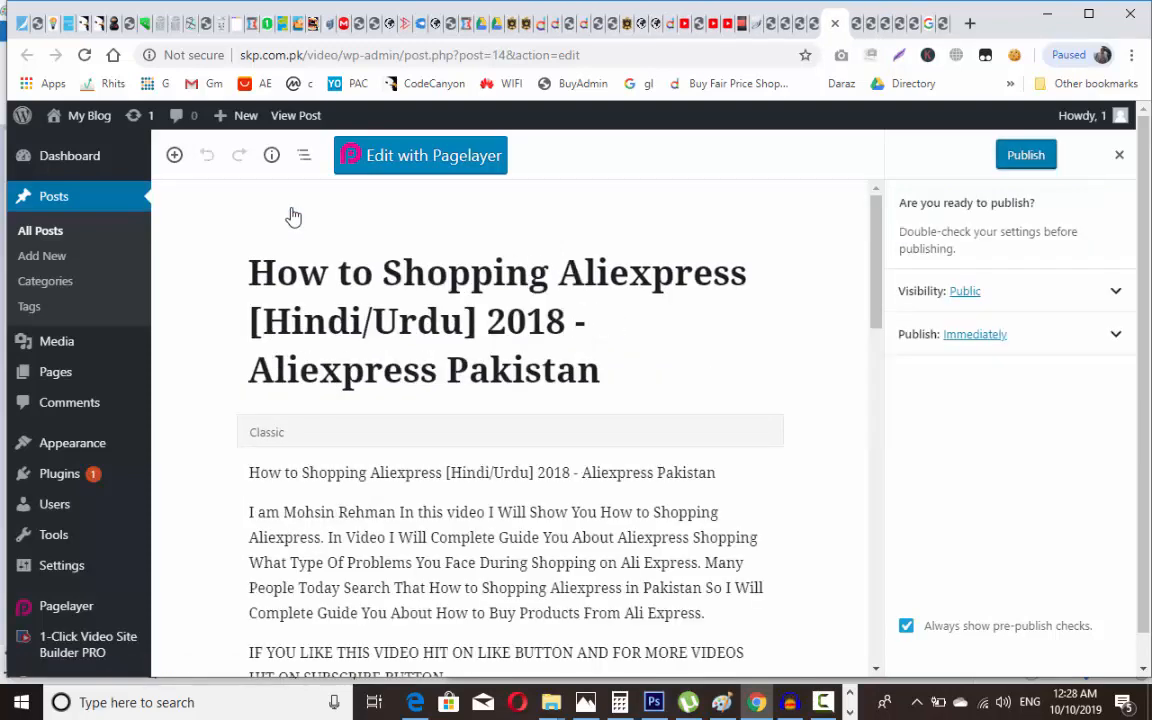
key("ctrl+w")
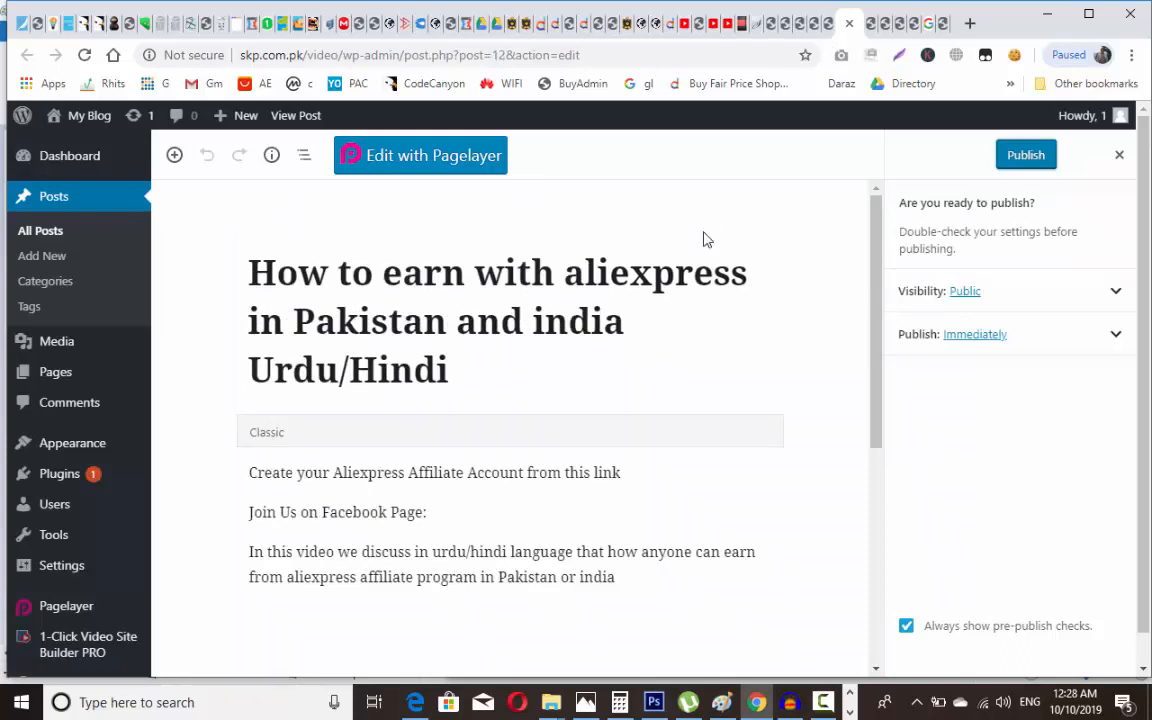
left_click(1017, 160)
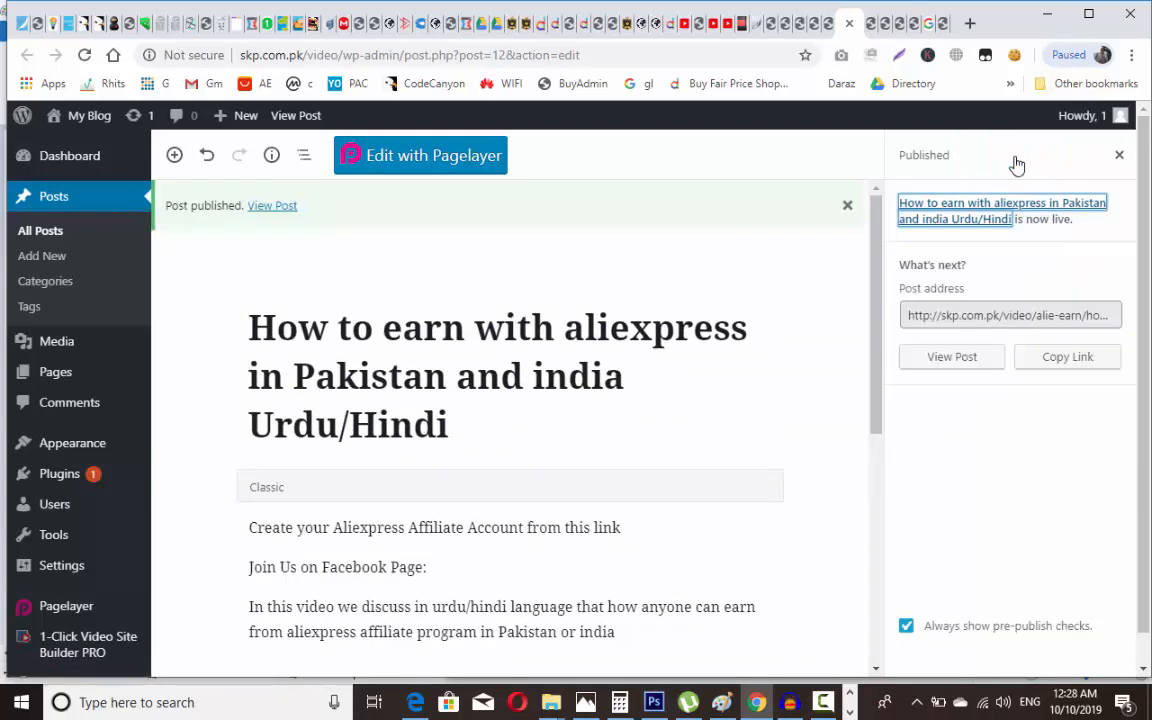
Step: View the How to earn post on the live site, scroll through it, and go back
left_click(272, 210)
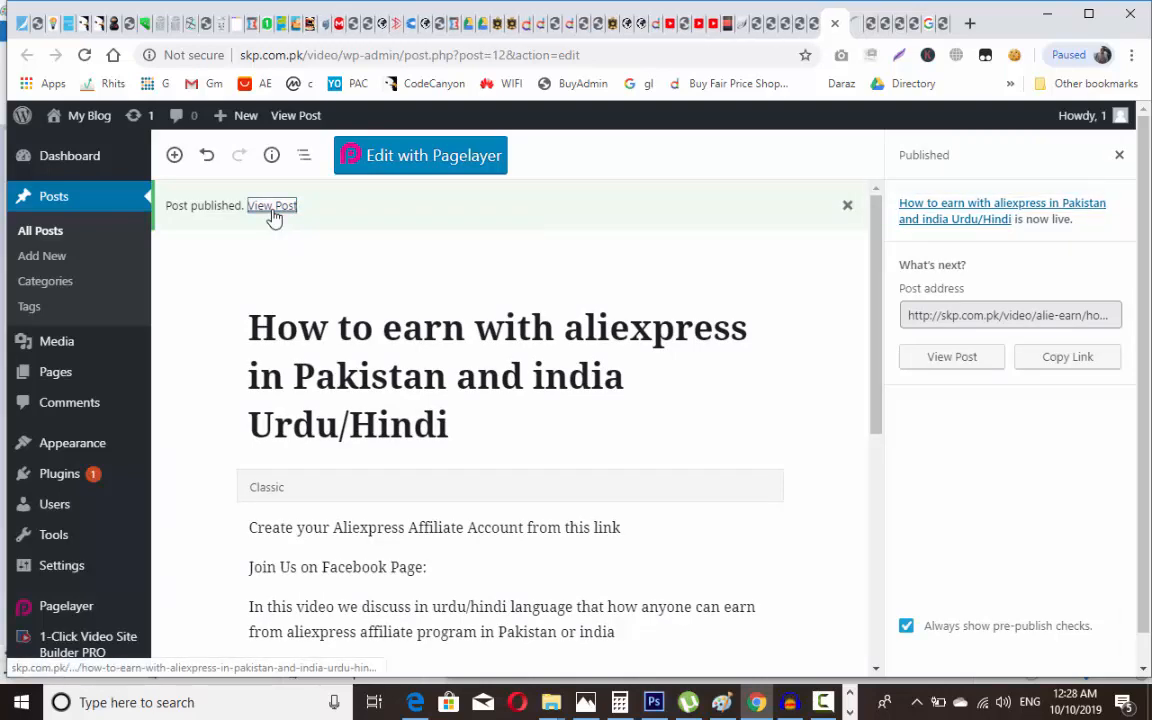
scroll(274, 218, "down", 3)
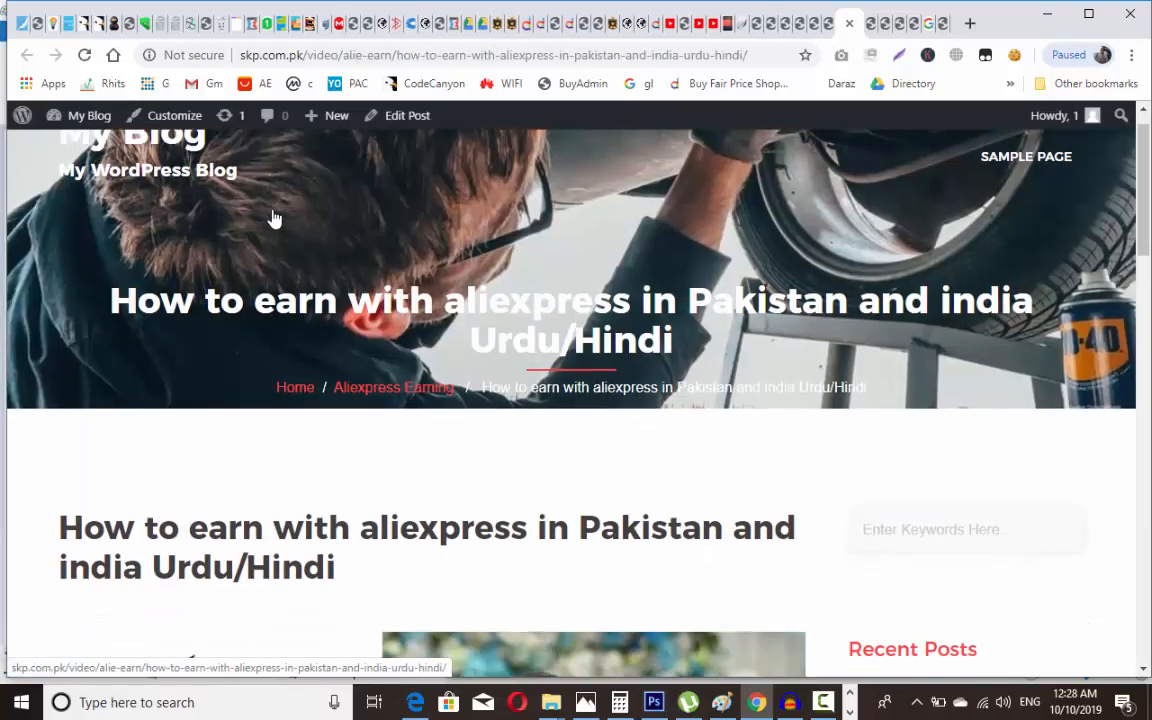
scroll(274, 218, "down", 6)
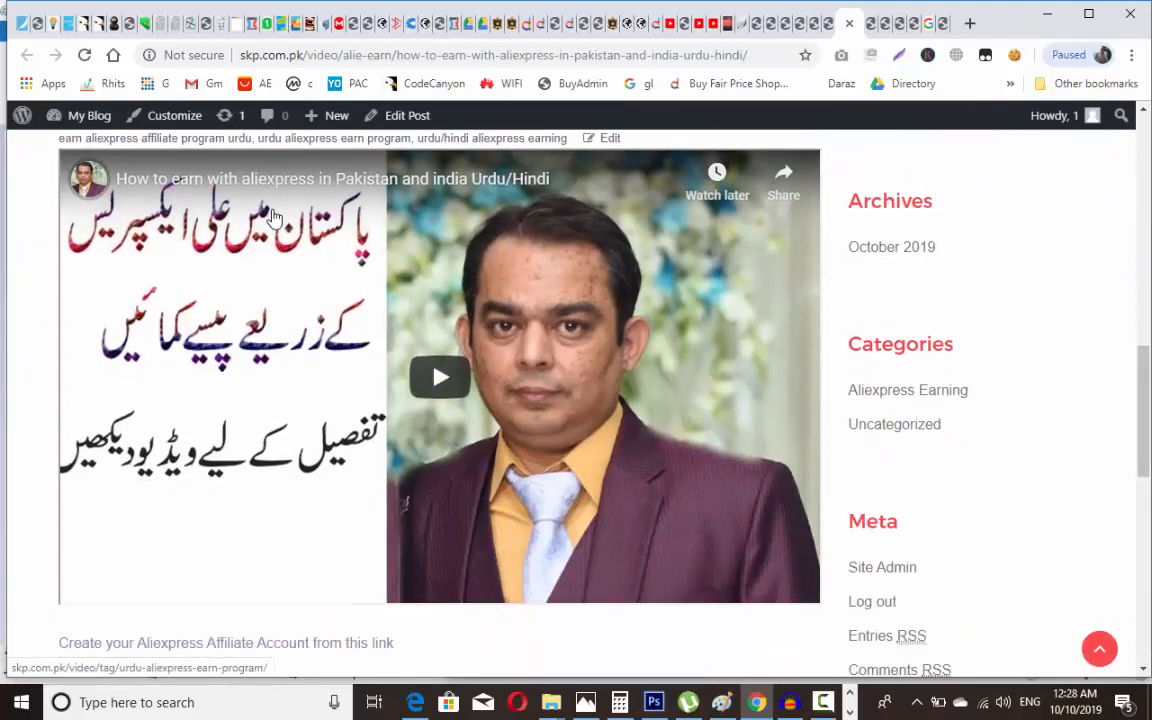
scroll(274, 218, "down", 5)
scroll(274, 218, "up", 2)
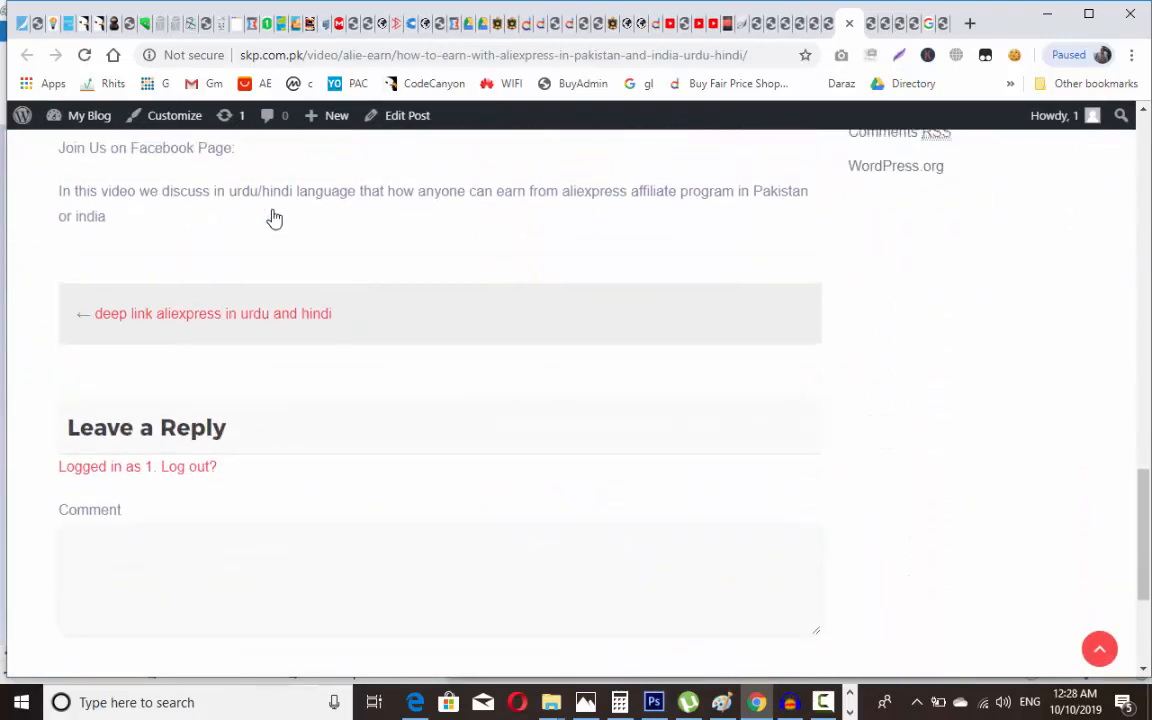
scroll(274, 218, "down", 4)
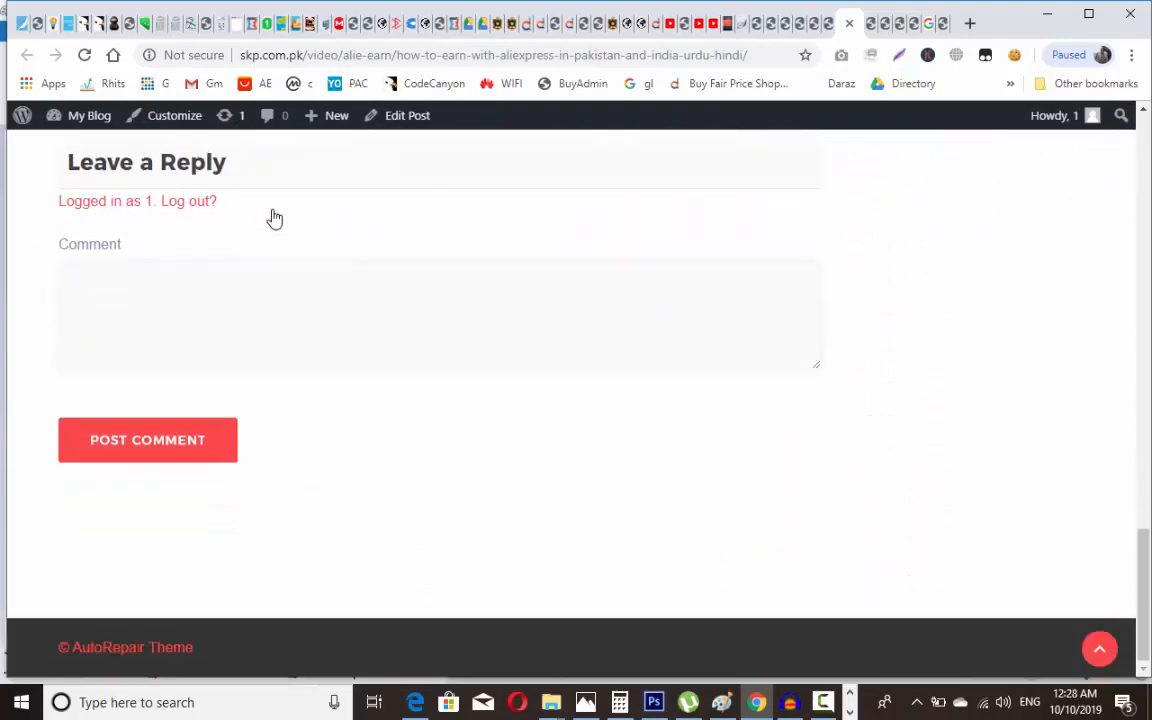
scroll(274, 218, "up", 1)
scroll(274, 218, "up", 3)
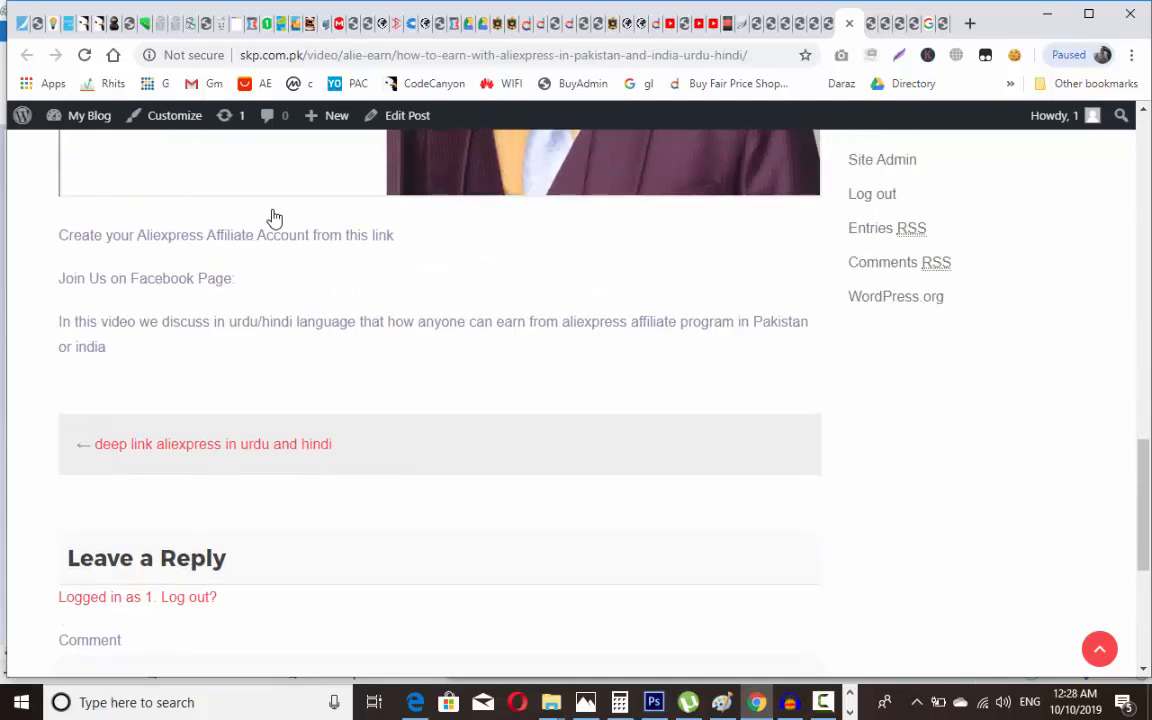
key("alt+Left")
scroll(274, 218, "down", 3)
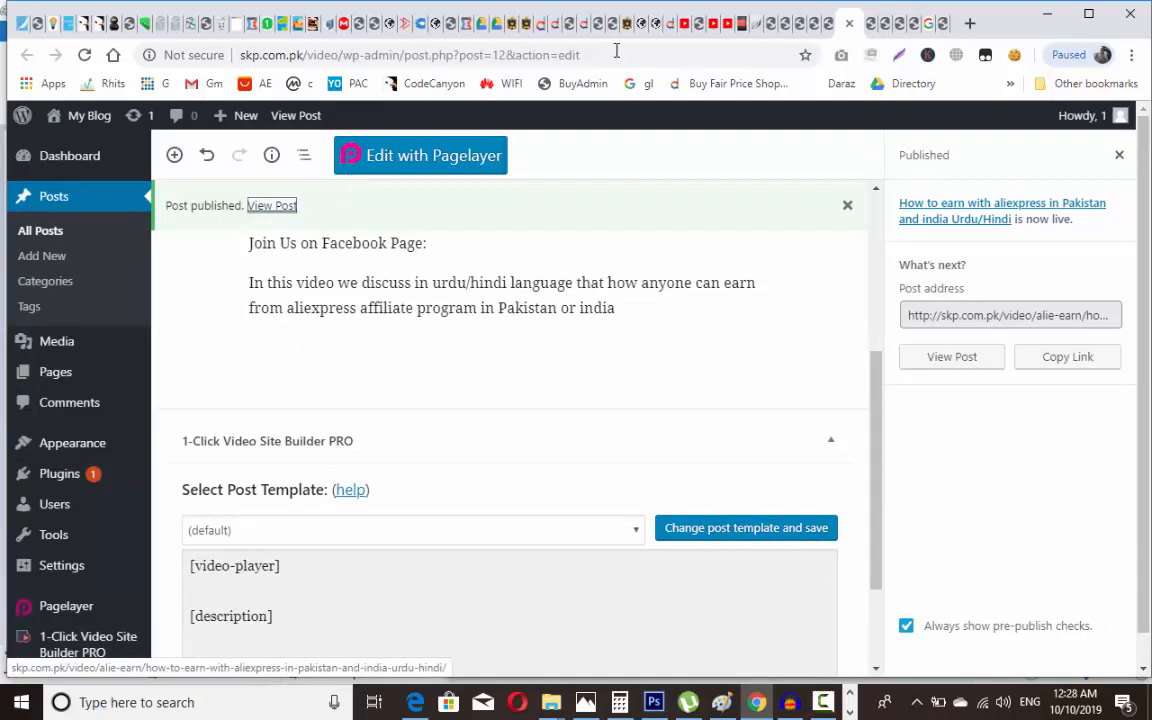
Step: Review the live How to Sale Promote post, then open the deep link post's live page
left_click(866, 28)
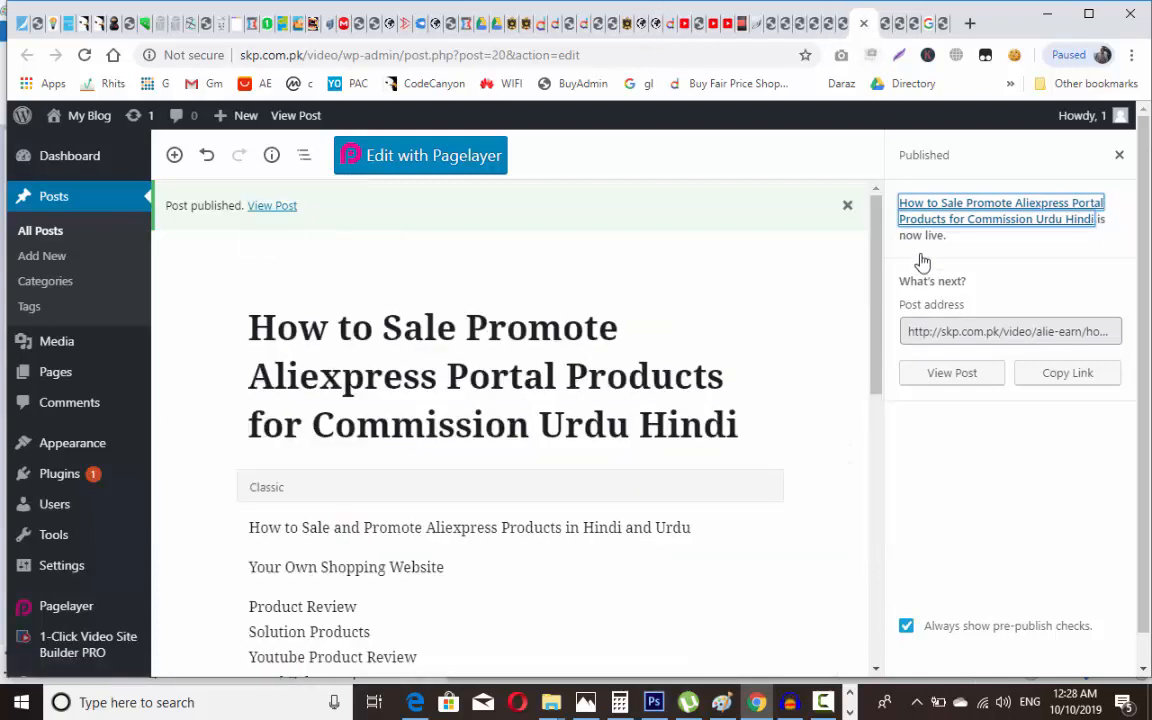
left_click(284, 214)
left_click(271, 206)
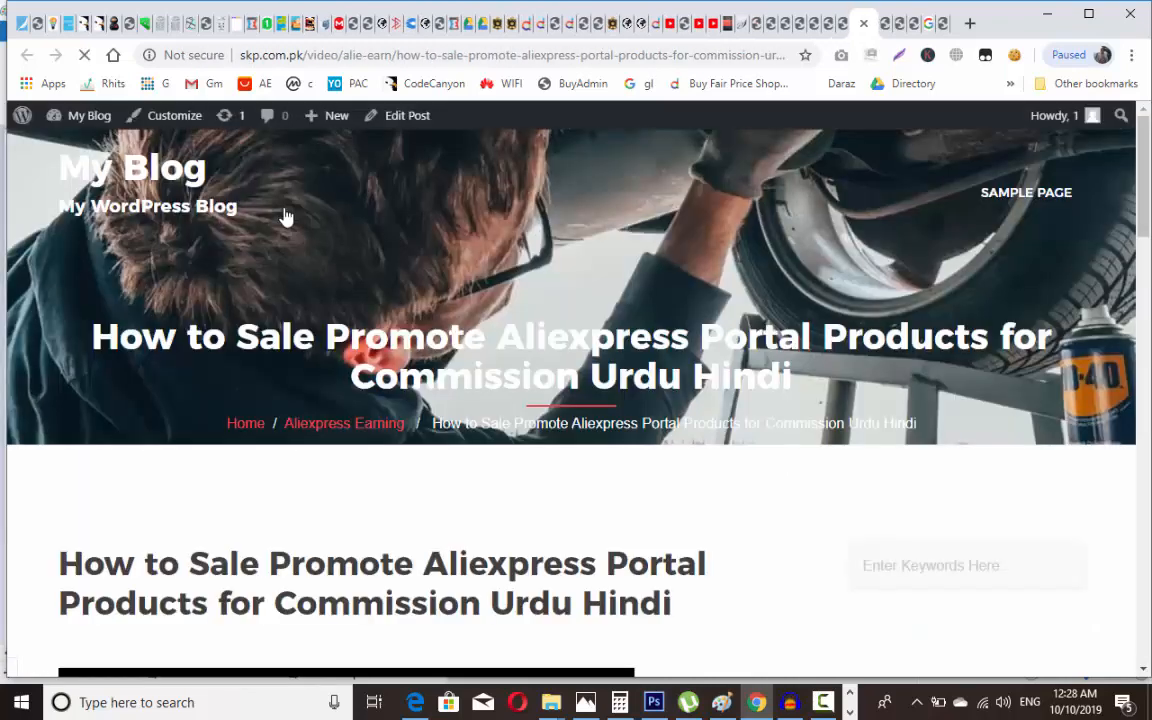
scroll(285, 215, "down", 4)
scroll(285, 215, "down", 5)
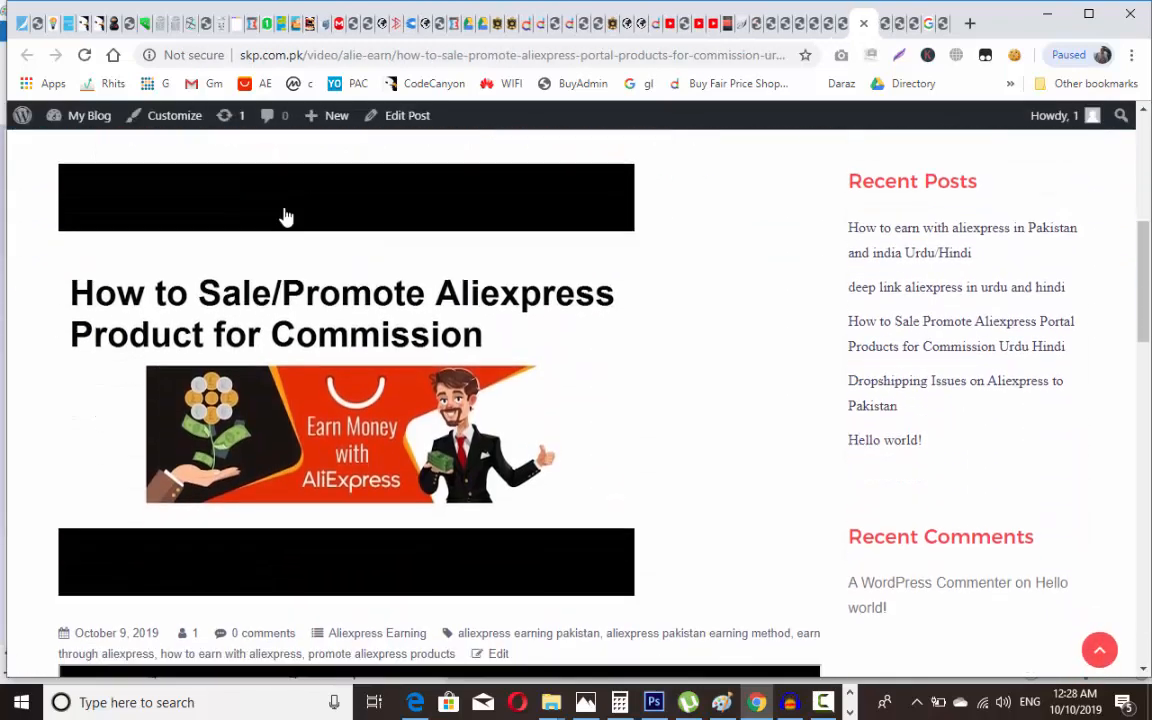
scroll(285, 215, "down", 8)
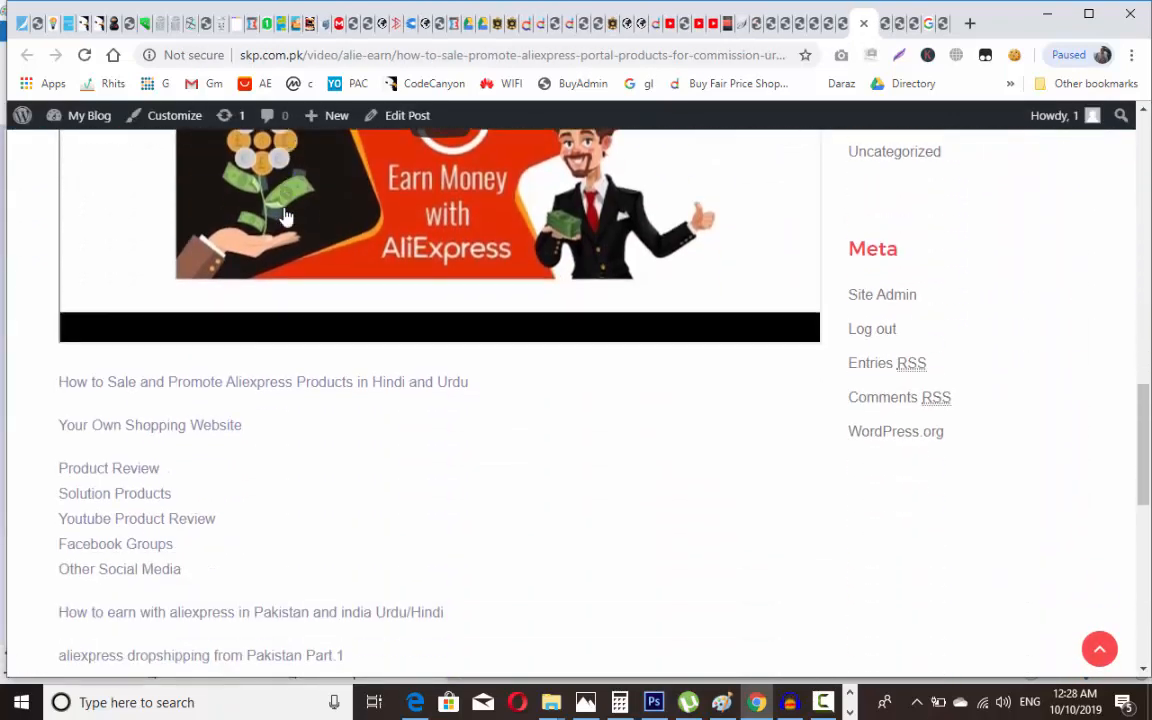
key("alt+Left")
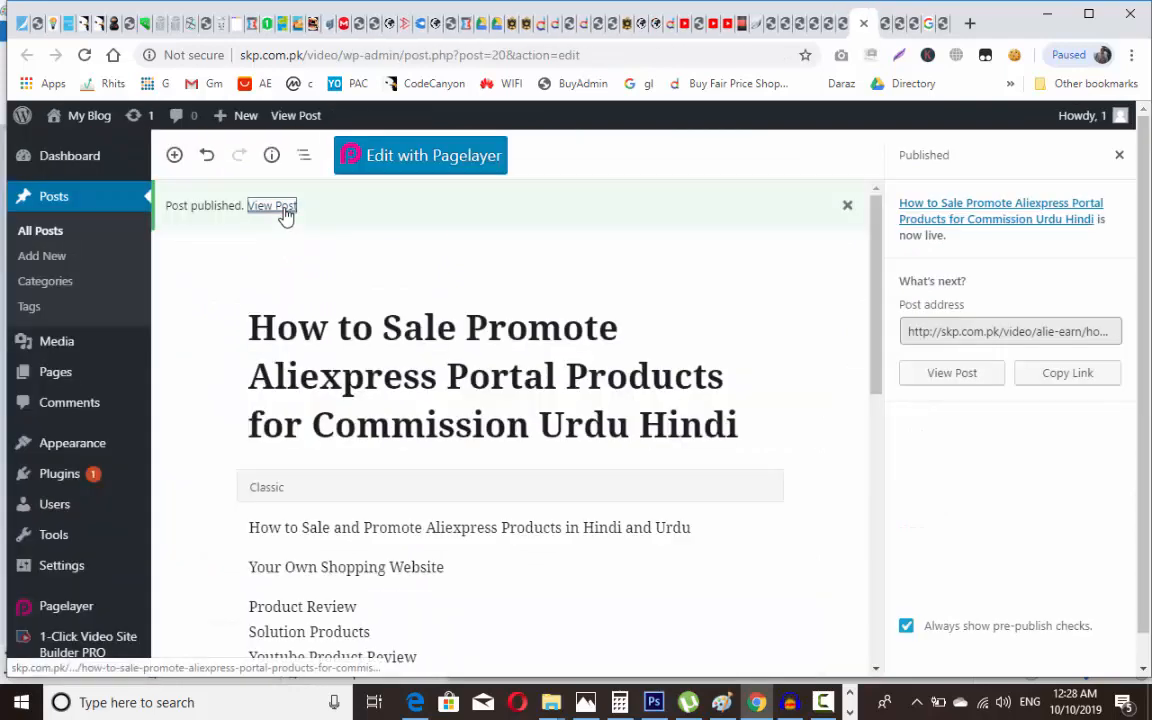
key("alt+Left")
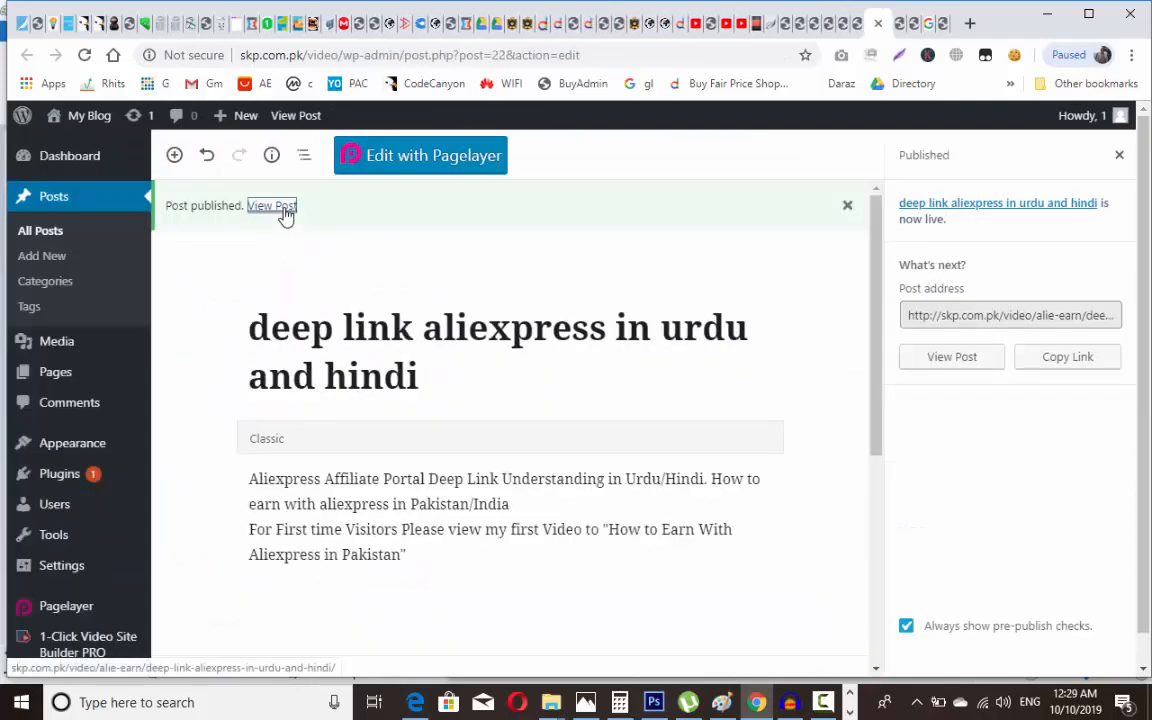
left_click(272, 206)
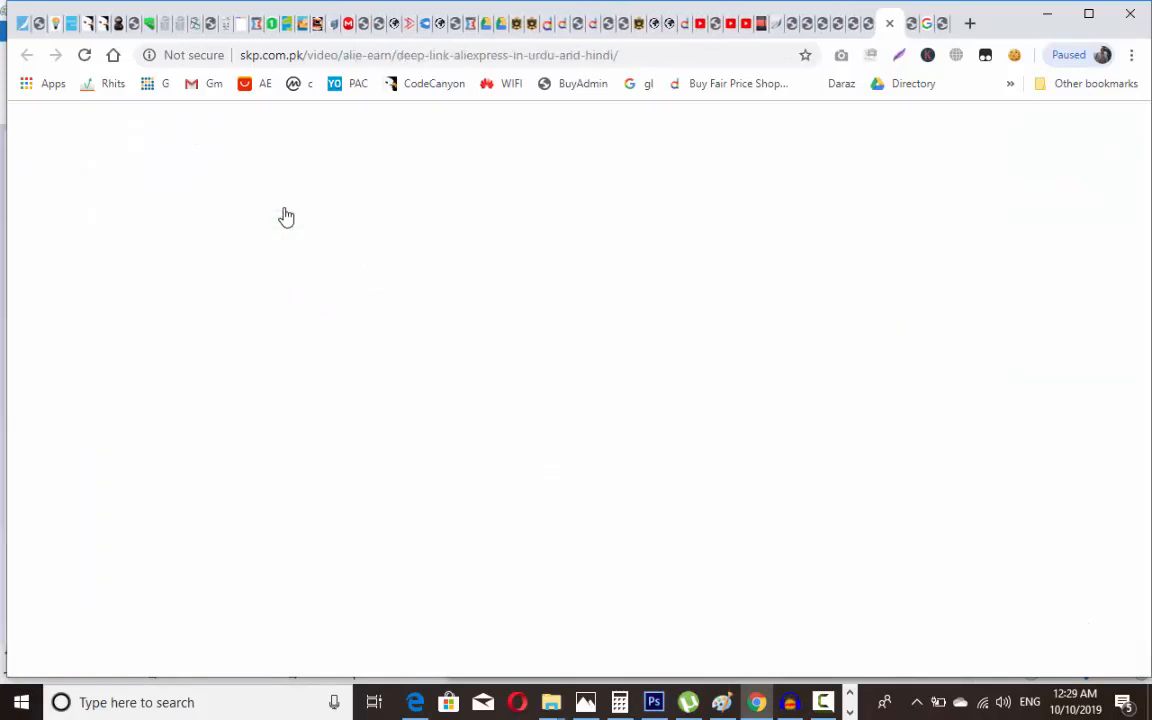
Step: Close the deep link post page, the sales page and other leftover tabs
key("ctrl+w")
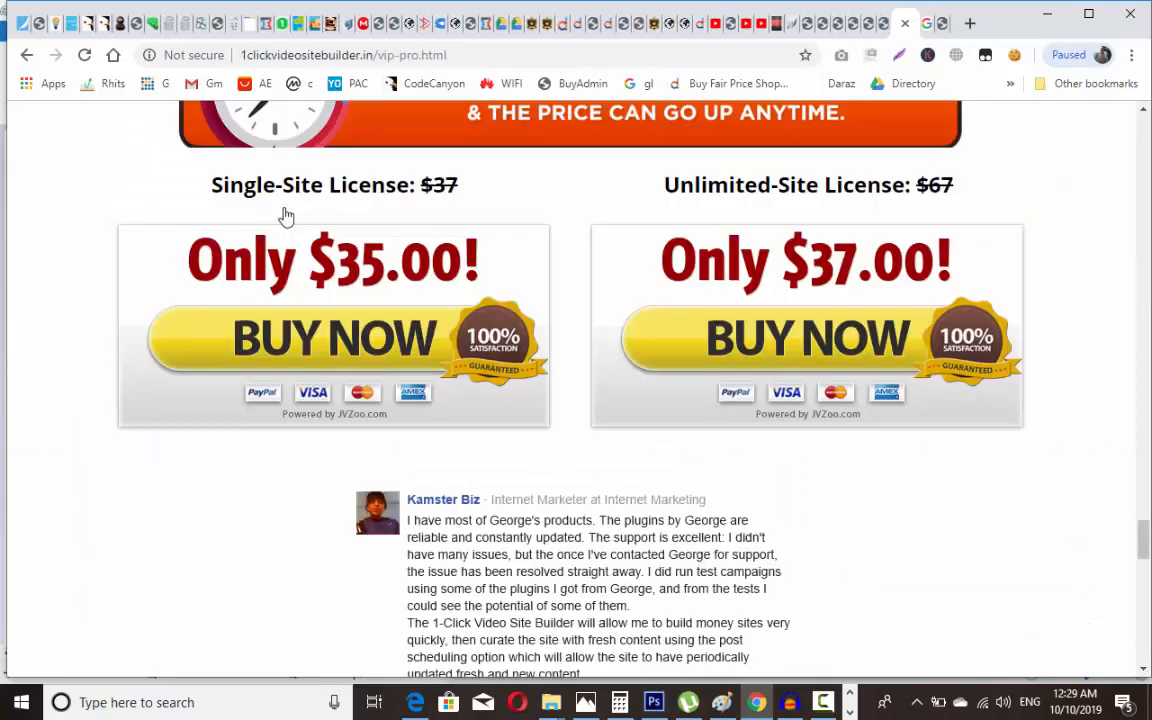
key("ctrl+w")
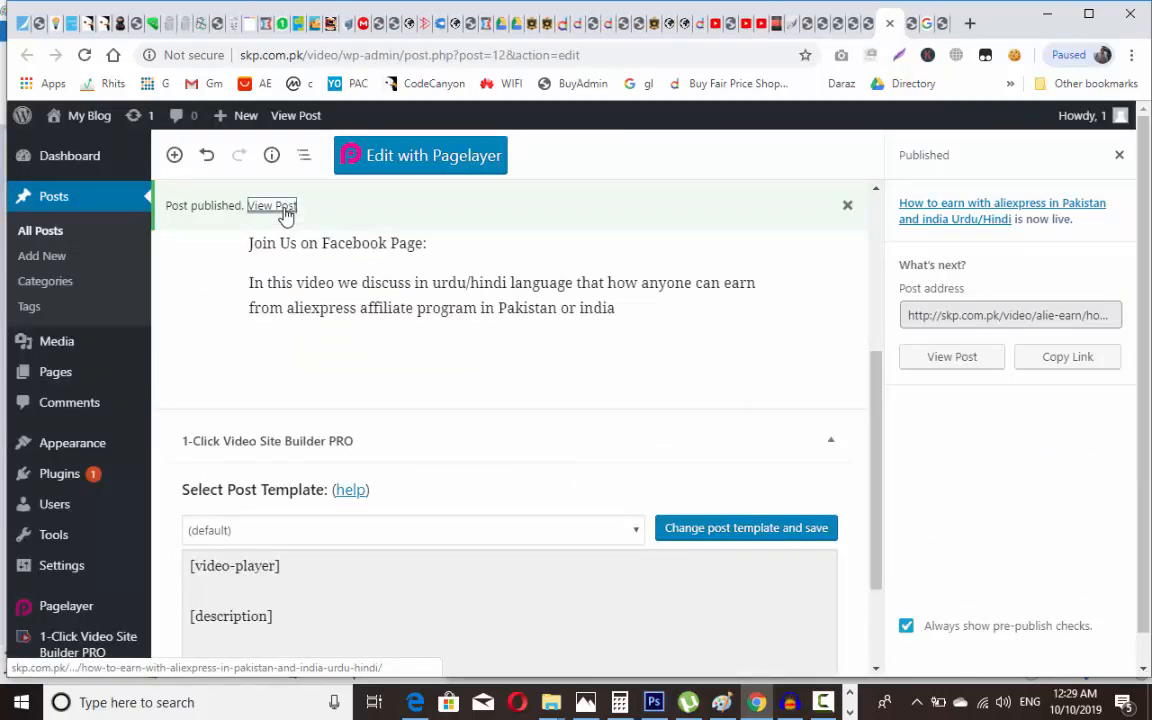
key("ctrl+w")
key("ctrl+w")
key("ctrl+w")
key("ctrl+w")
key("ctrl+w")
key("ctrl+w")
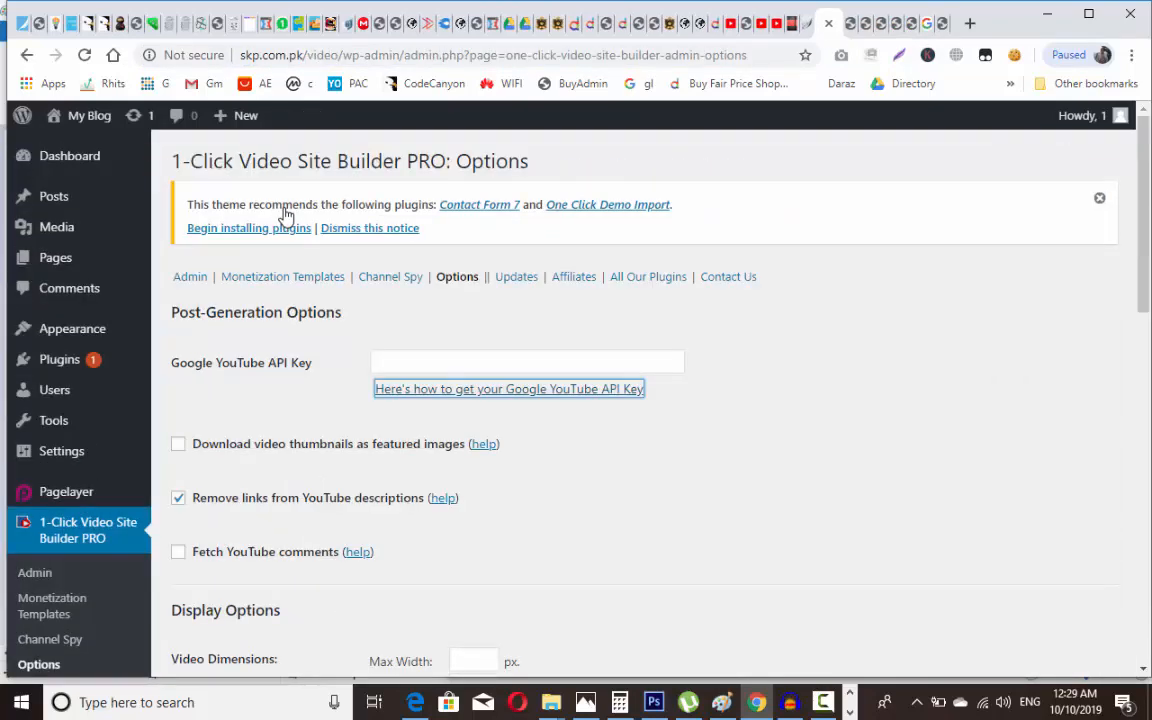
Step: Reopen the recently closed tabs back to the video builder Options, then go to its Admin page
key("ctrl+shift+t")
key("ctrl+shift+t")
key("ctrl+shift+t")
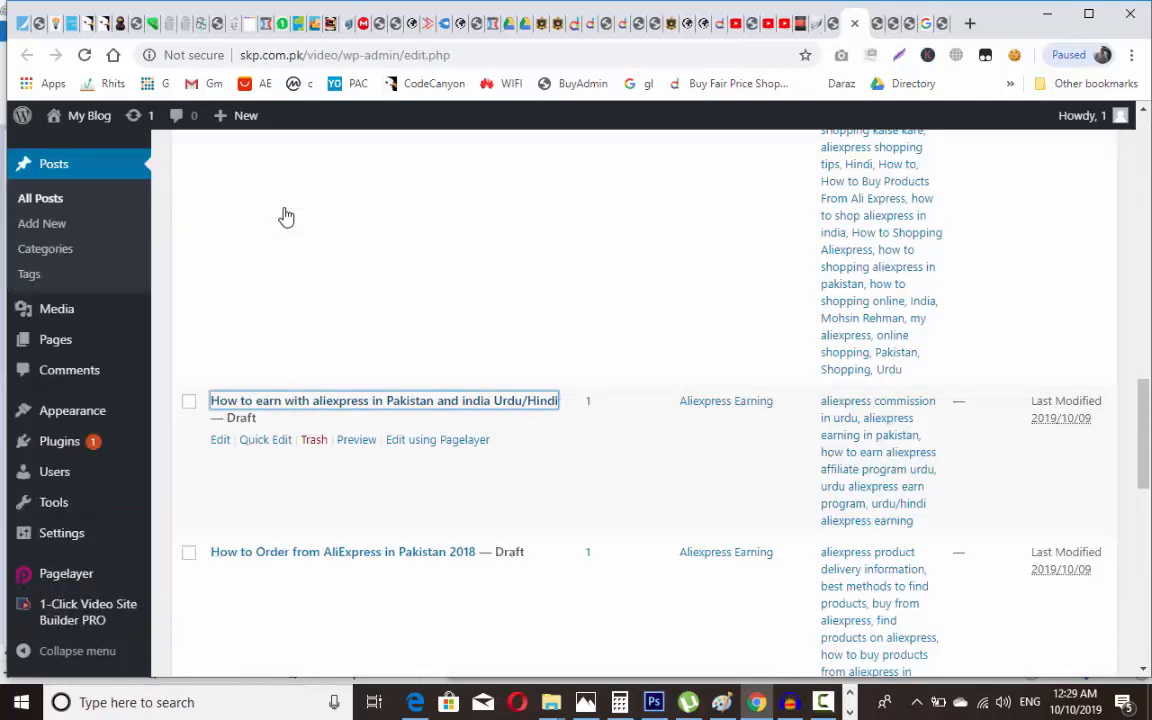
key("ctrl+shift+t")
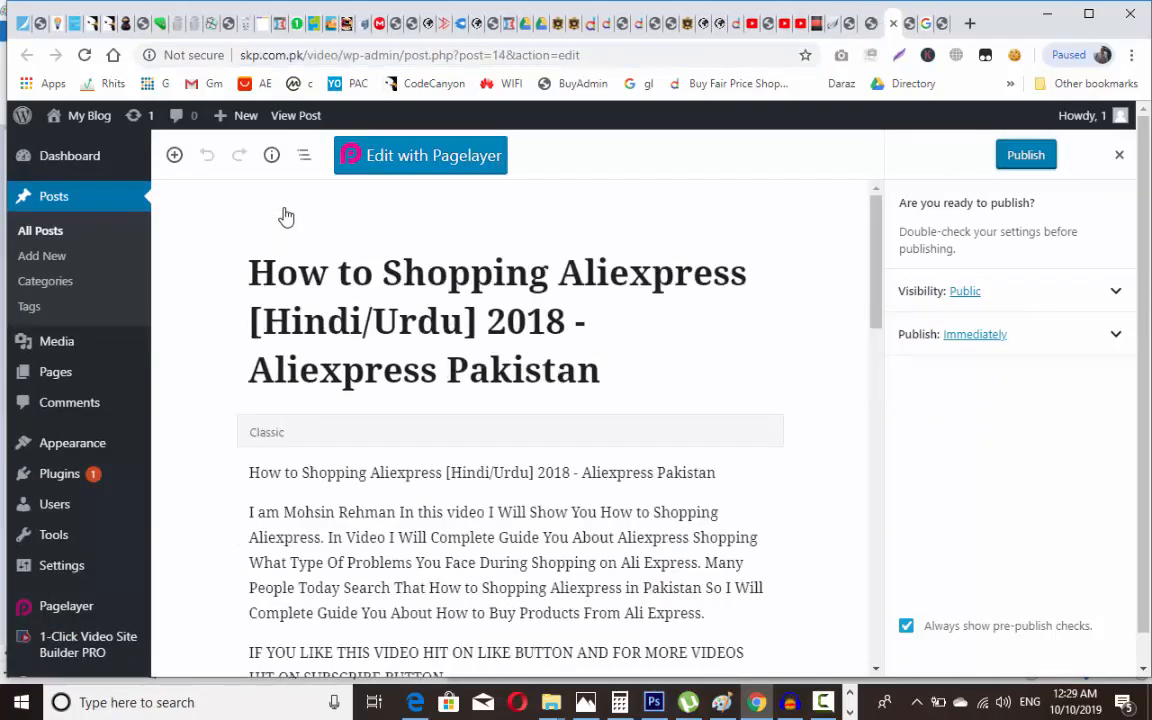
key("ctrl+shift+t")
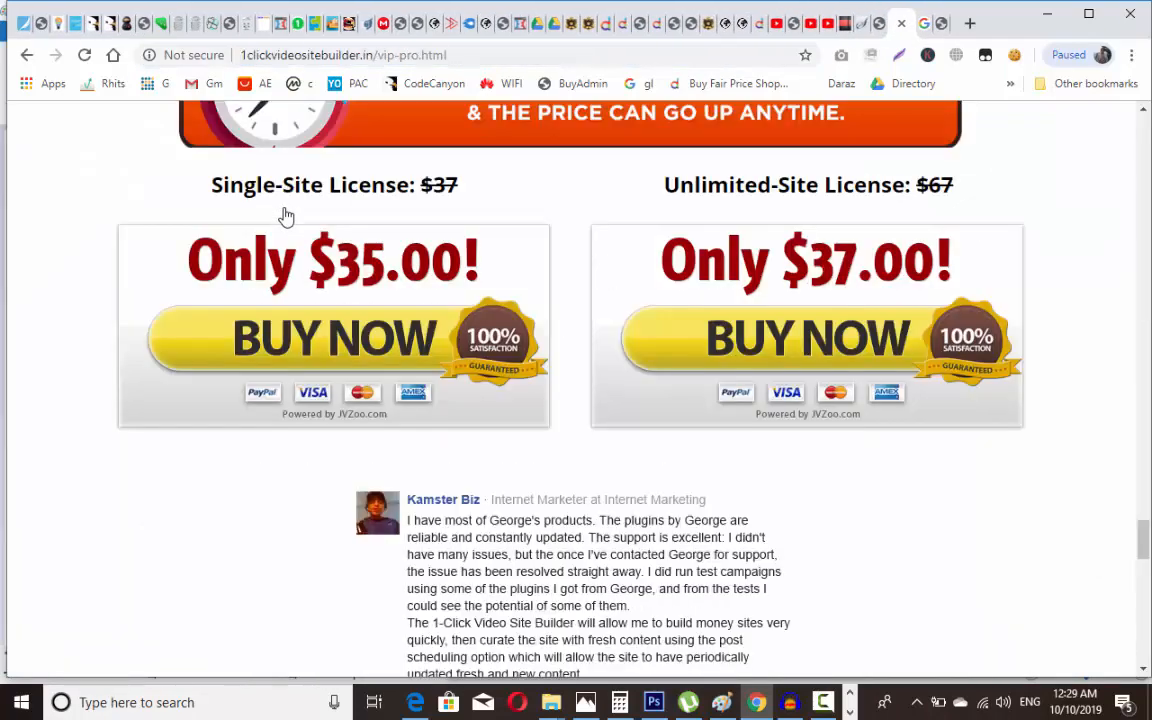
key("ctrl+shift+t")
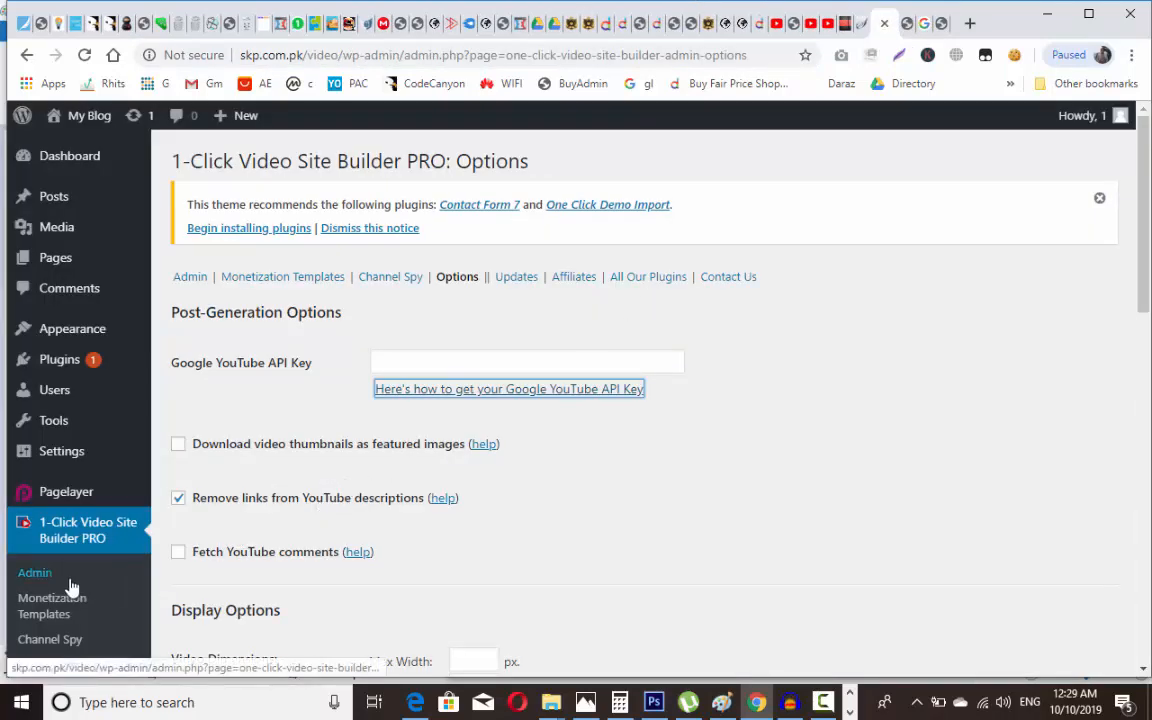
left_click(36, 578)
Step: Replace the Admin keyword with 'ecommorce in bangladesh' and generate video posts
left_click(36, 578)
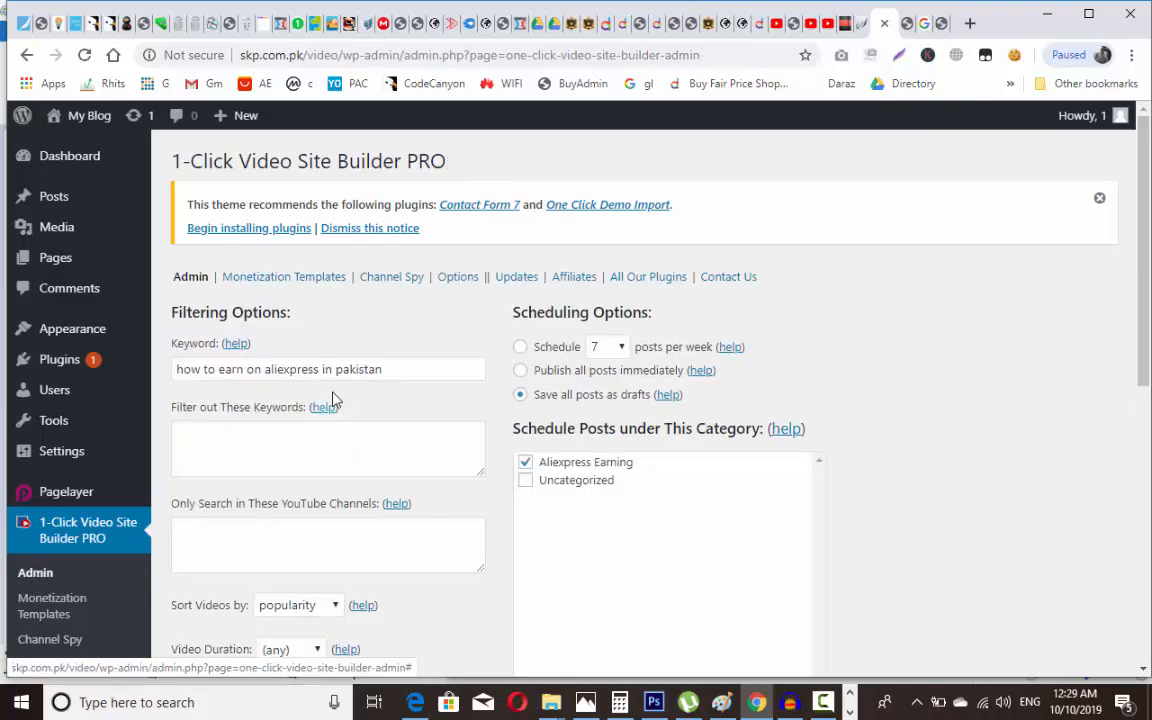
triple_click(324, 369)
type("e")
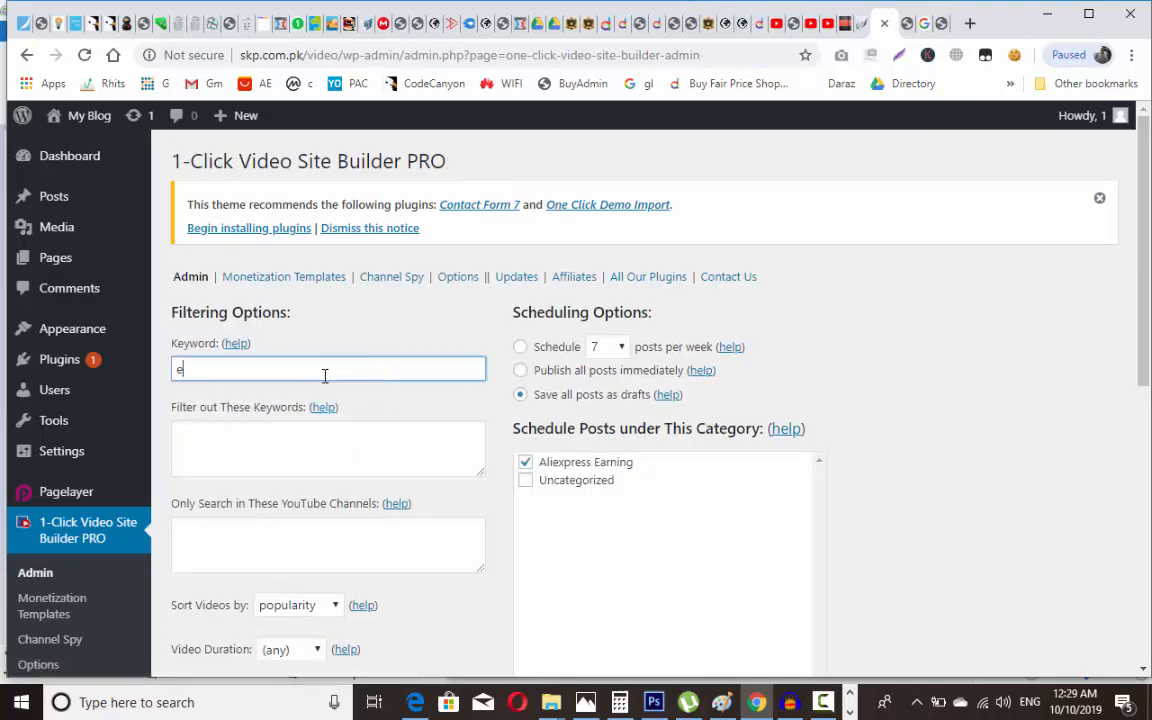
type("commorce in ")
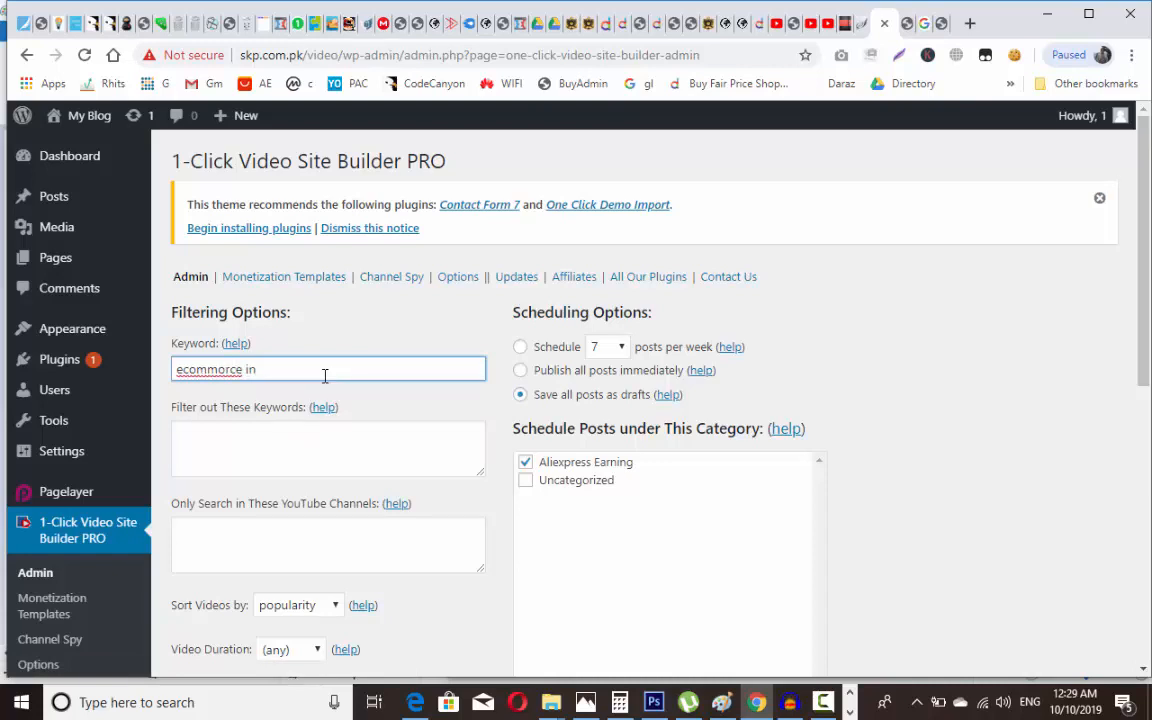
type("bangladesh")
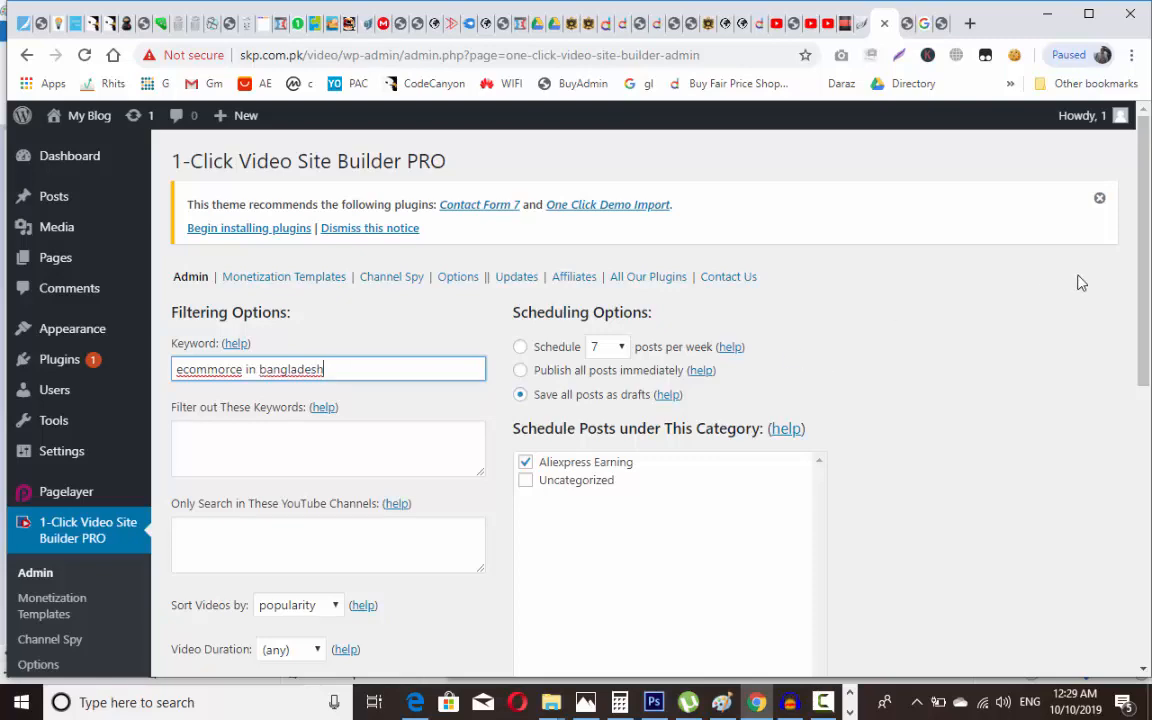
left_click_drag(1148, 270, 1148, 545)
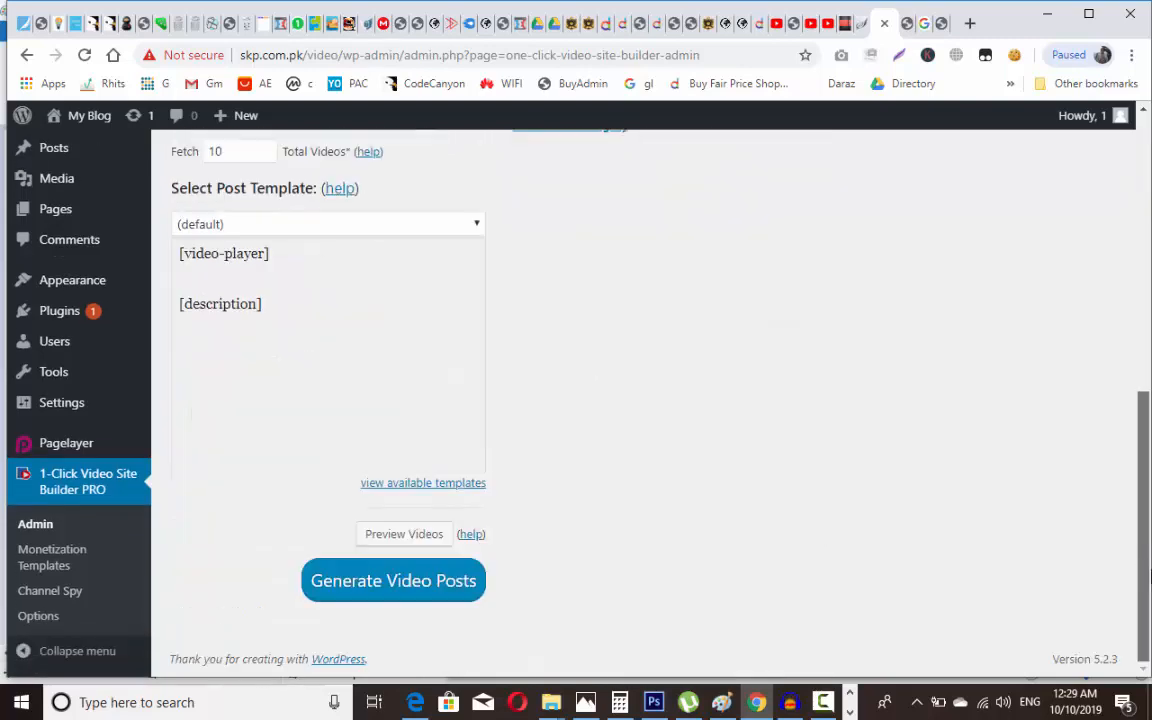
left_click(413, 599)
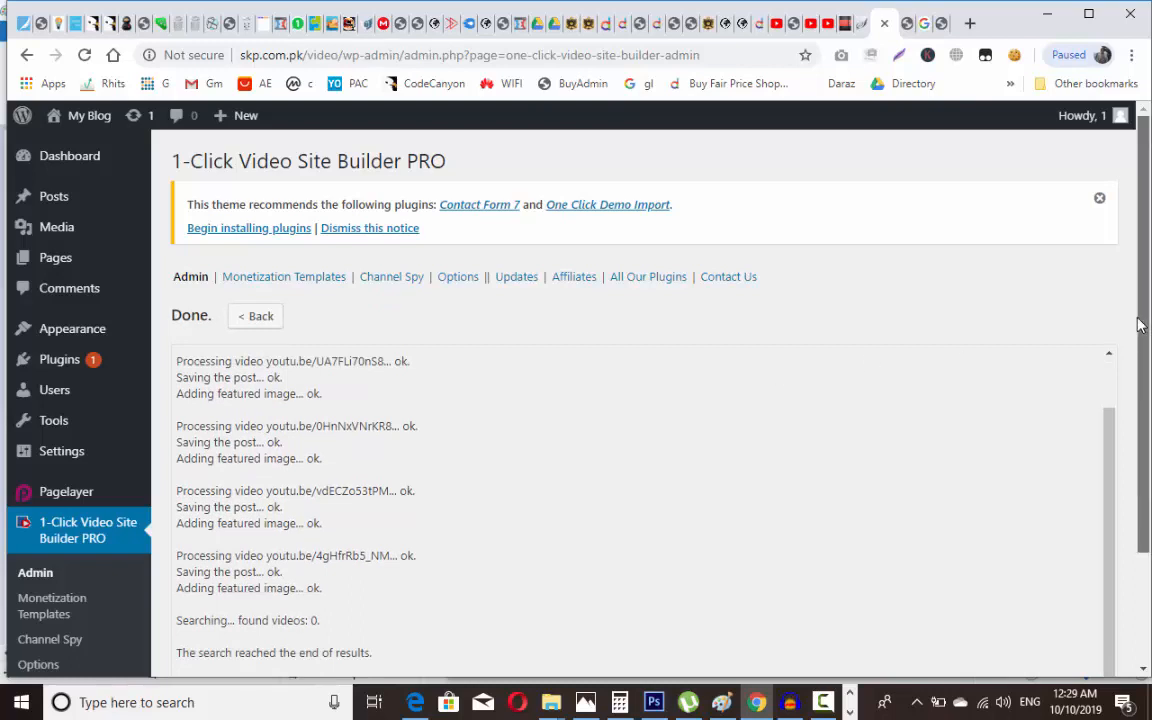
Step: Open the generated posts list and open the first two e-commerce drafts in new tabs
scroll(1050, 450, "down", 2)
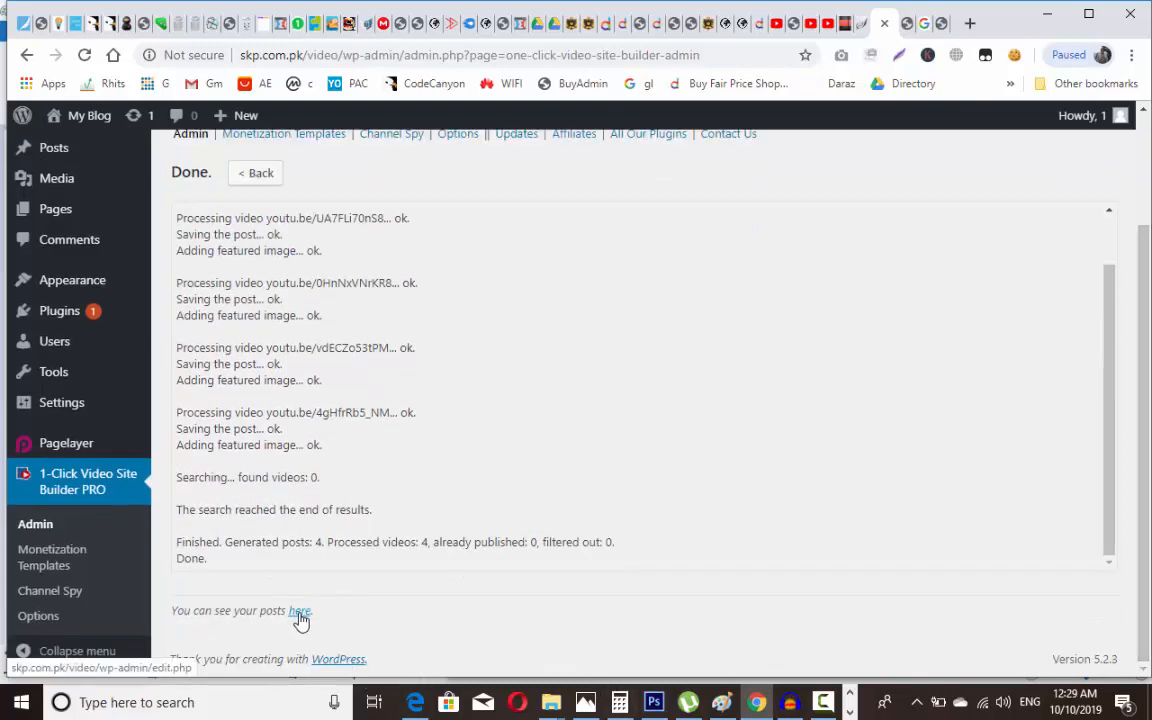
left_click(300, 611)
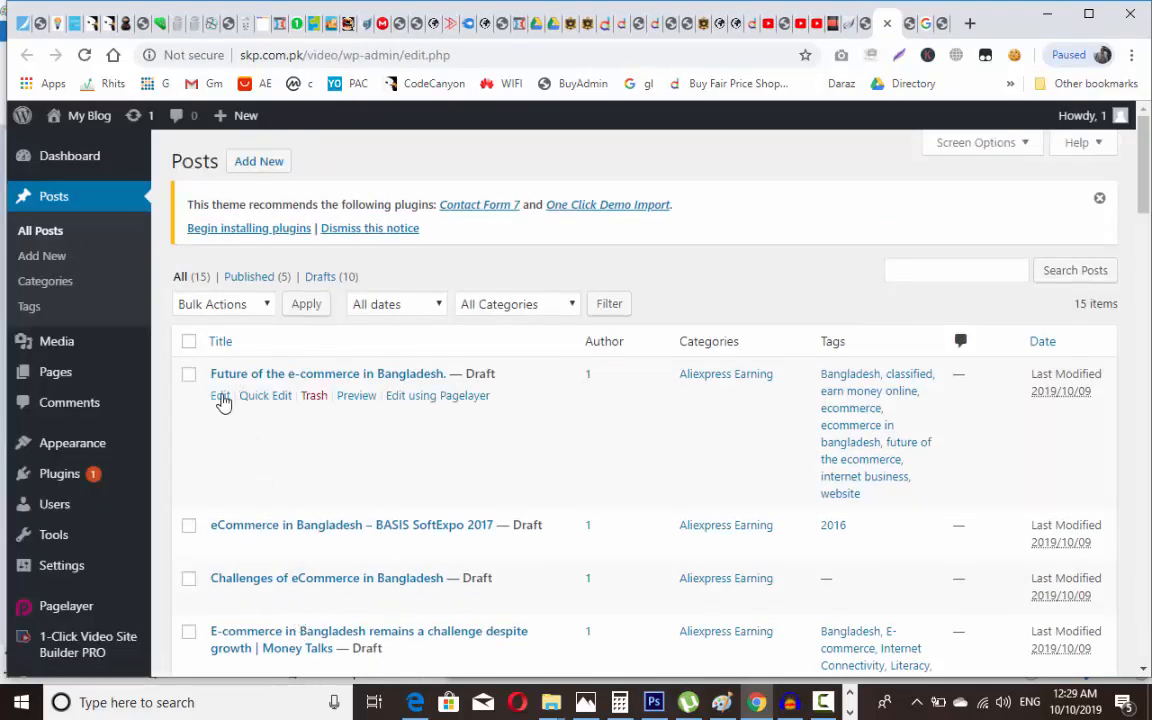
right_click(228, 398)
left_click(241, 409)
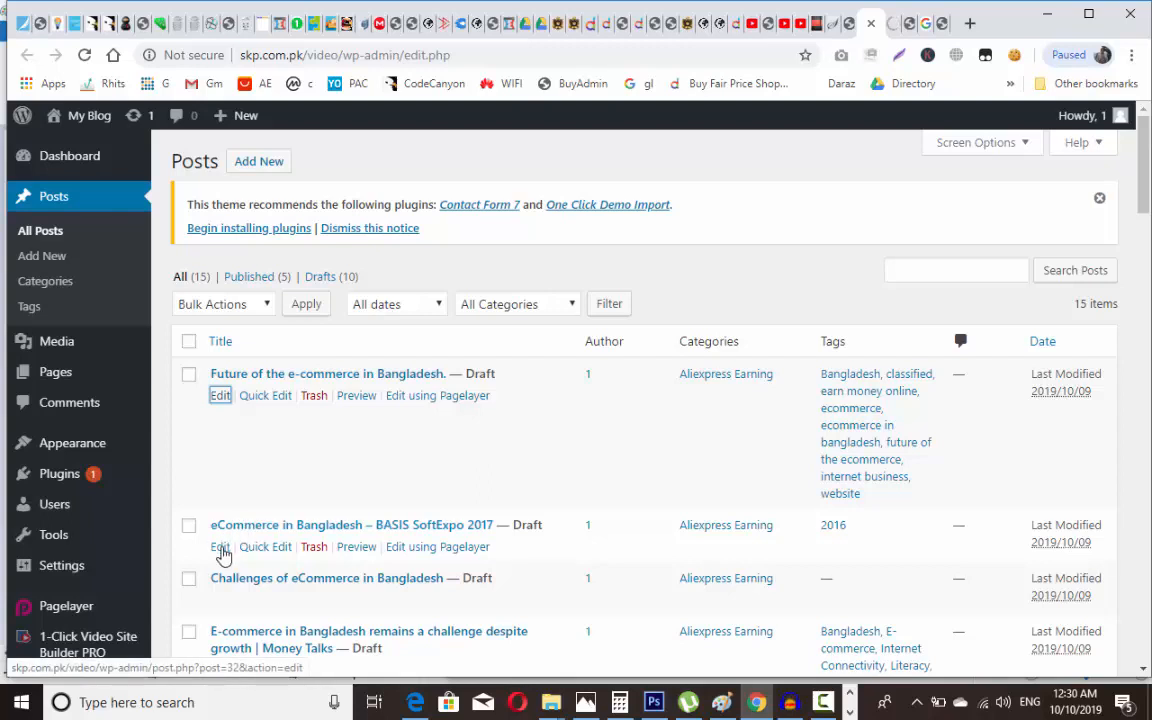
right_click(223, 546)
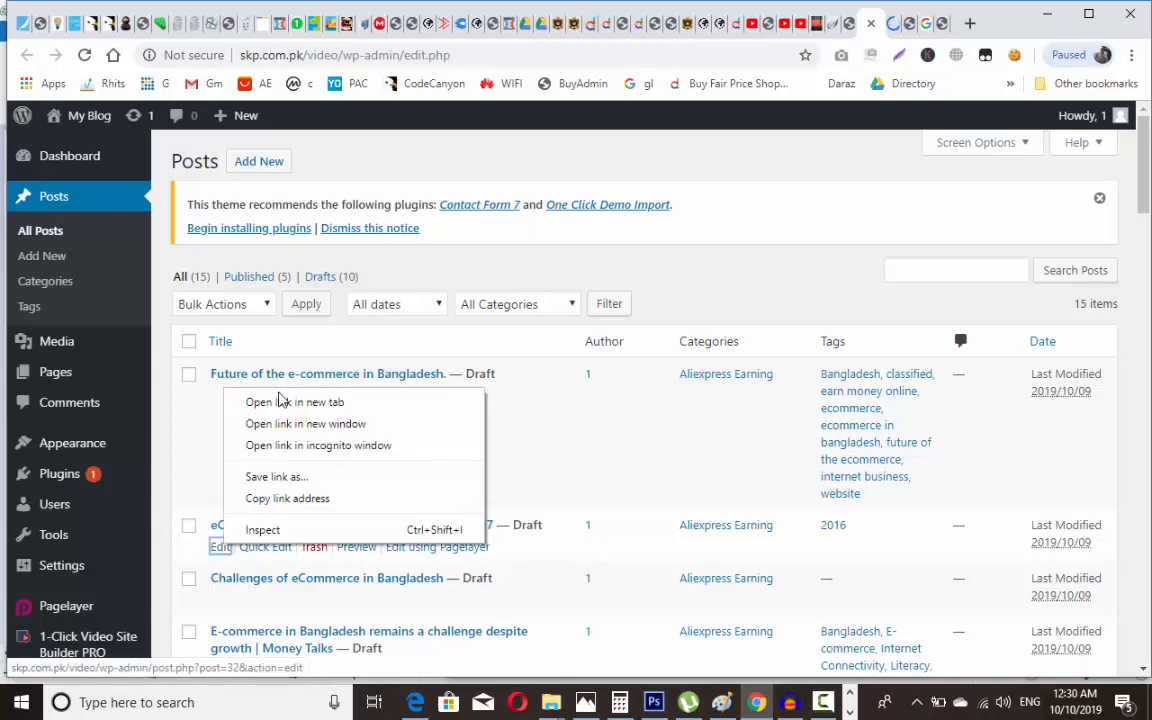
left_click(280, 402)
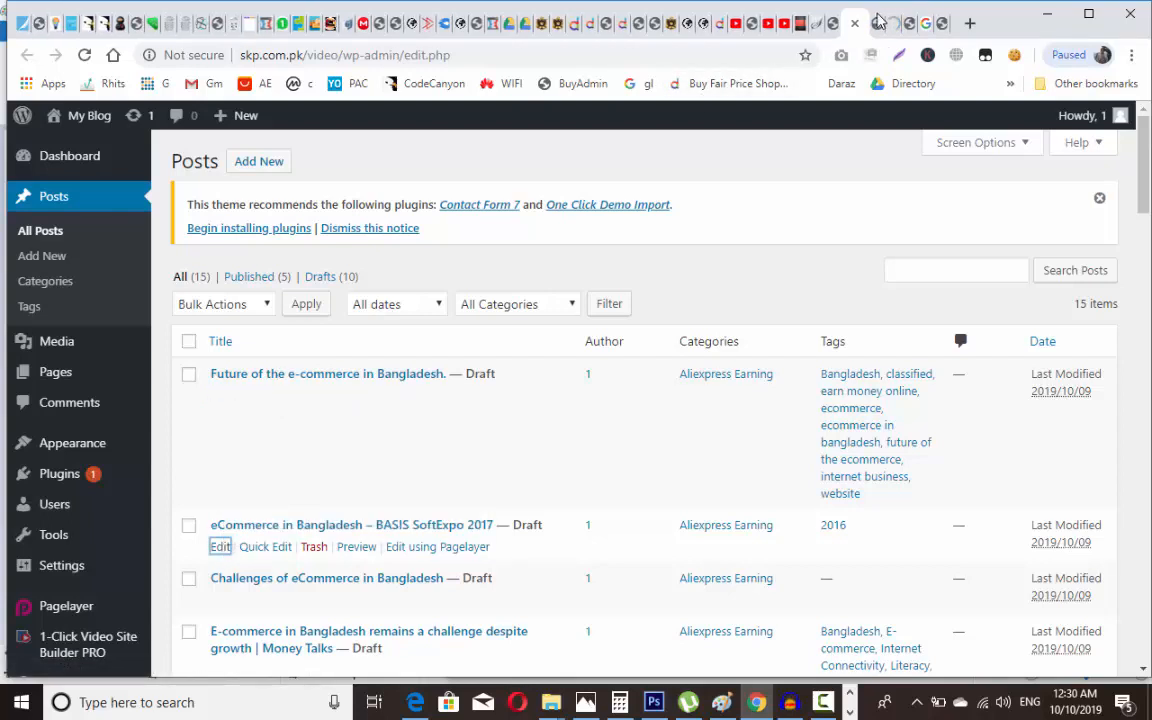
Step: Publish 'Future of the e-commerce in Bangladesh.' and then 'eCommerce in Bangladesh - BASIS SoftExpo 2017'
left_click(877, 22)
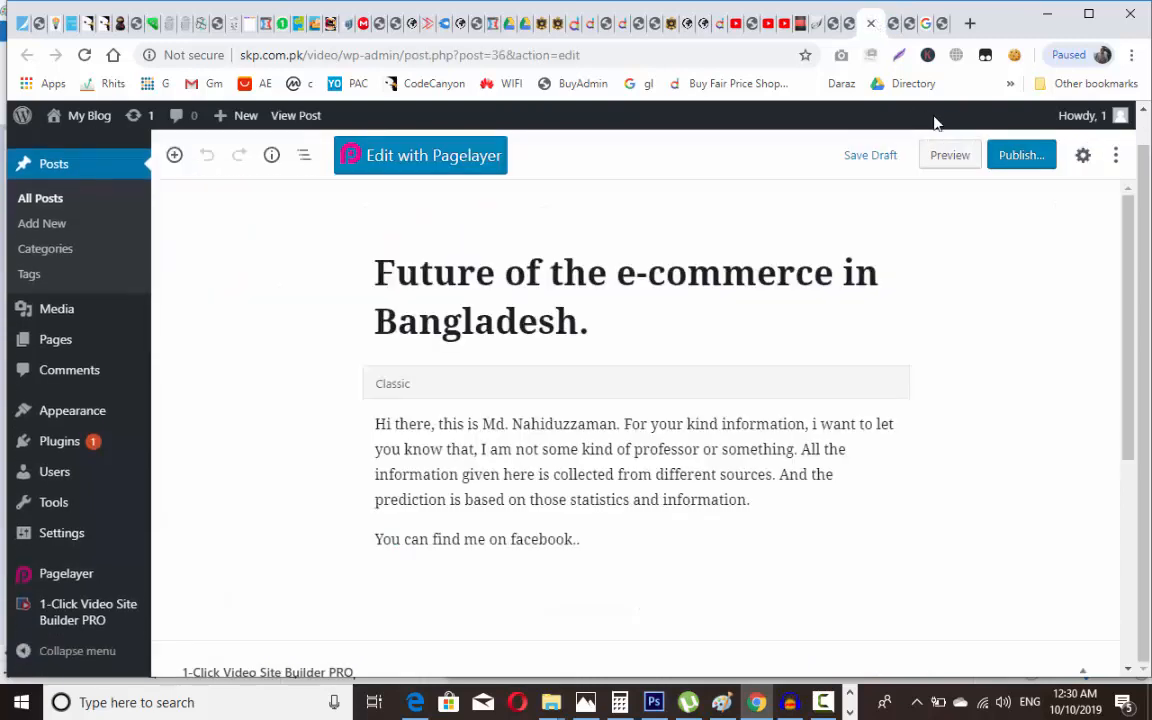
left_click(1003, 157)
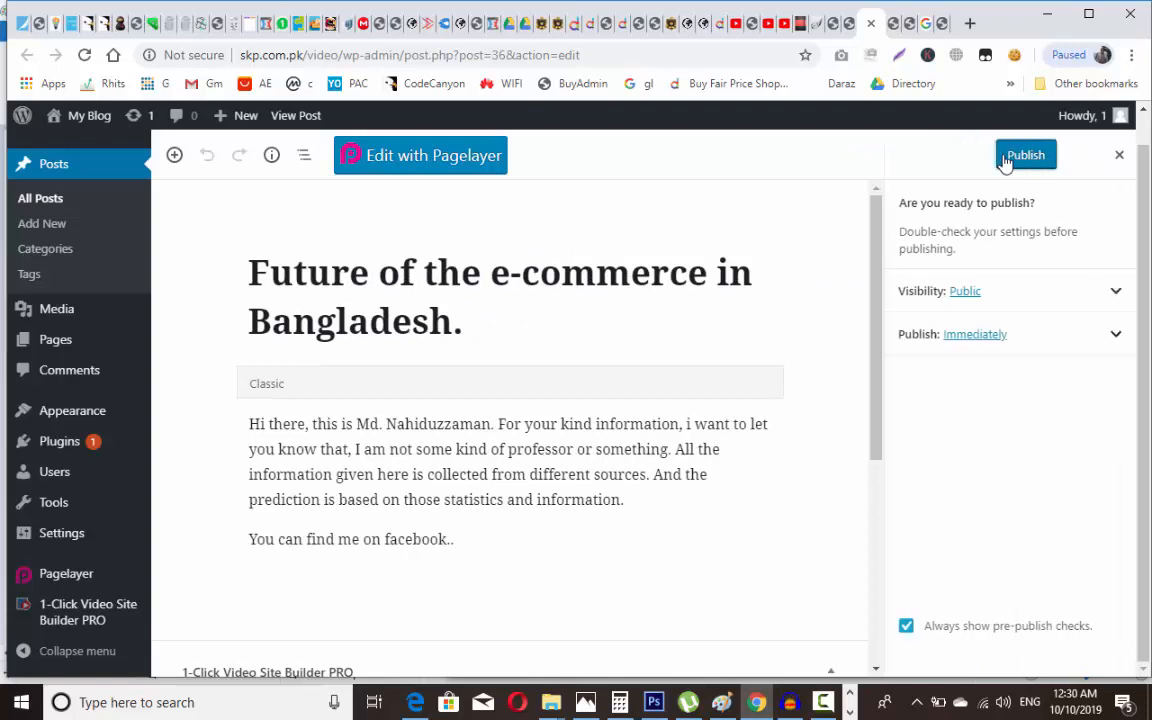
left_click(1005, 160)
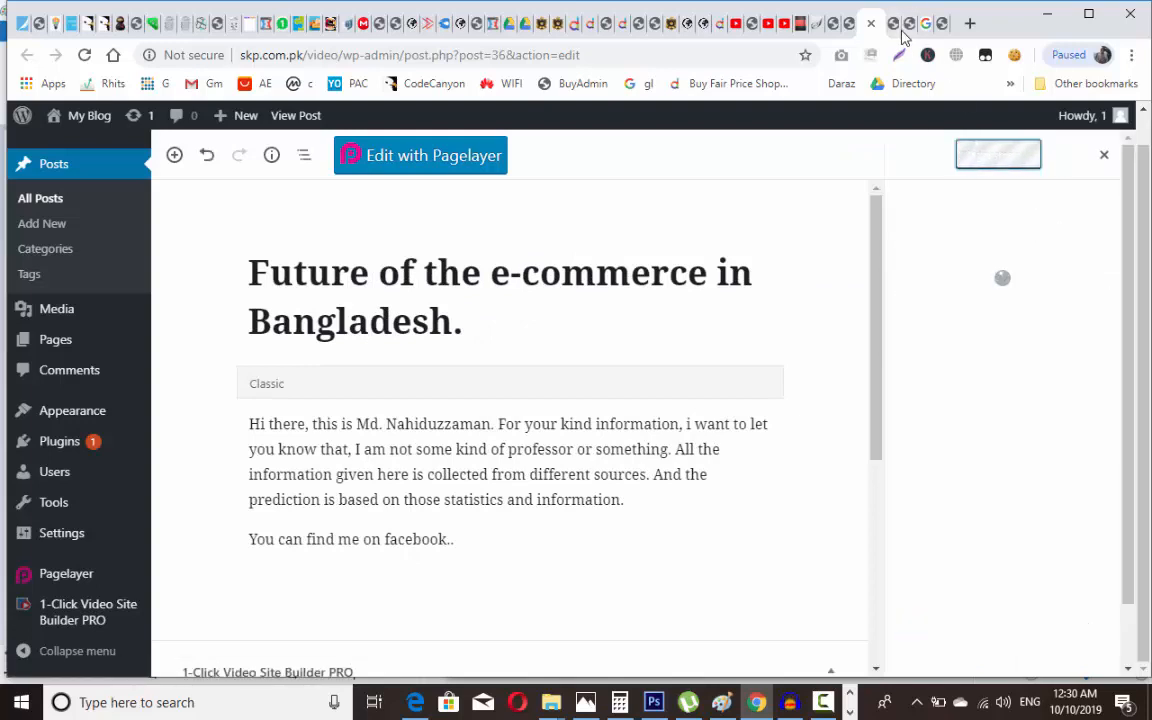
left_click(898, 30)
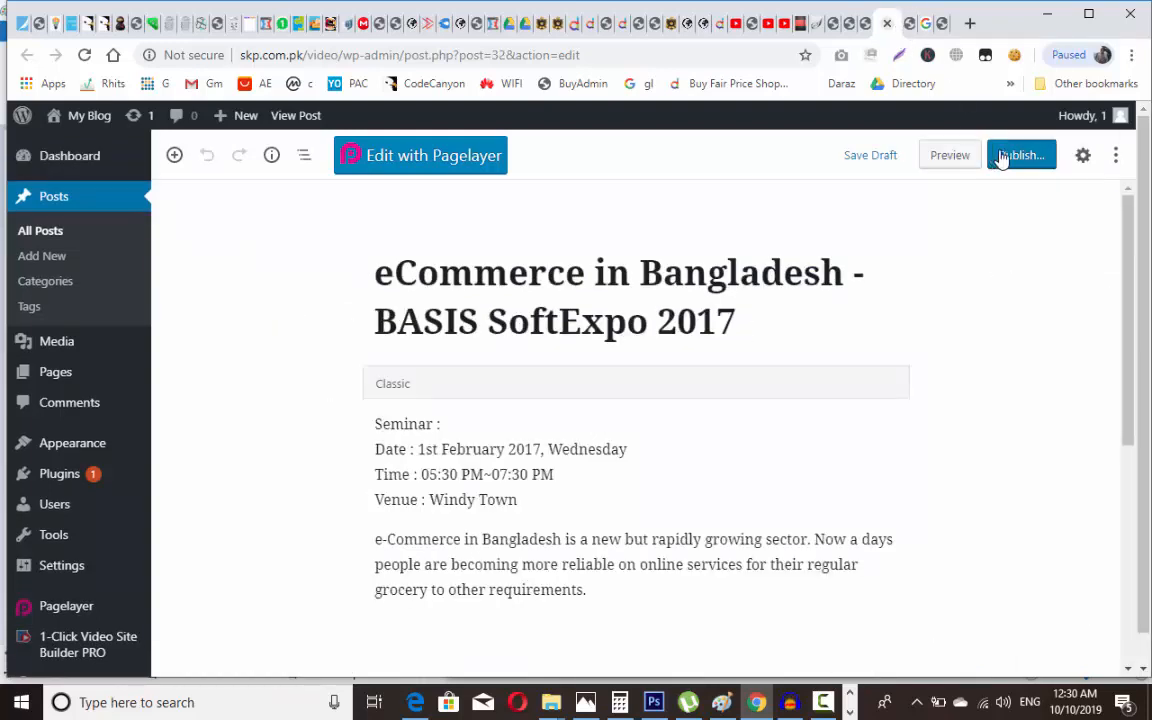
left_click(1013, 160)
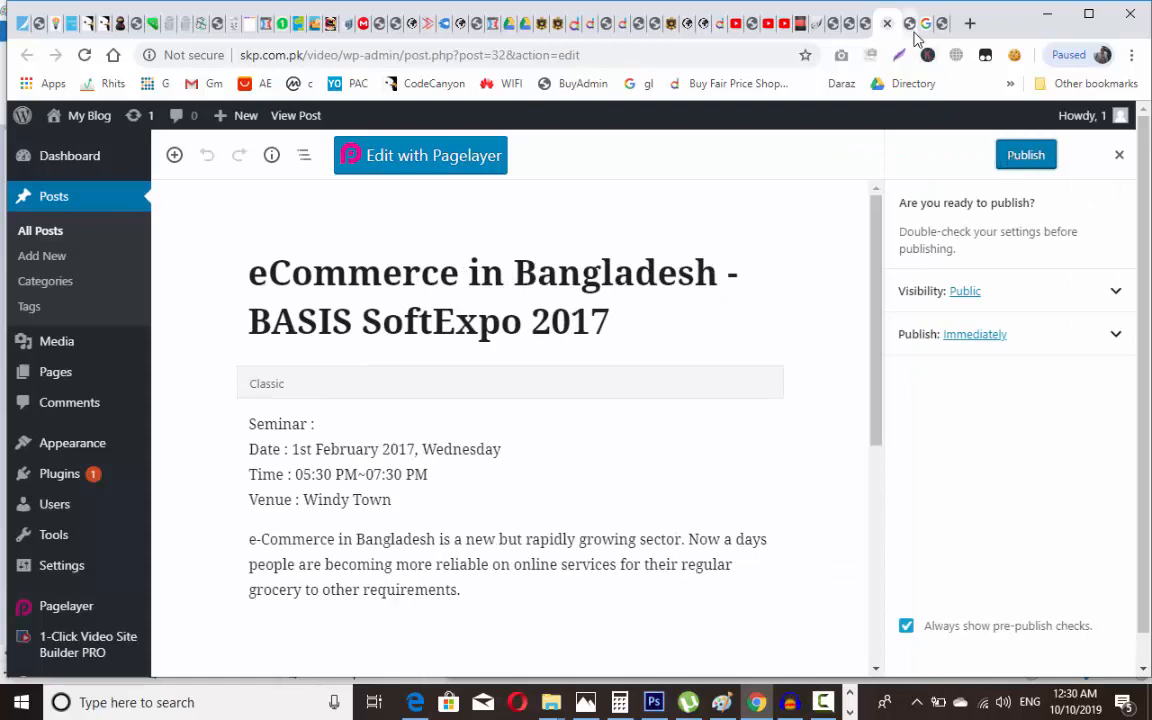
left_click(1036, 158)
Step: Open the published post's live page in a new tab and switch to it
left_click(921, 30)
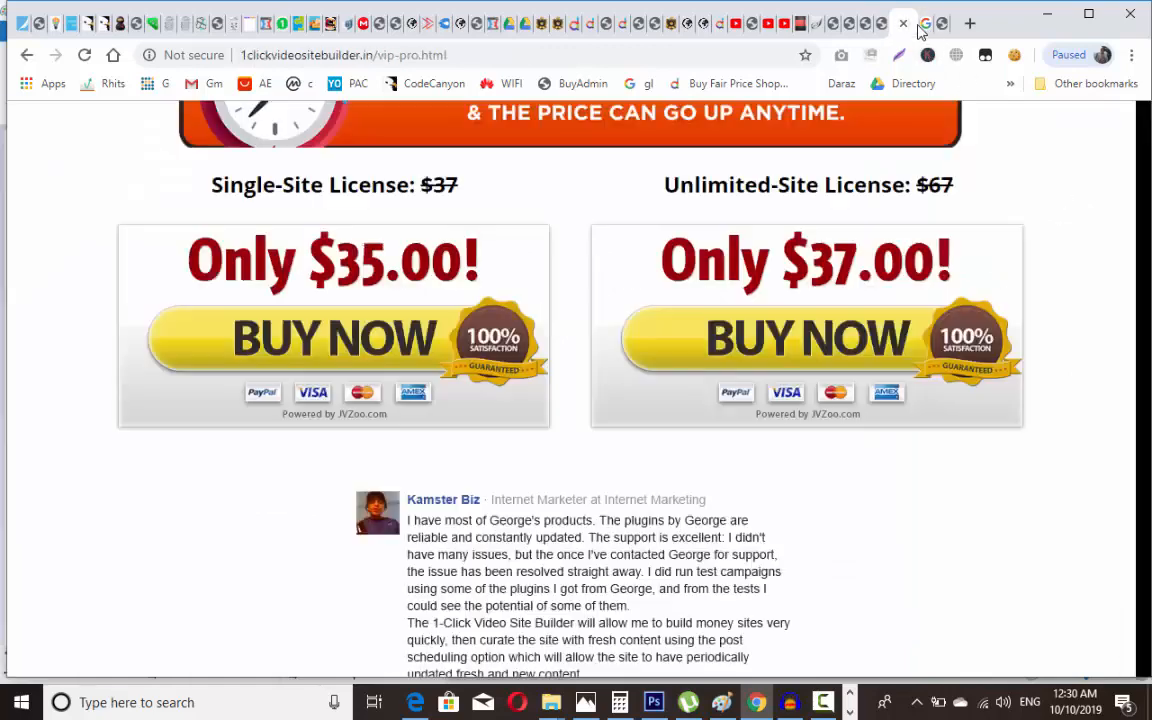
left_click(866, 24)
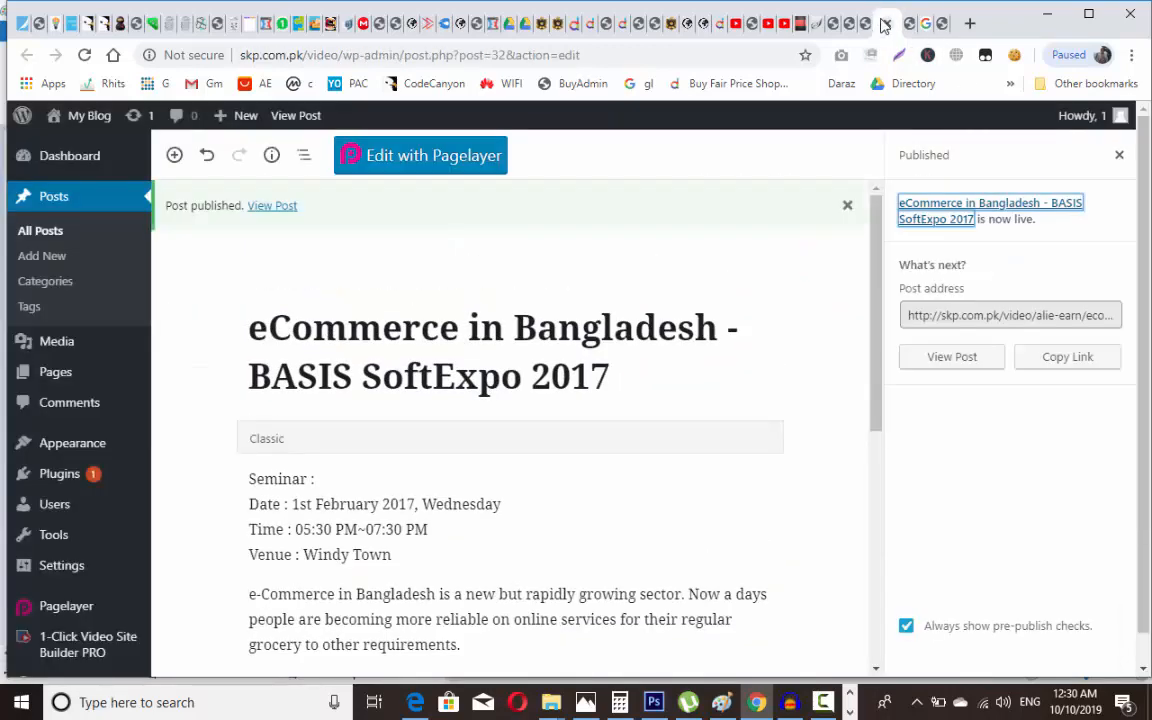
right_click(272, 205)
left_click(292, 215)
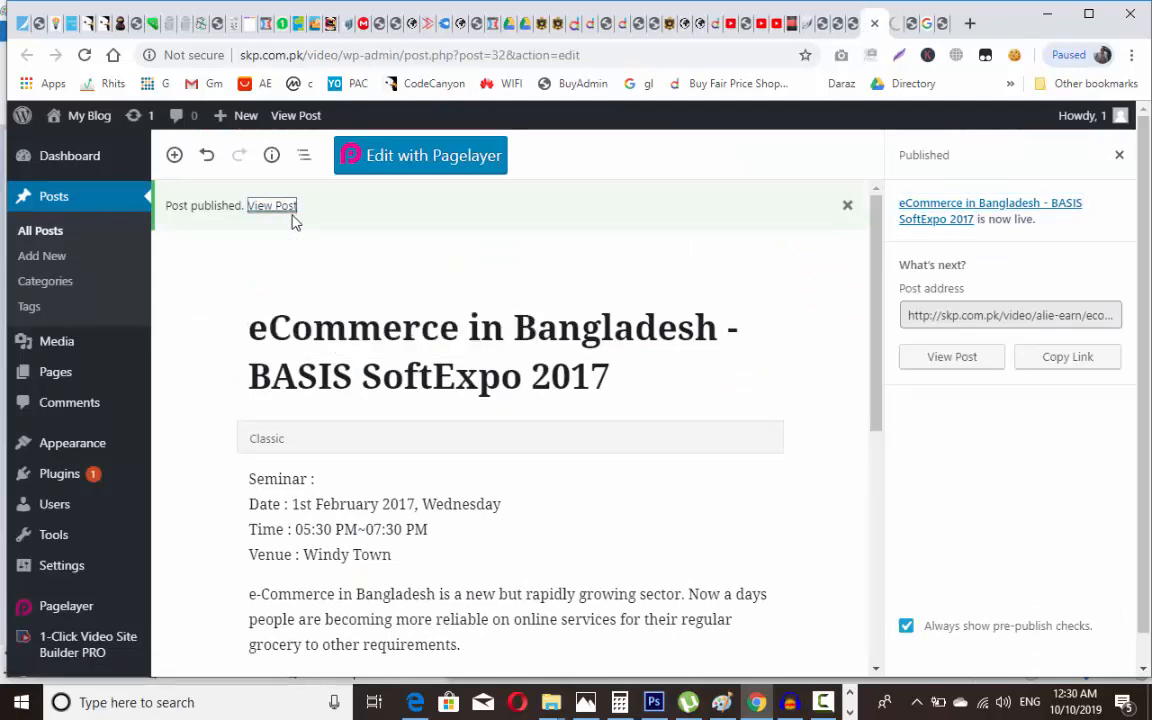
key("ctrl+Tab")
Step: Scroll through the live 'eCommerce in Bangladesh - BASIS SoftExpo 2017' post to review its video and seminar text
scroll(292, 222, "down", 4)
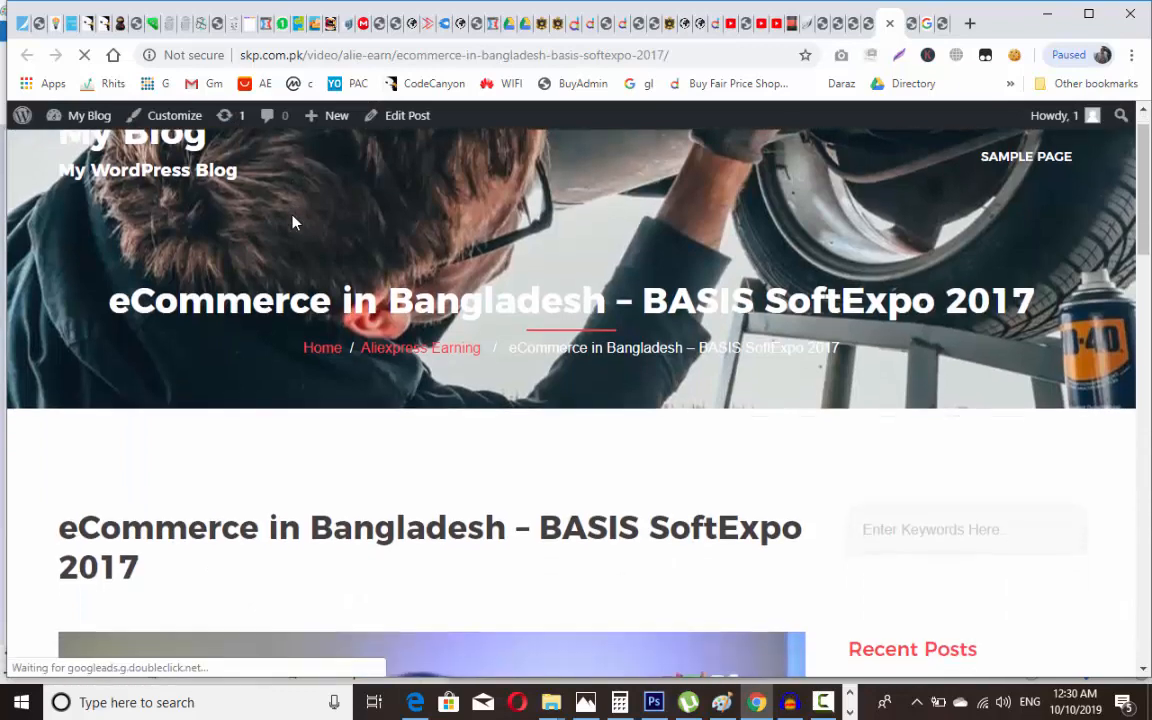
scroll(292, 222, "down", 6)
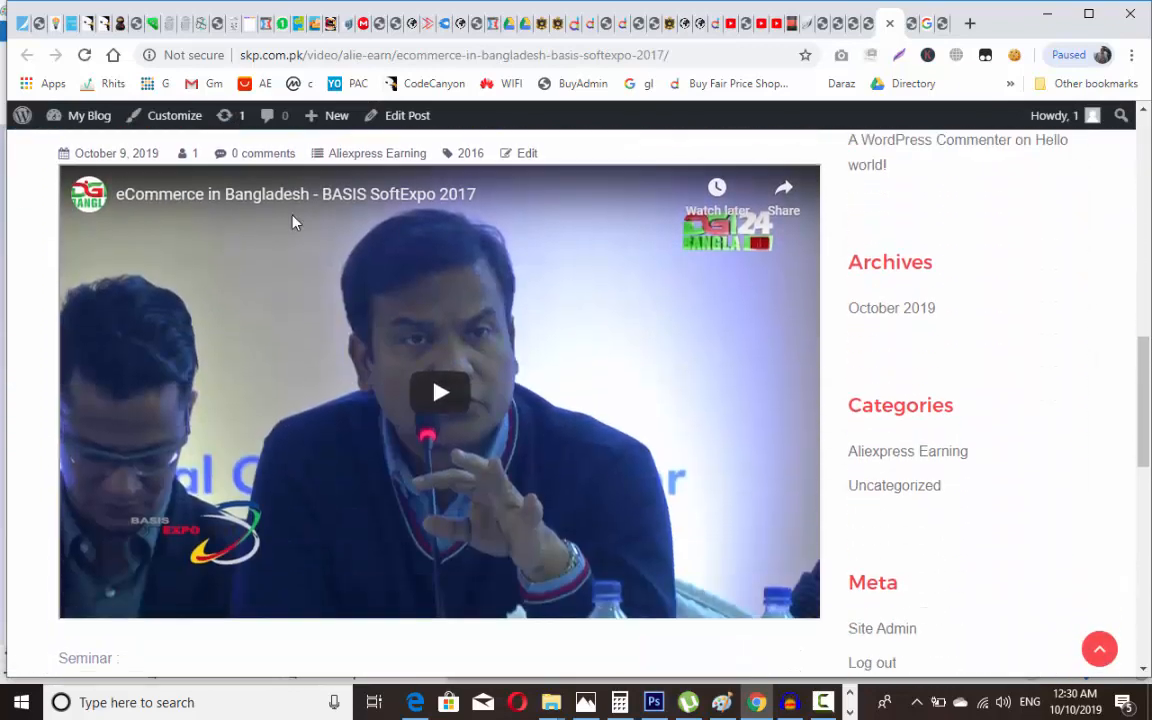
scroll(292, 222, "down", 6)
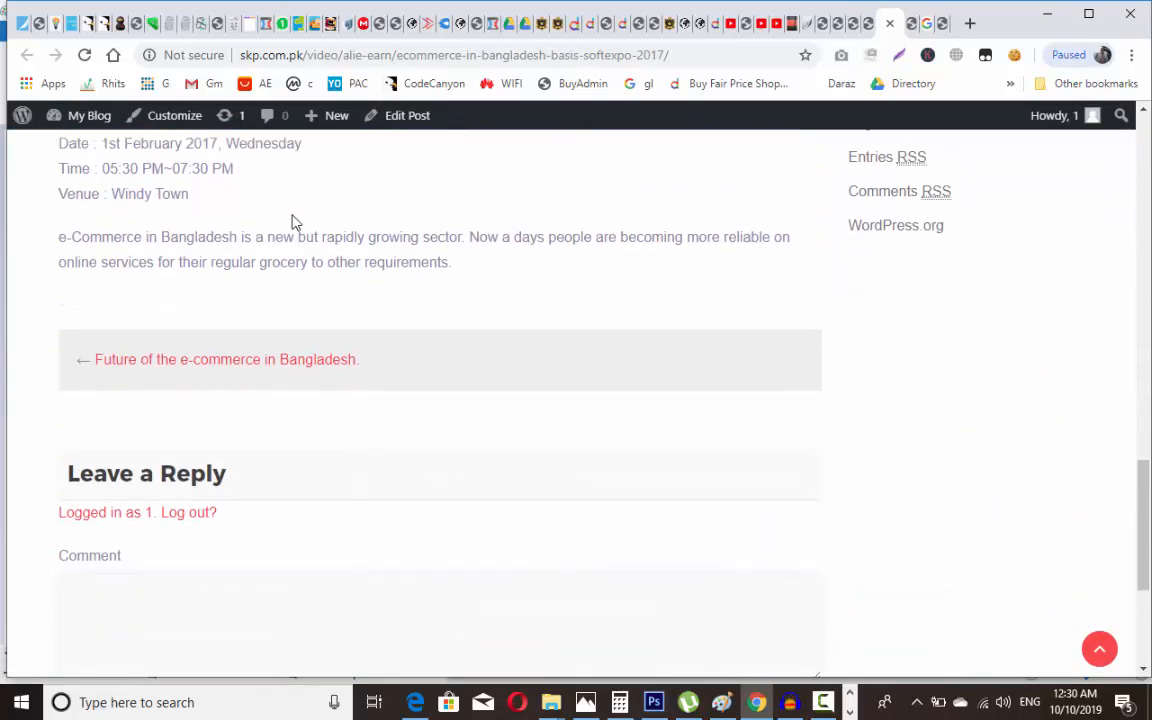
scroll(292, 222, "up", 1)
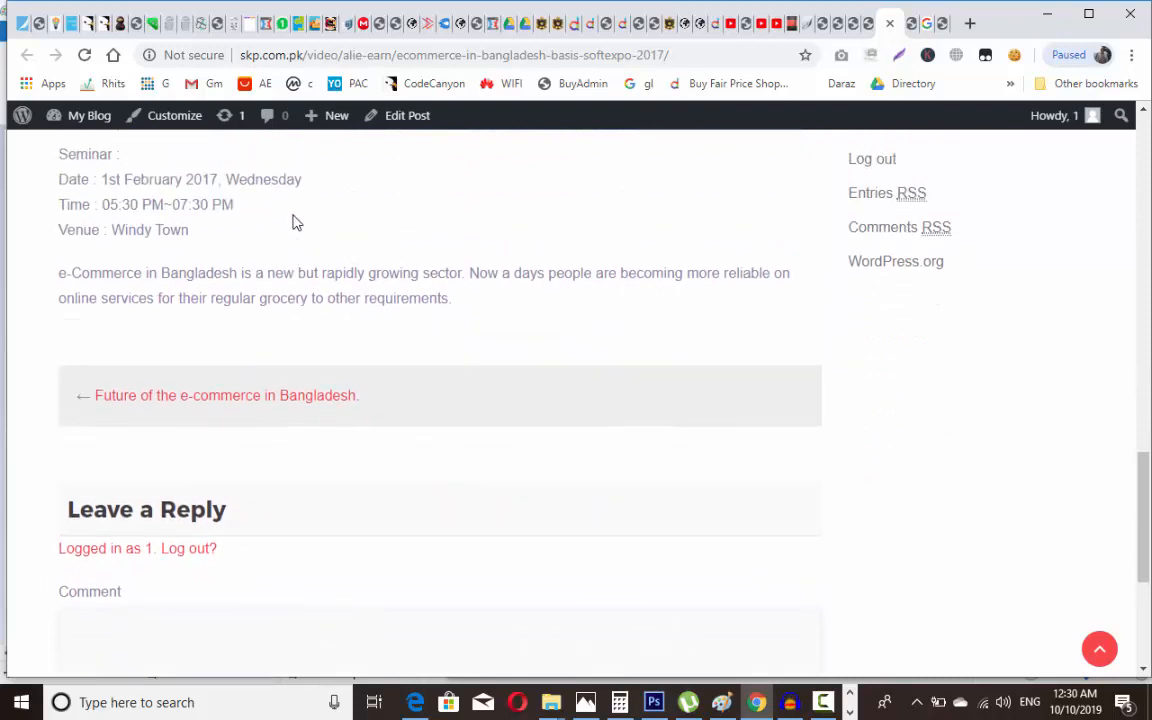